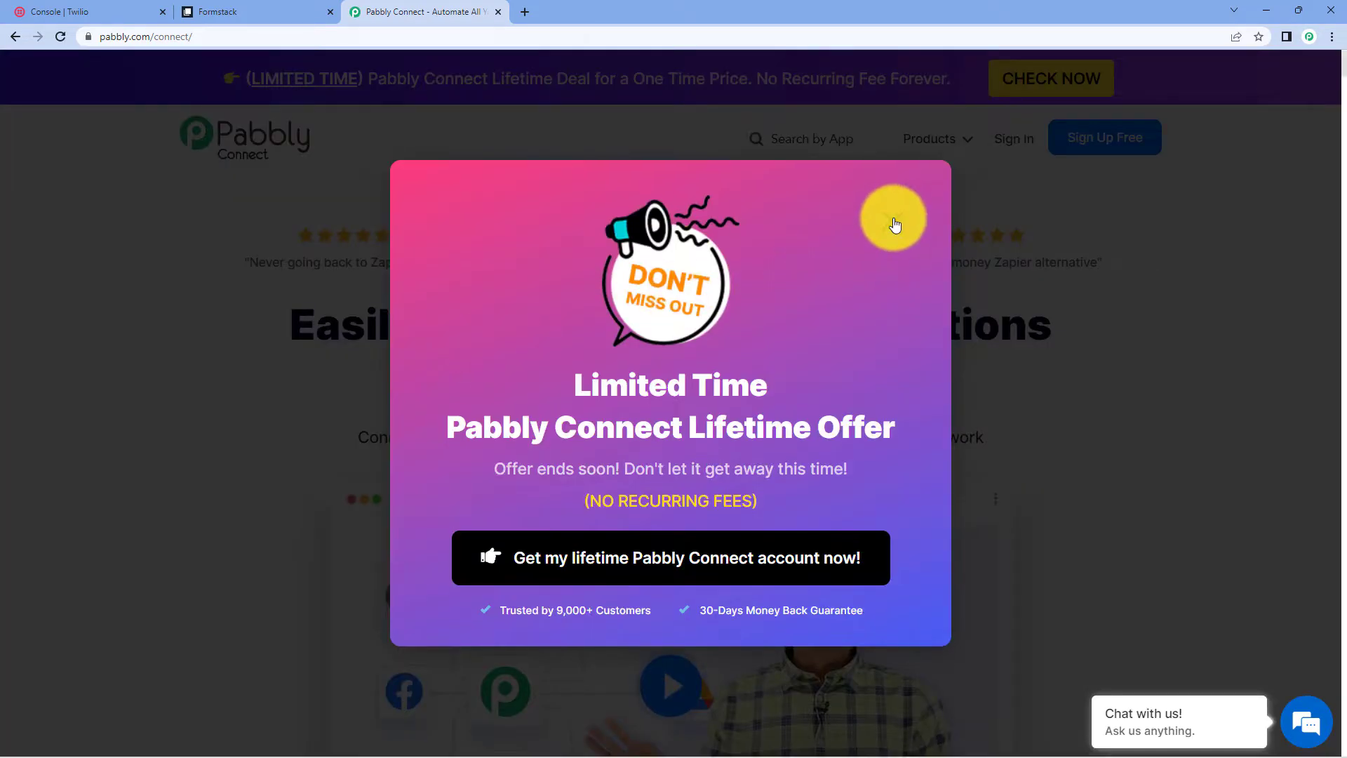
- Dismiss the lifetime-deal offer popup and go to the Pabbly account sign-in
left_click(895, 224)
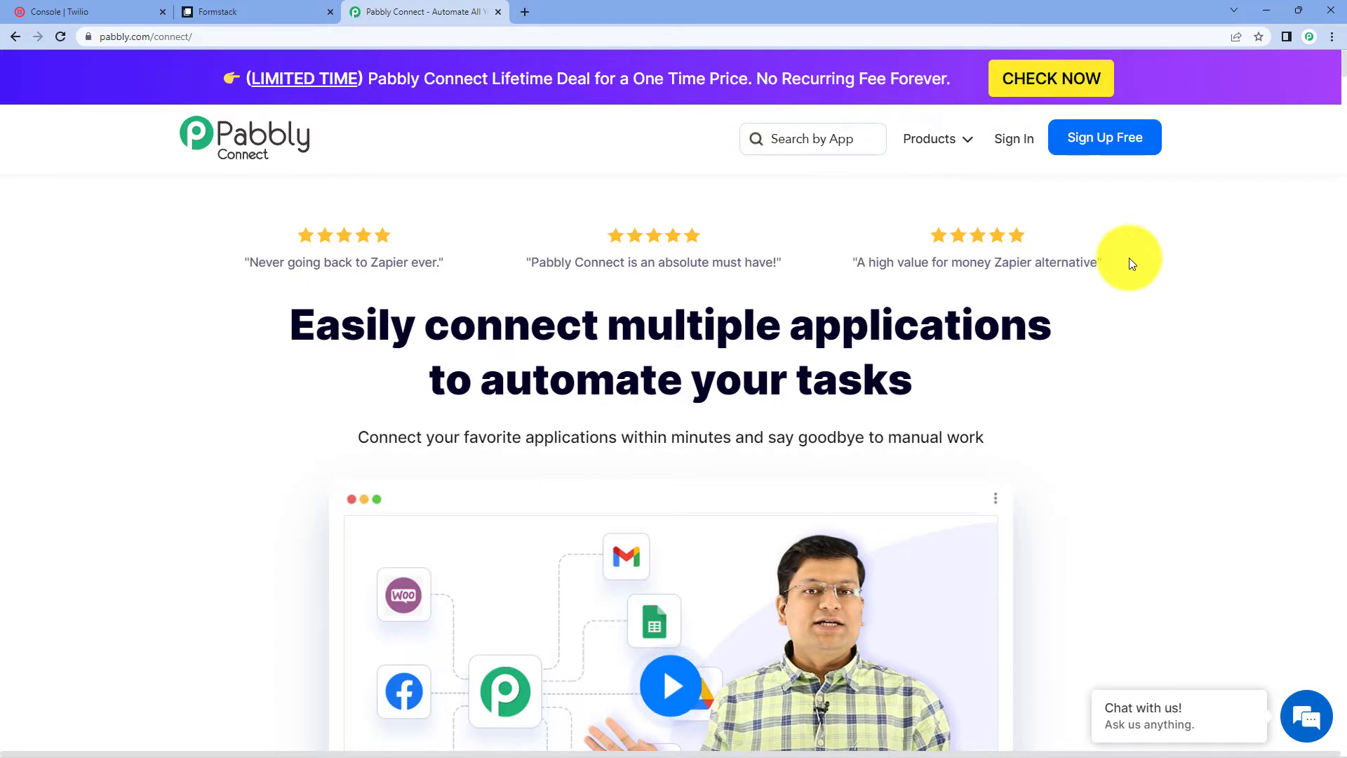
left_click(1029, 146)
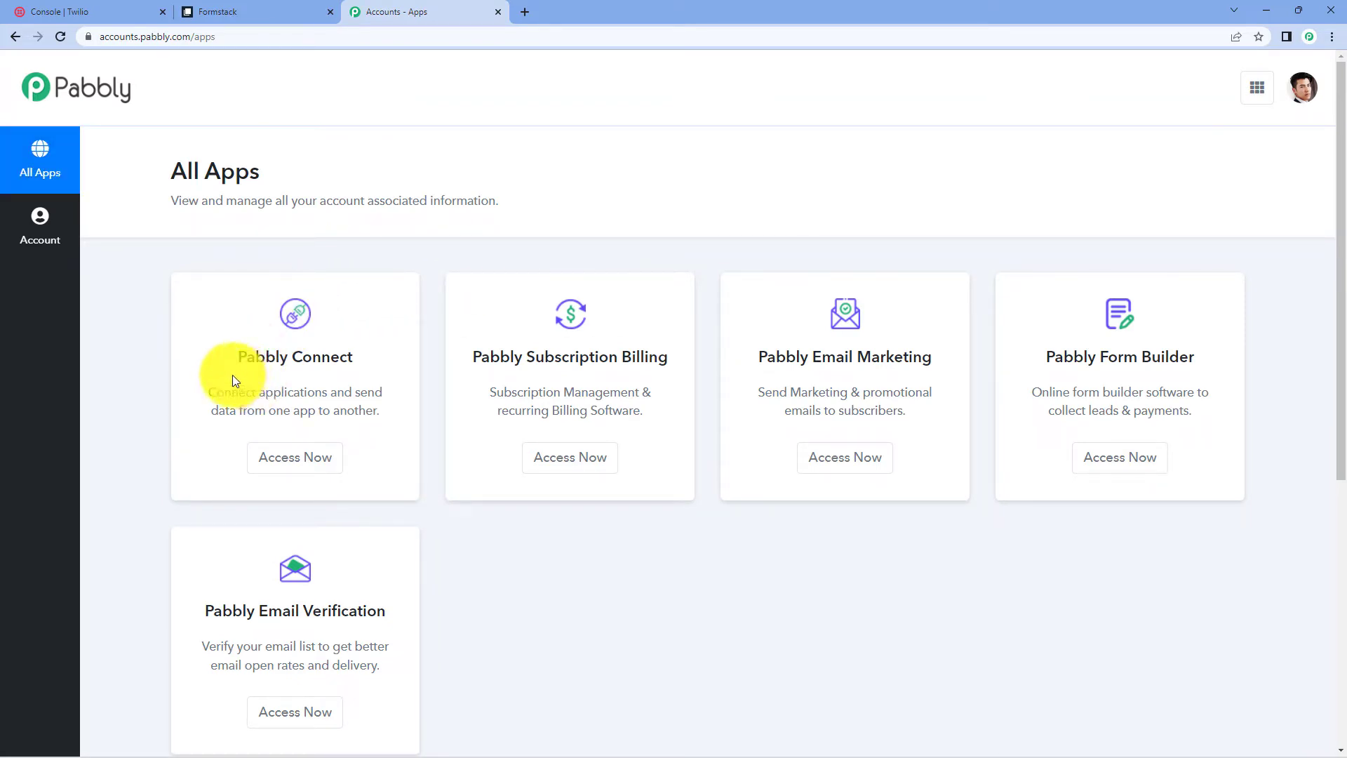
- Open Pabbly Connect from the apps list and enter 'Formstack to Twilio' as a new workflow name
left_click(321, 459)
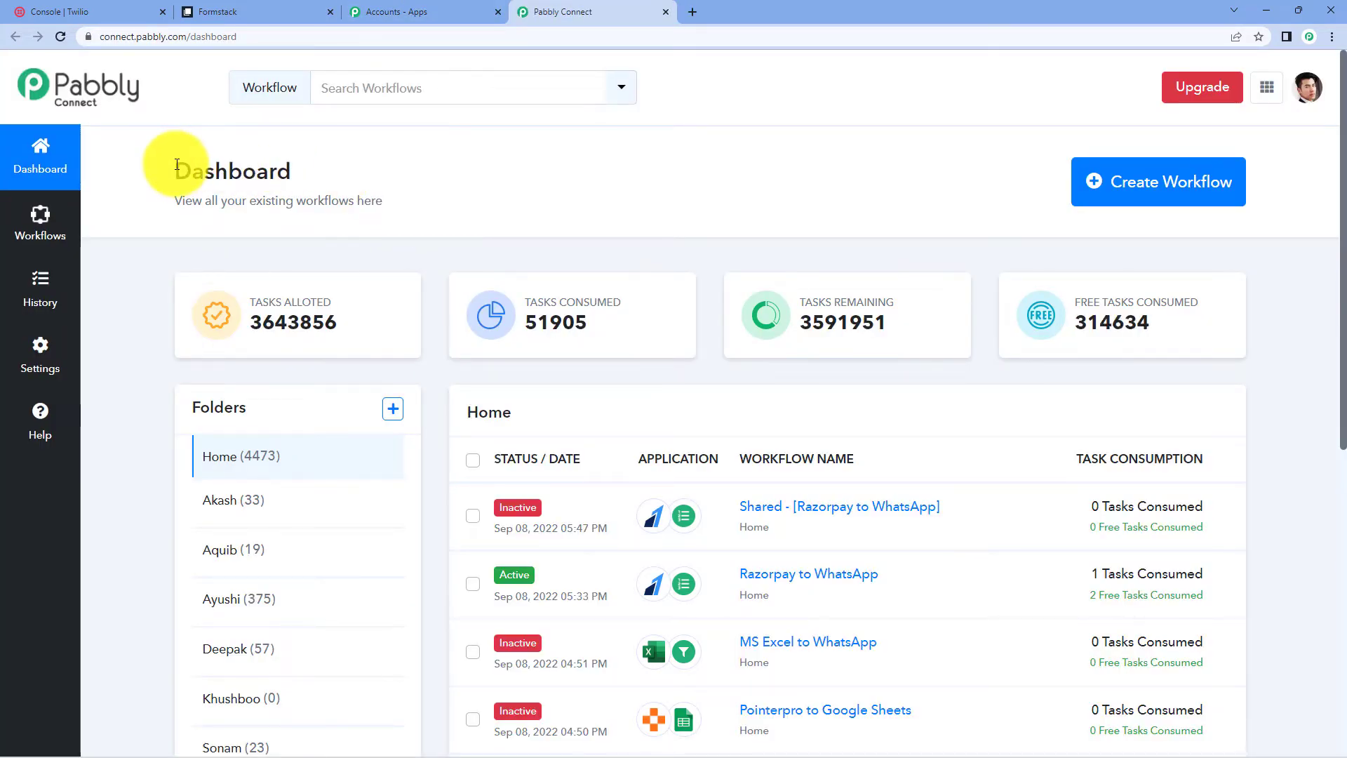
left_click_drag(177, 164, 346, 190)
left_click(391, 178)
left_click(1235, 189)
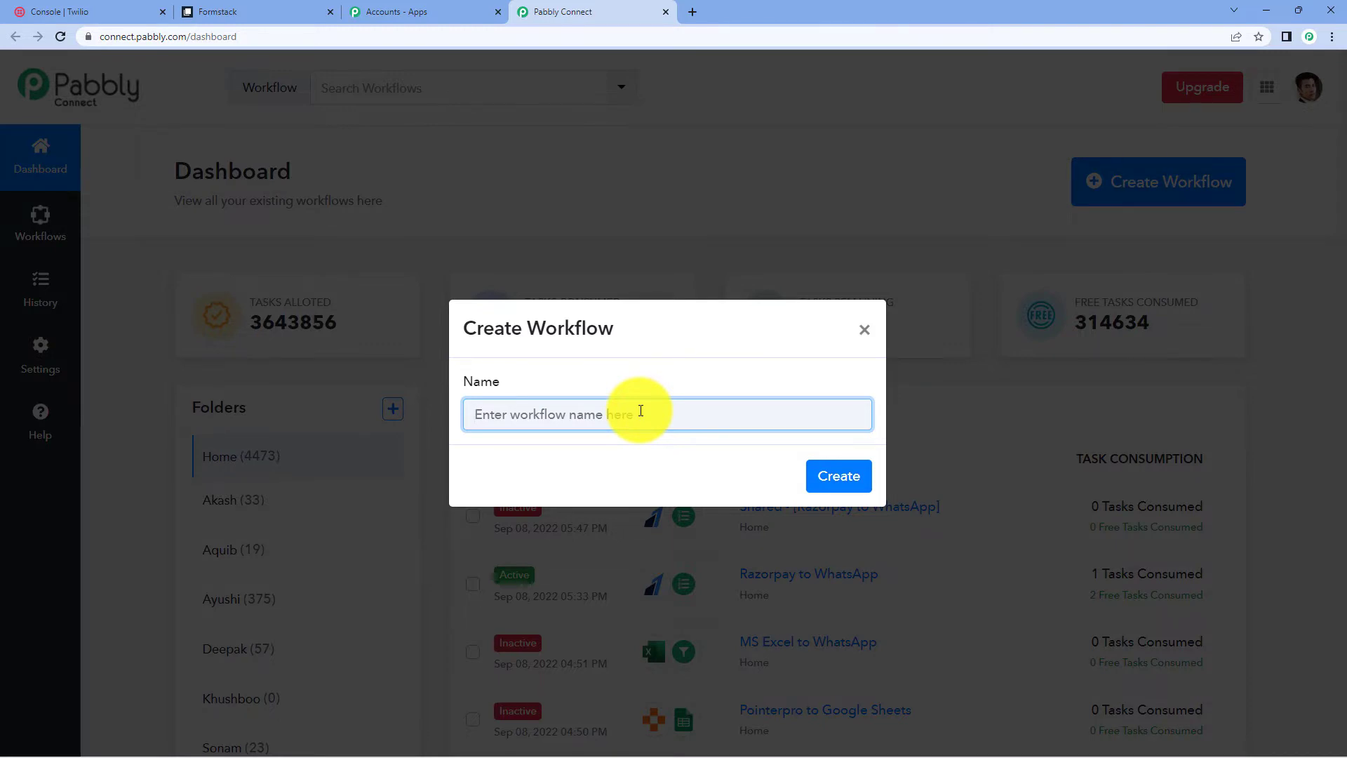
type("Form")
type("stack to twilo")
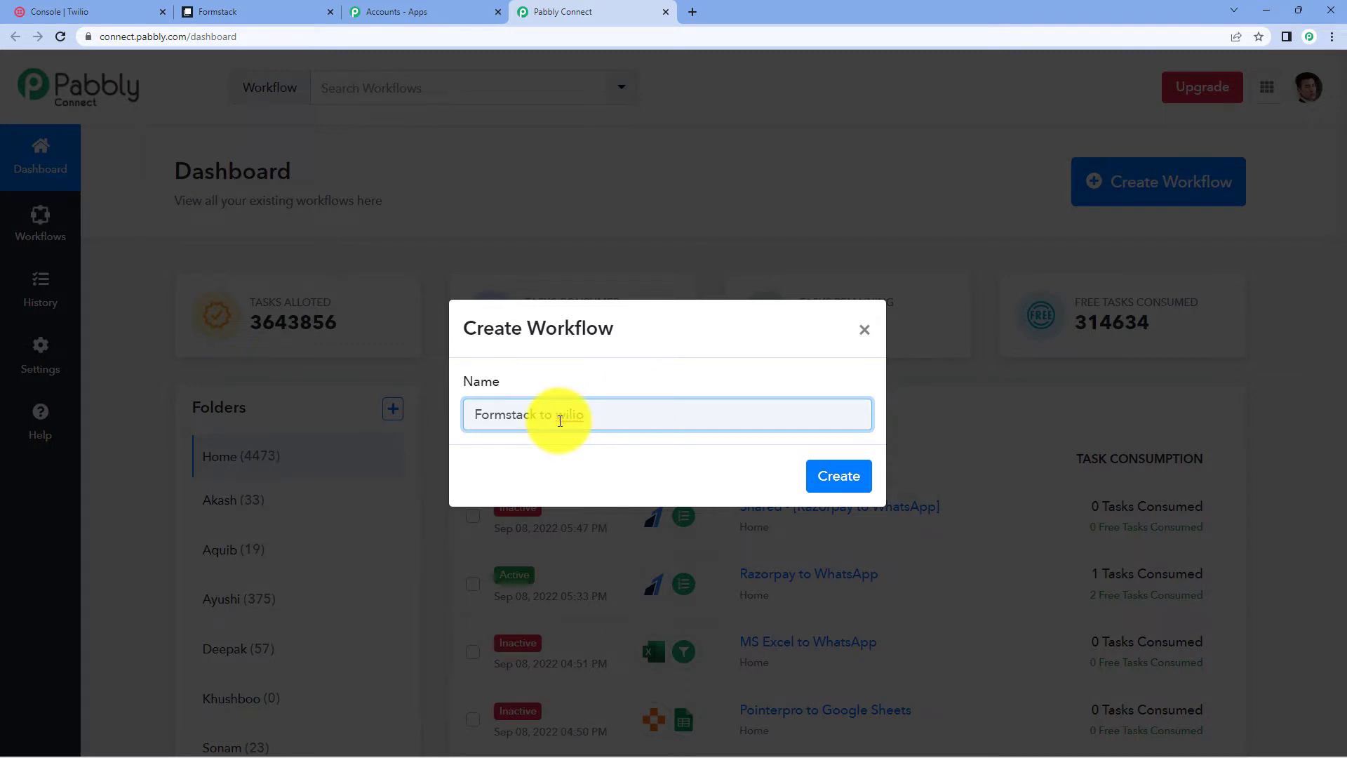
type("T")
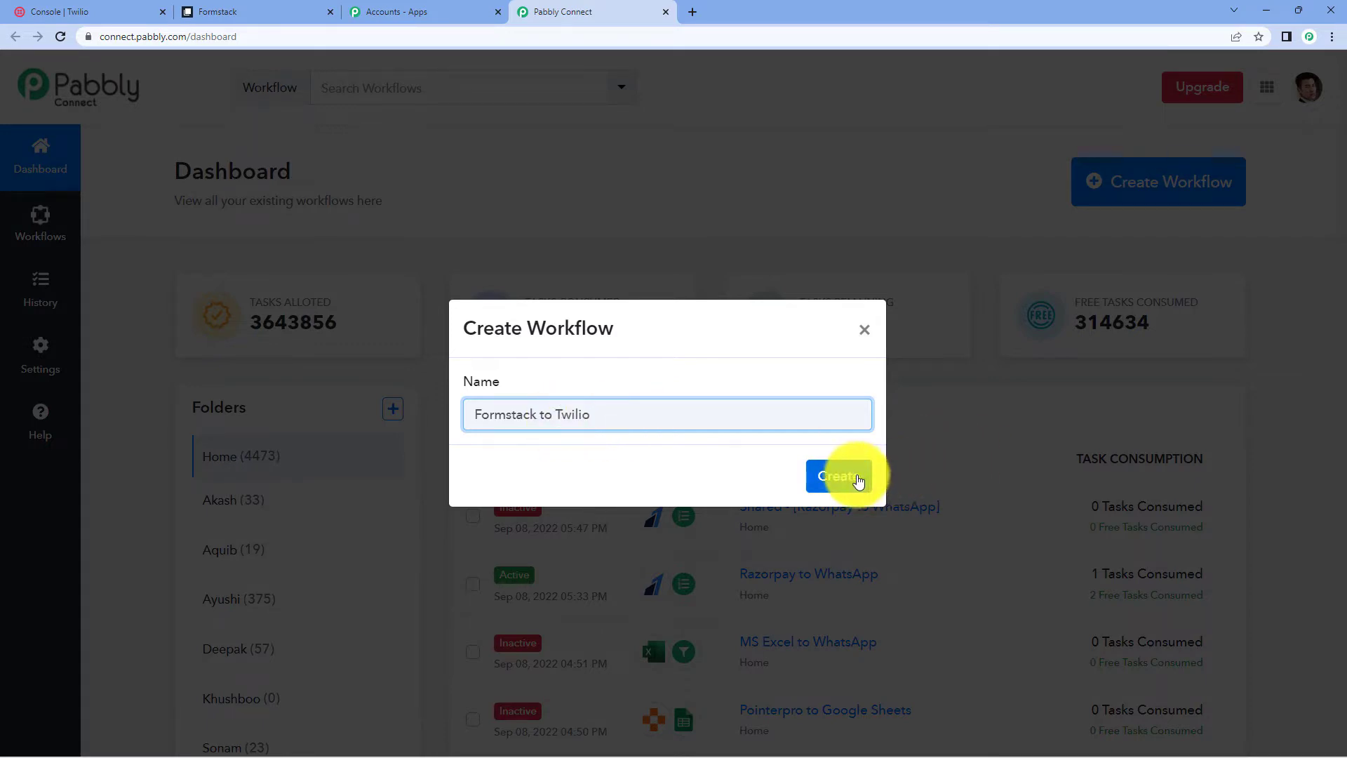
- Create the workflow, then expand its Trigger and Action cards in the editor
left_click(851, 477)
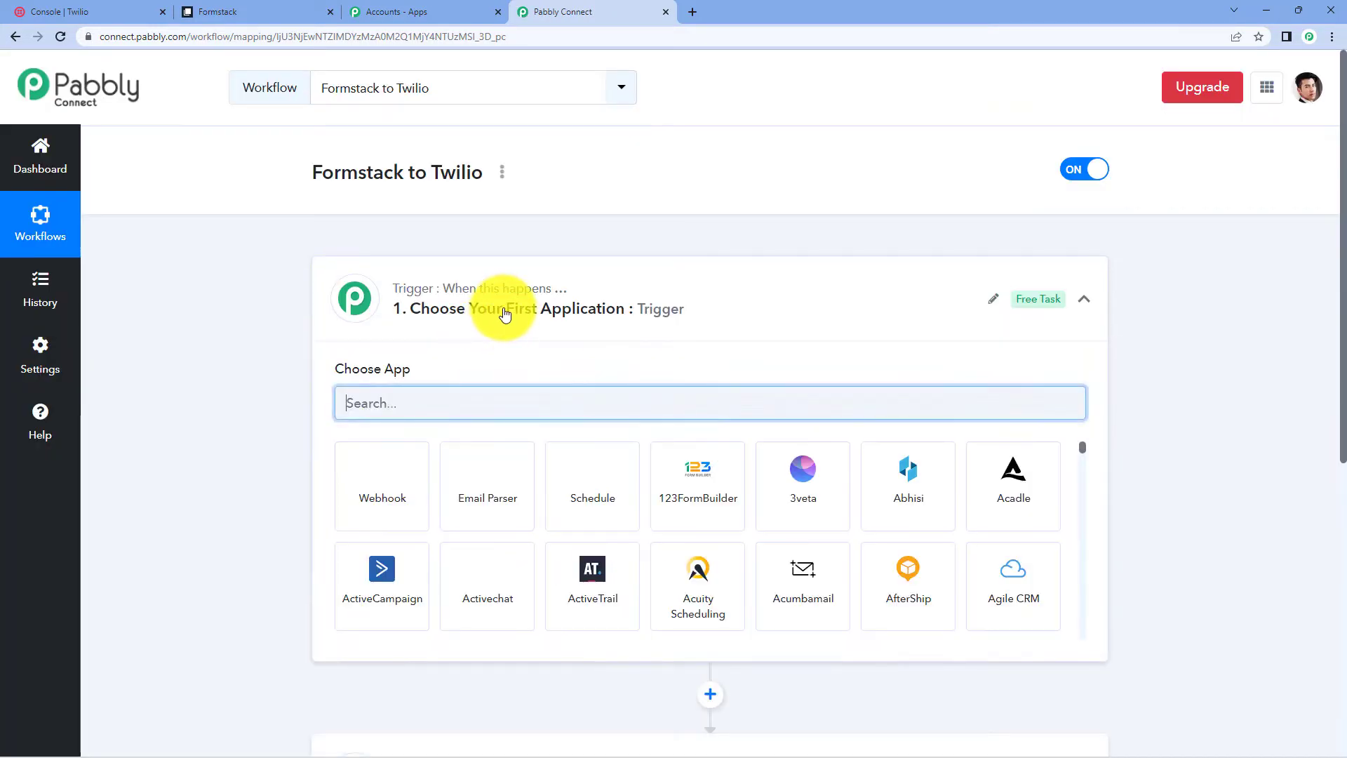
left_click(482, 308)
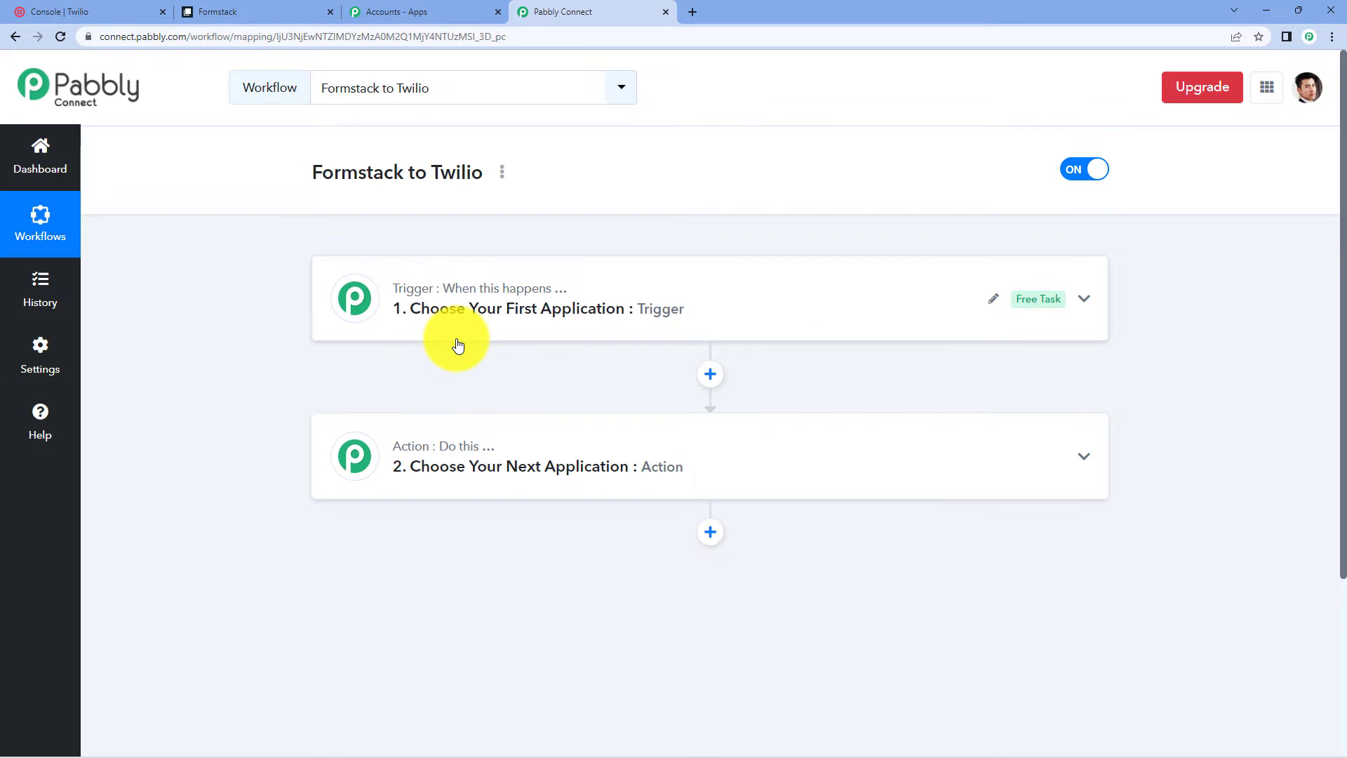
left_click(494, 306)
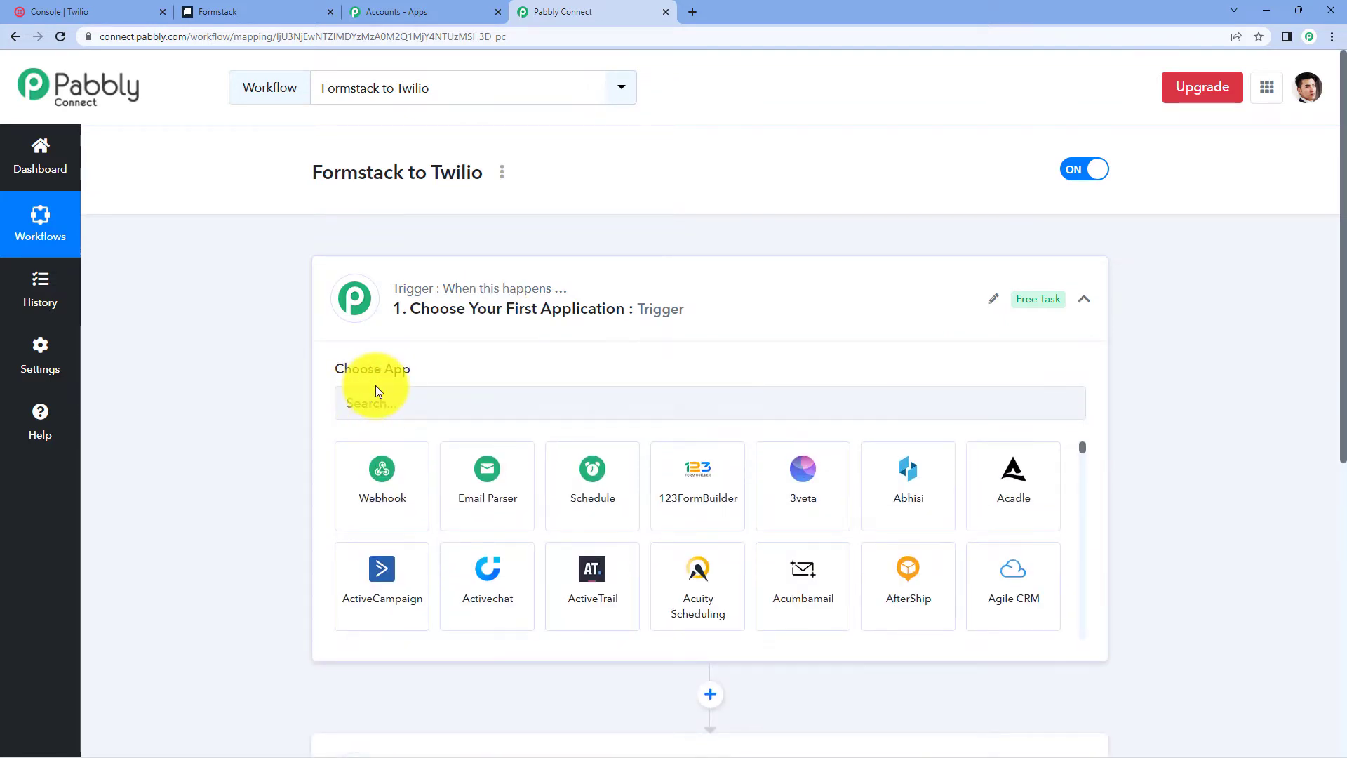
scroll(456, 491, "down", 3)
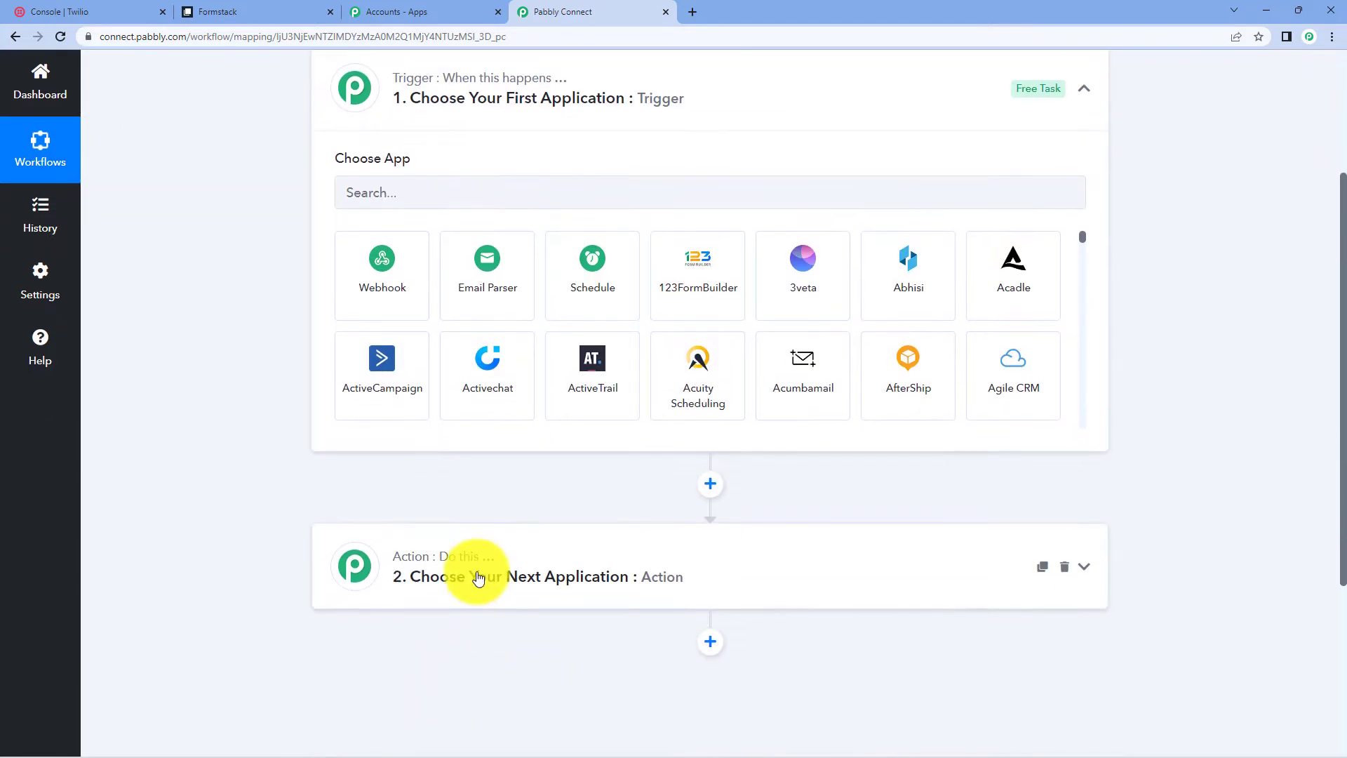
left_click(477, 577)
scroll(421, 491, "up", 3)
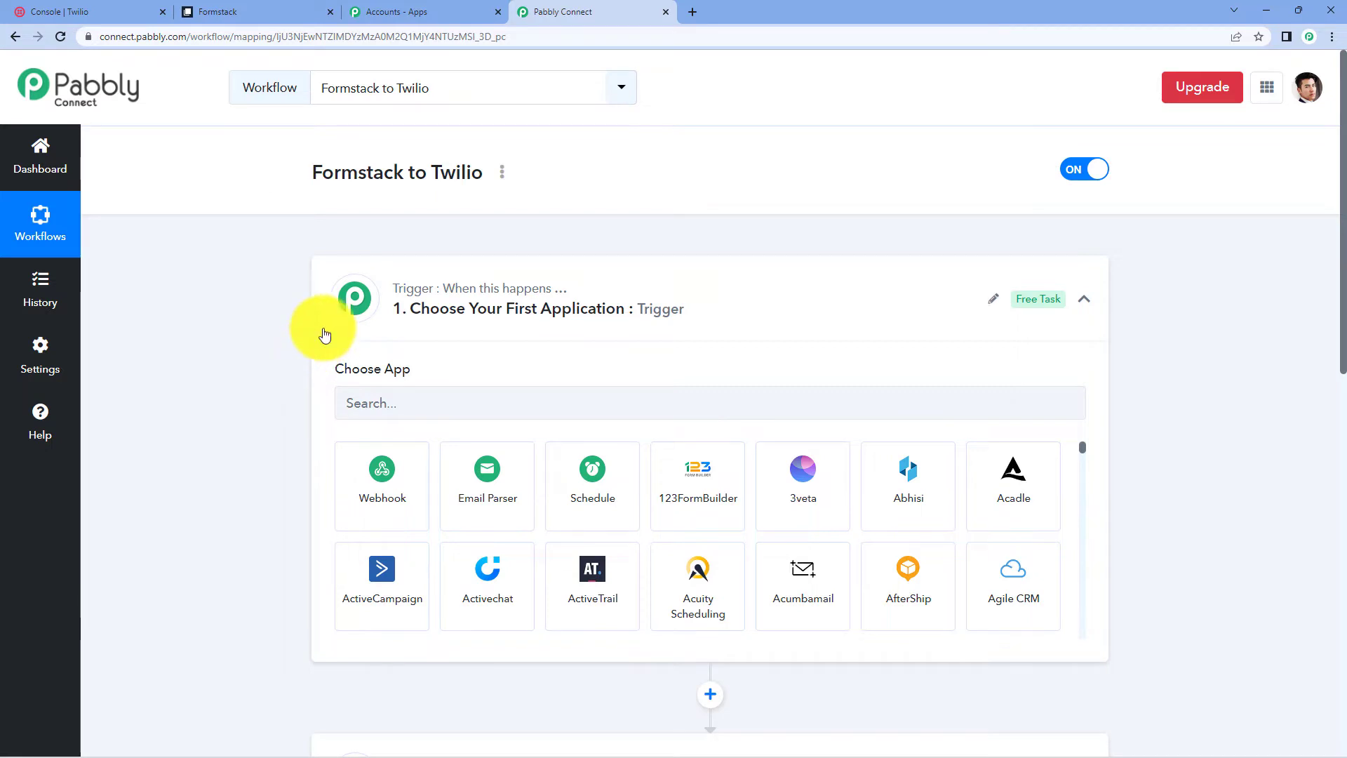
- Search 'formst', pick Formstack, and choose New Form Submission as the trigger event
left_click(384, 405)
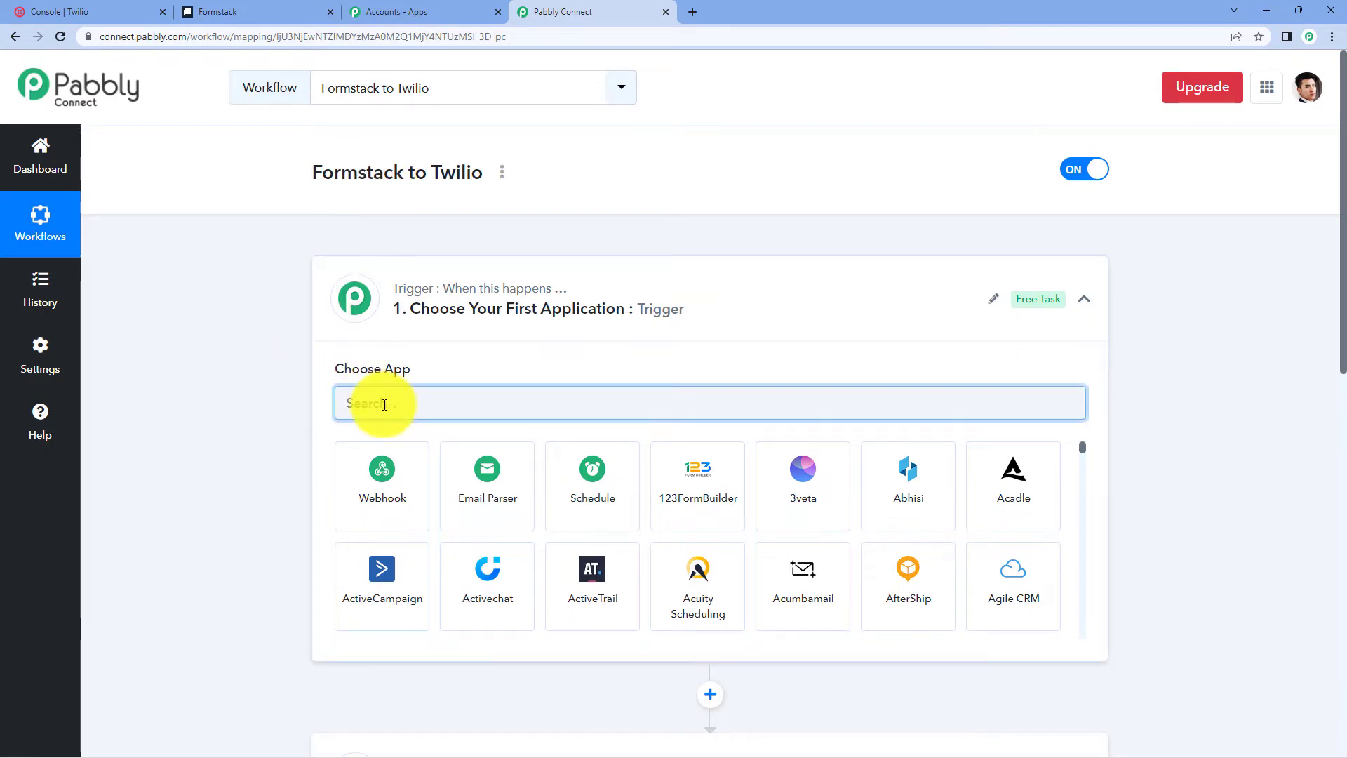
type("forms")
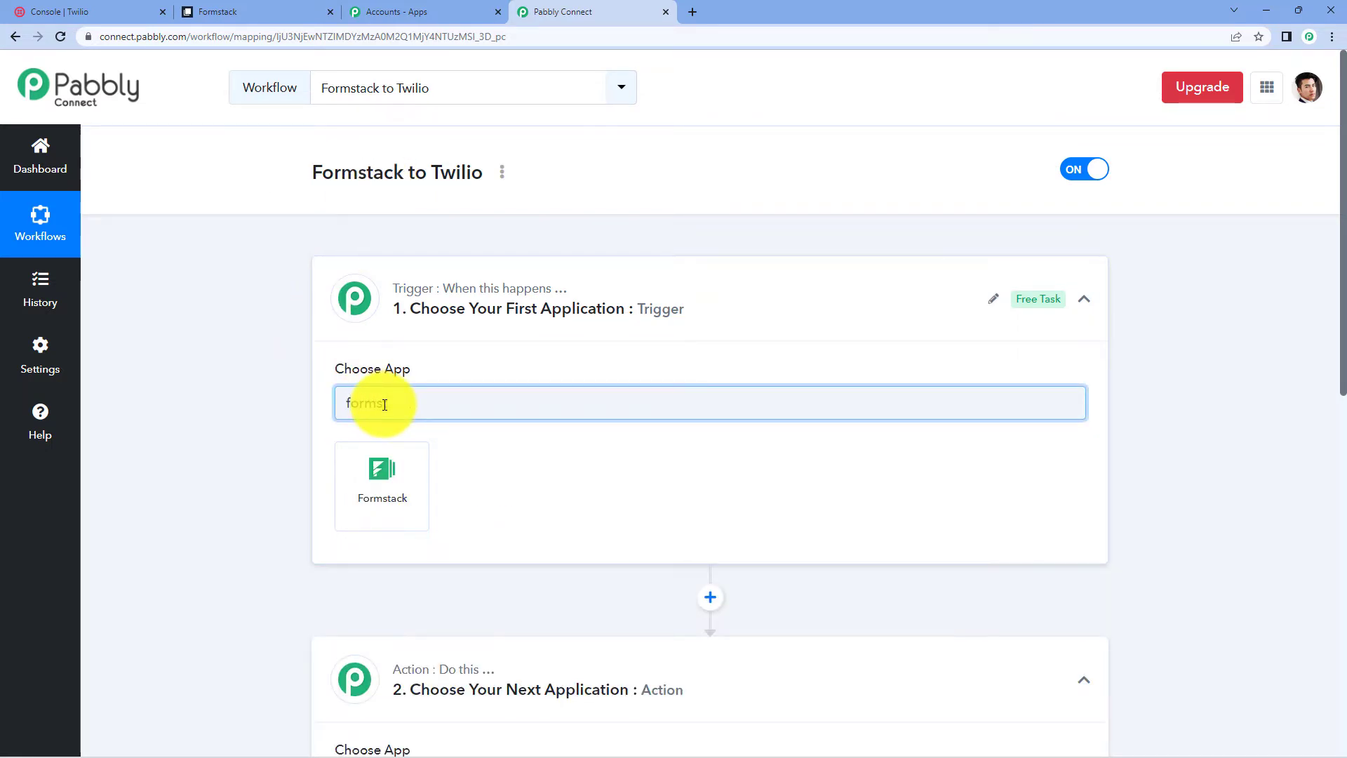
type("t")
left_click(385, 472)
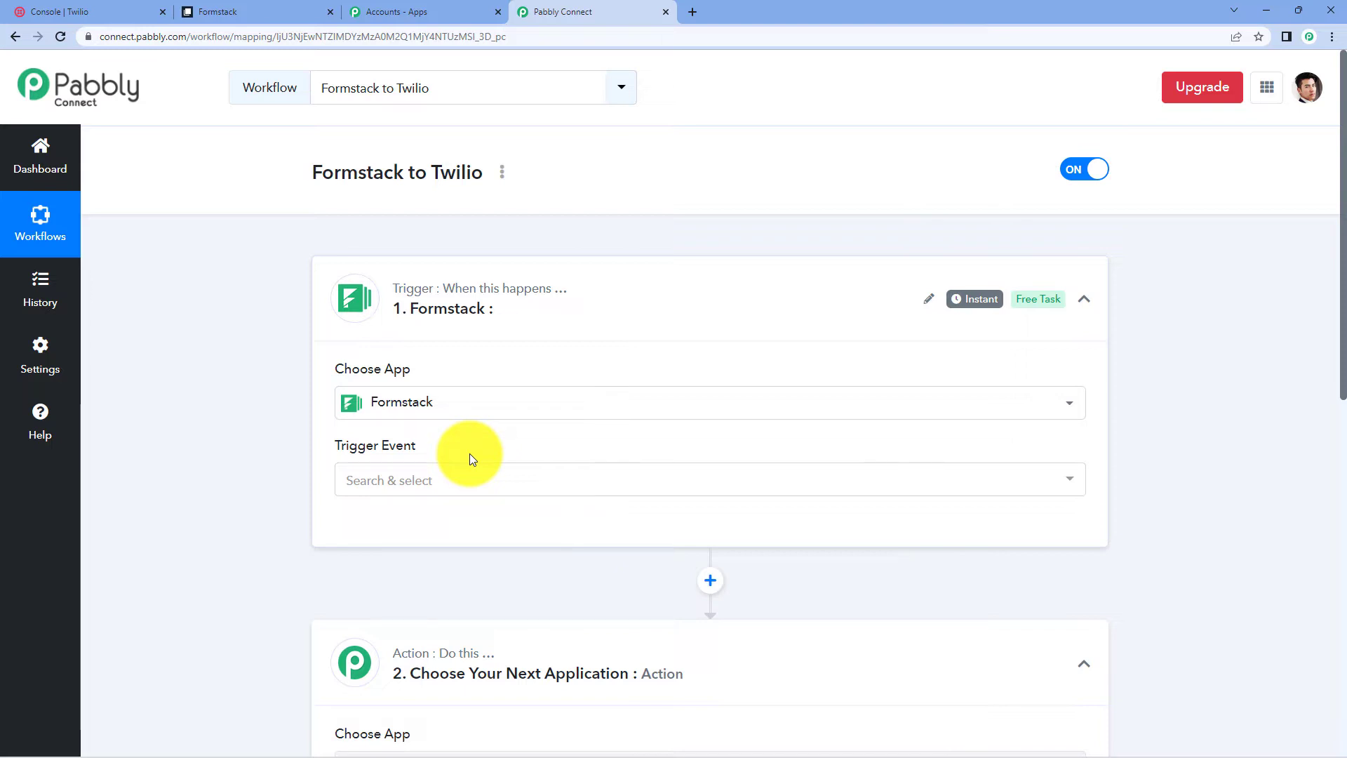
left_click(458, 475)
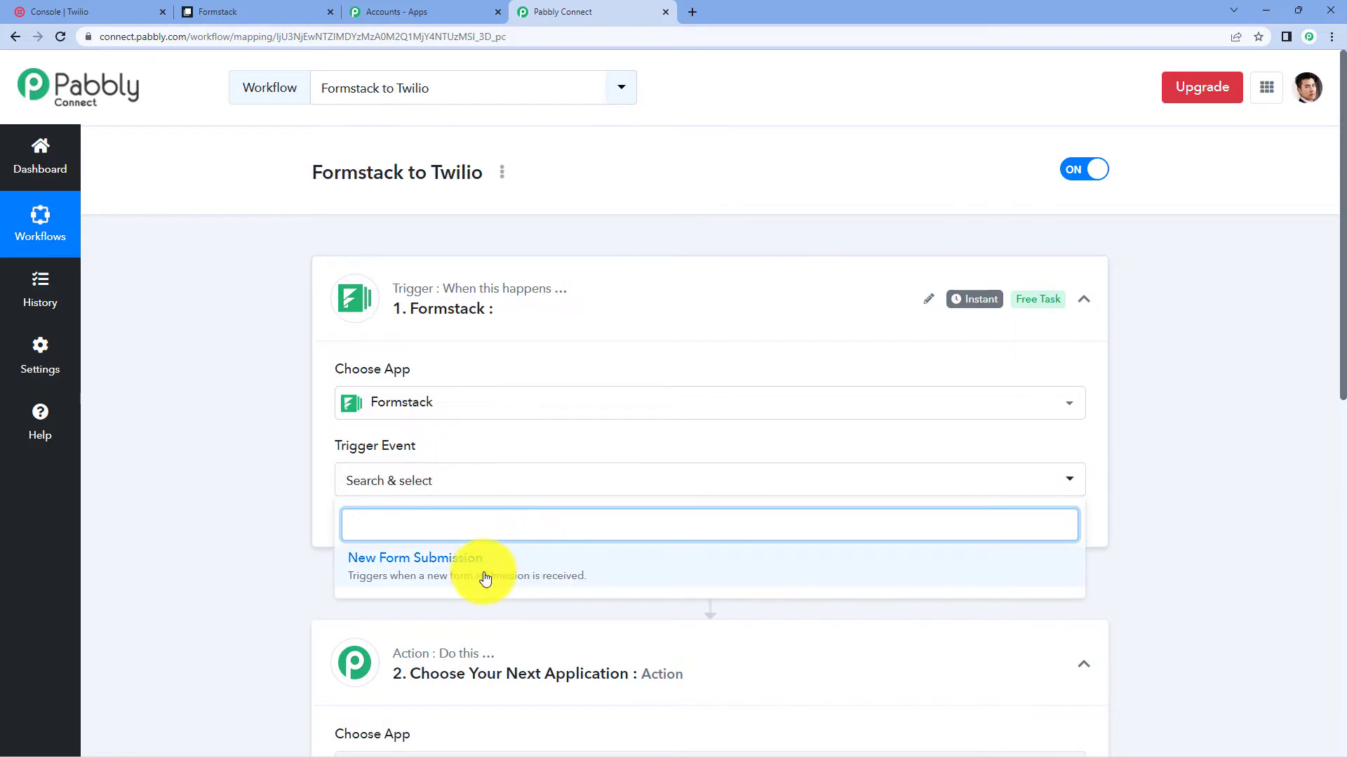
left_click(486, 577)
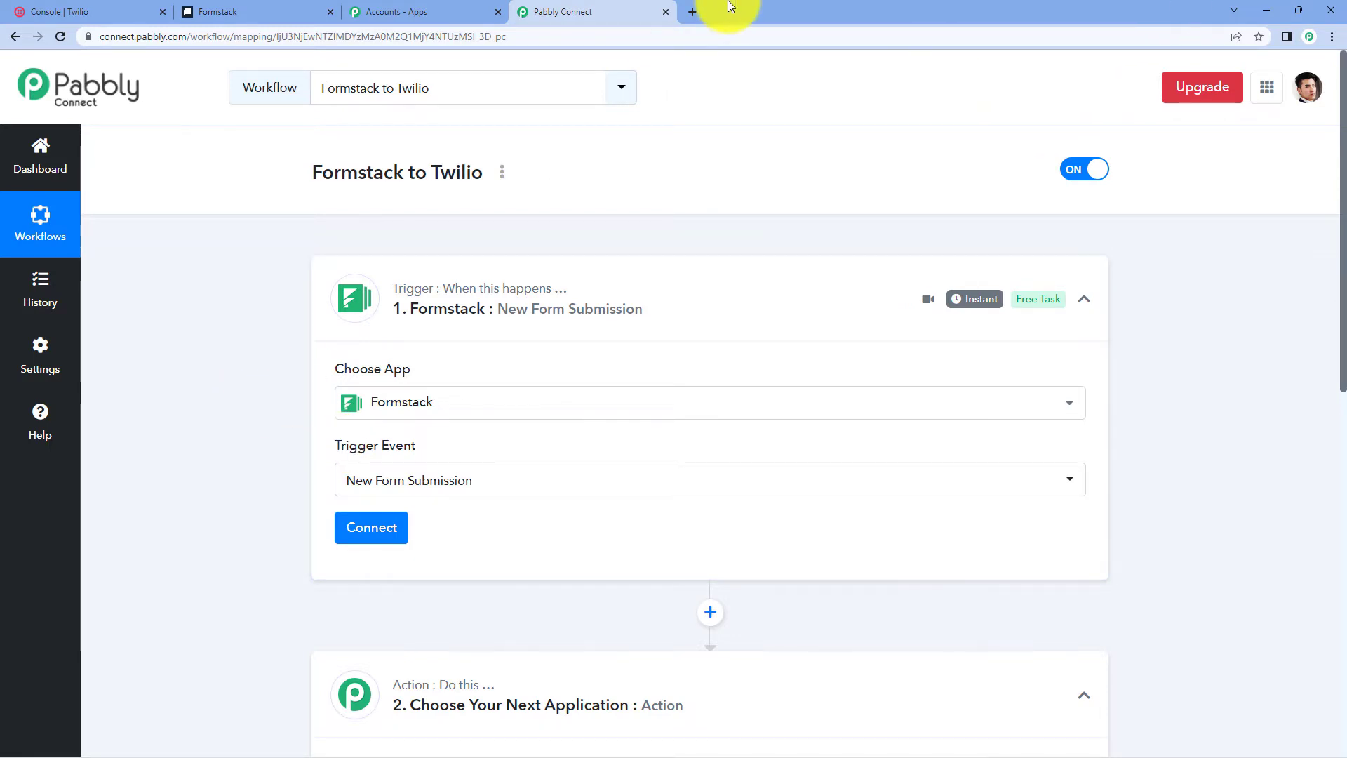
- Add a new Formstack connection and authorize Pabbly Connect to access the Formstack account
left_click(365, 529)
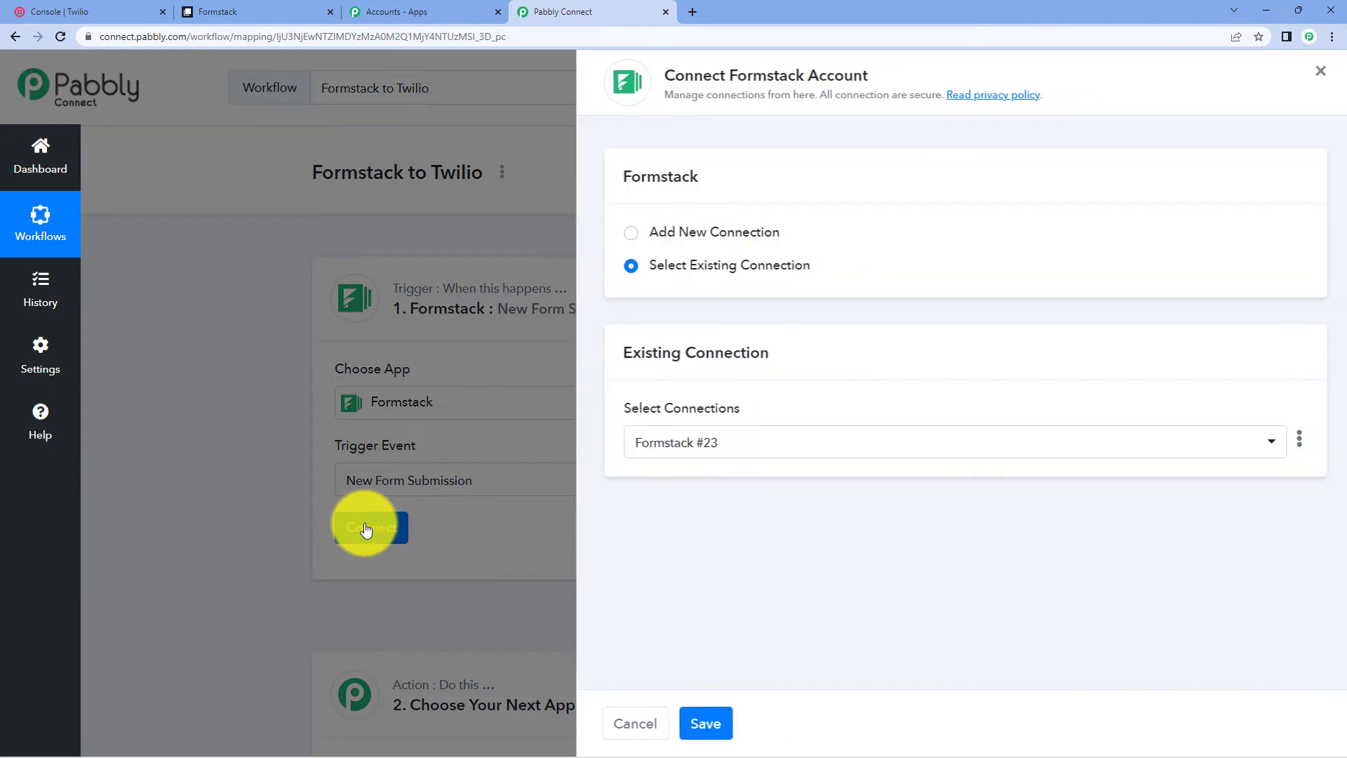
left_click(708, 233)
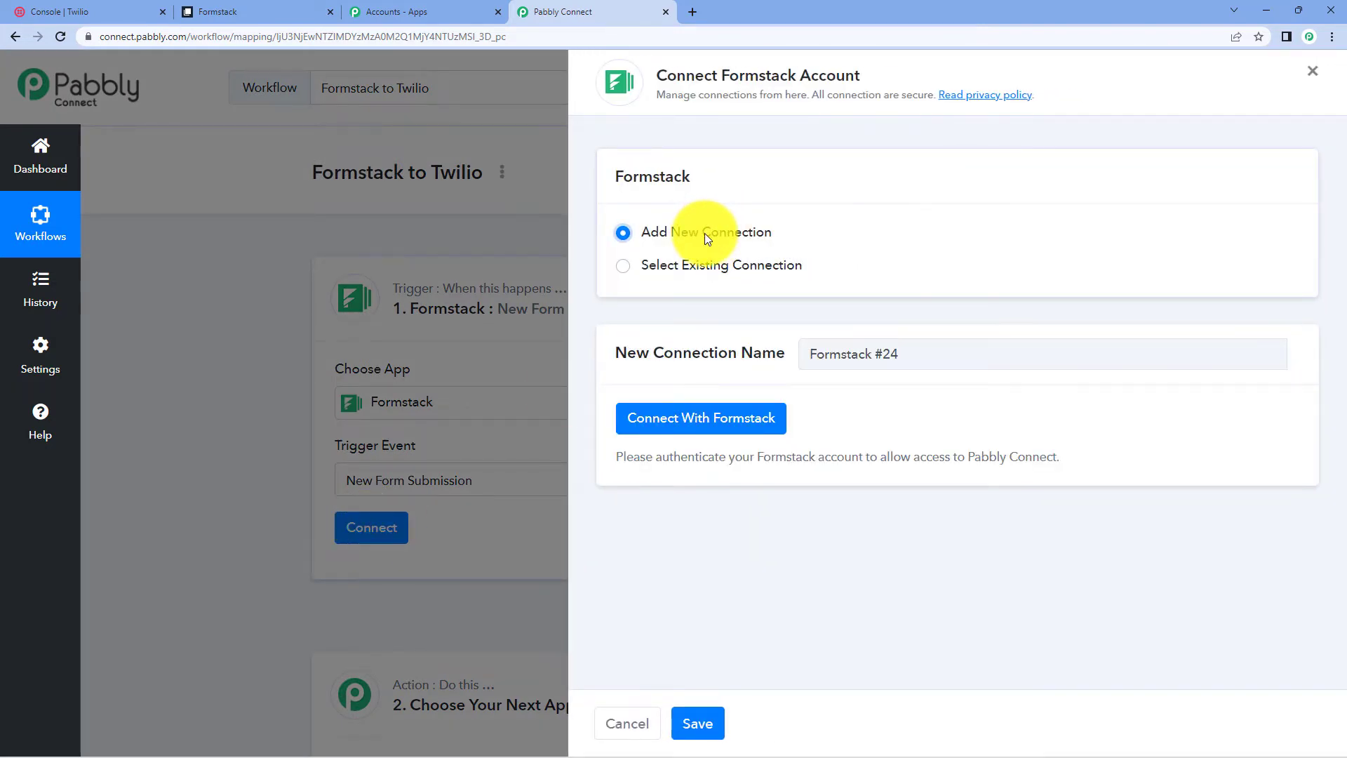
left_click(721, 431)
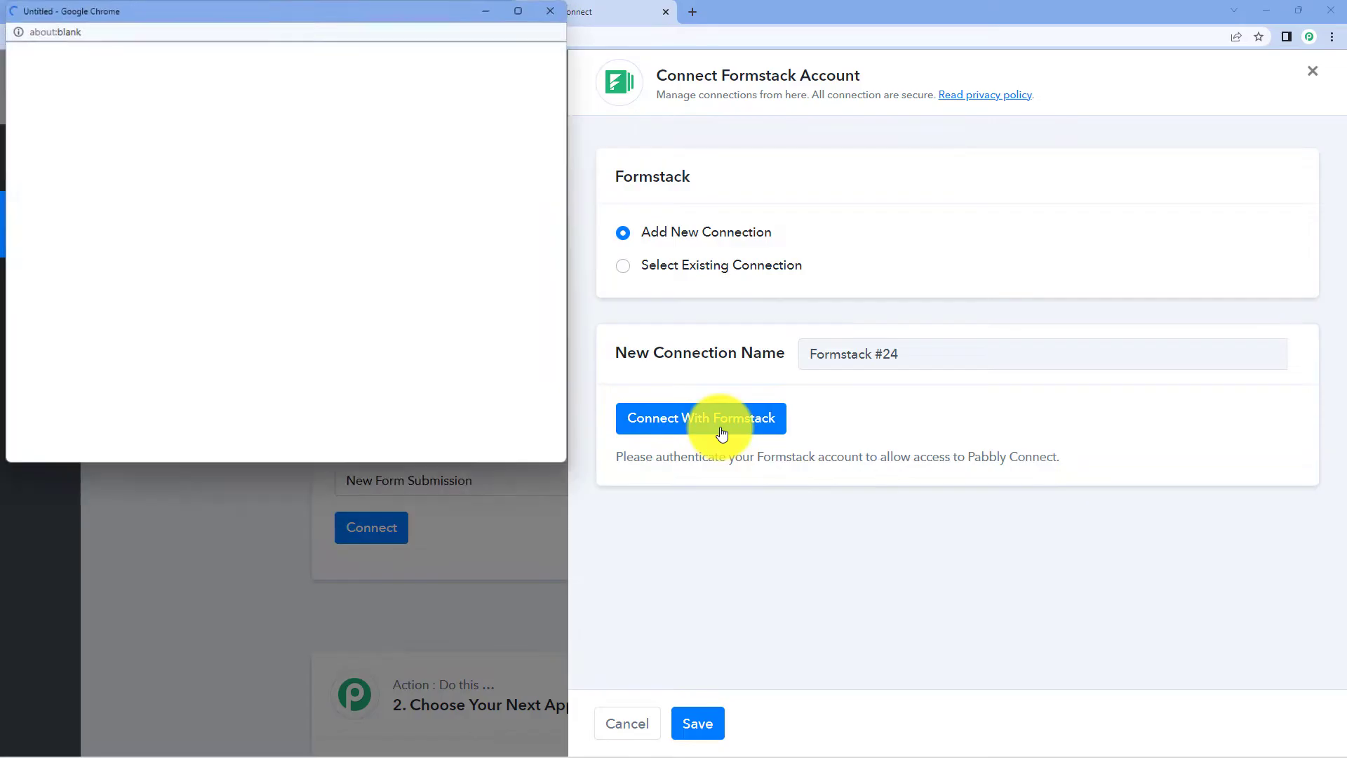
scroll(405, 316, "down", 4)
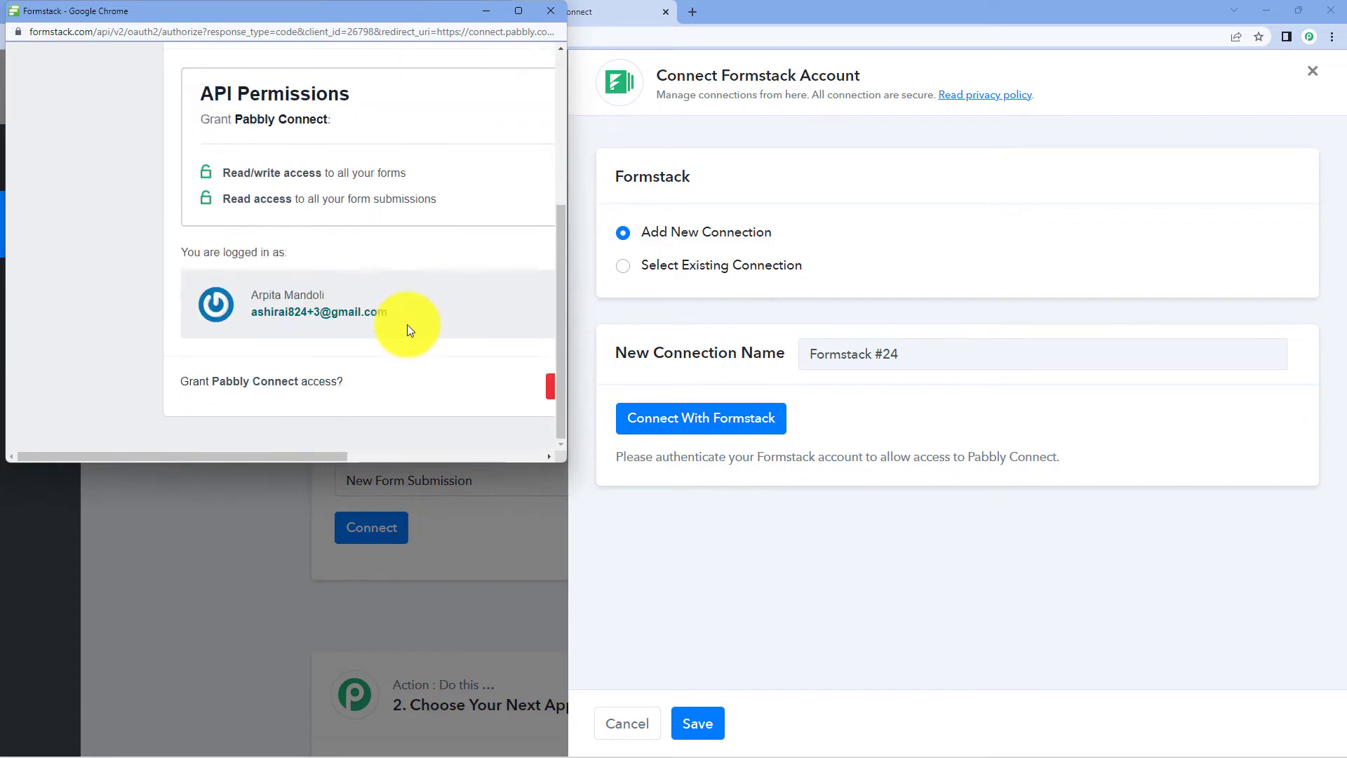
left_click_drag(324, 455, 494, 460)
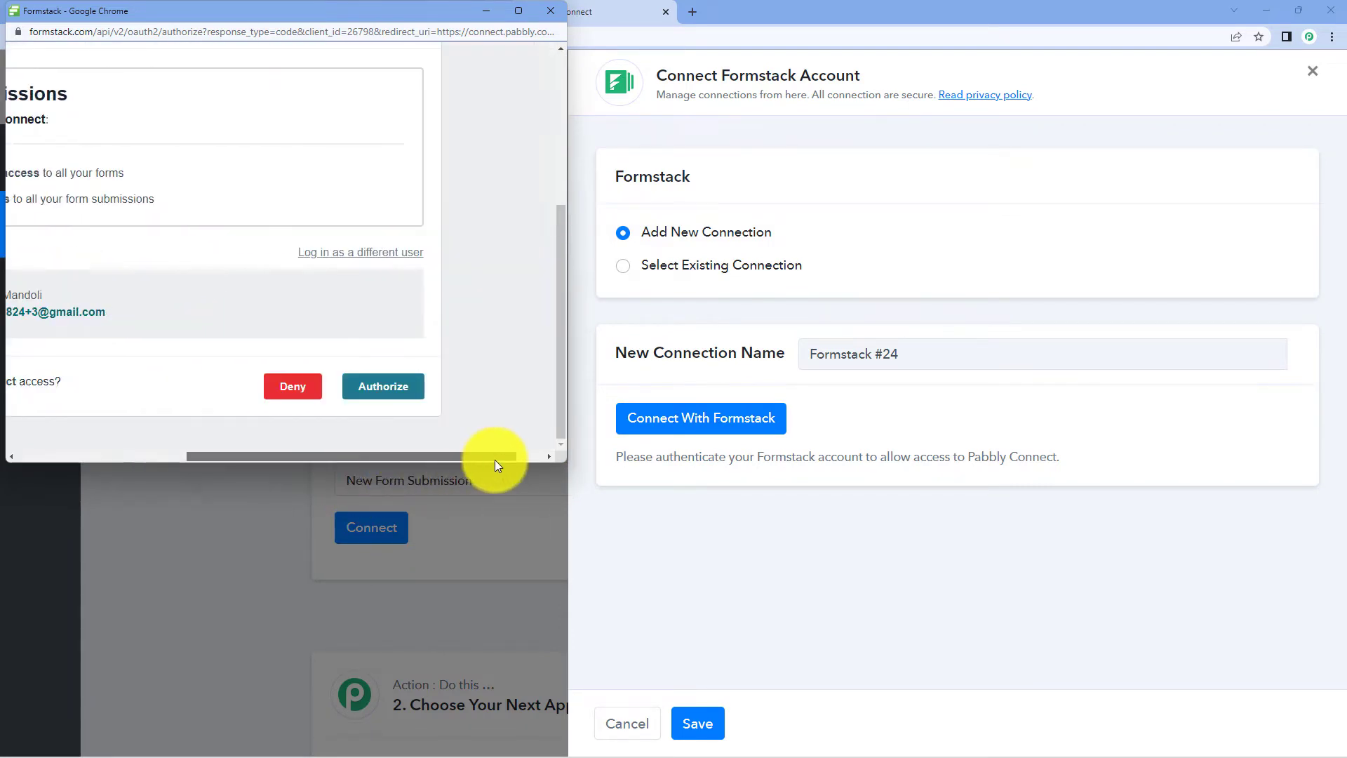
left_click(390, 386)
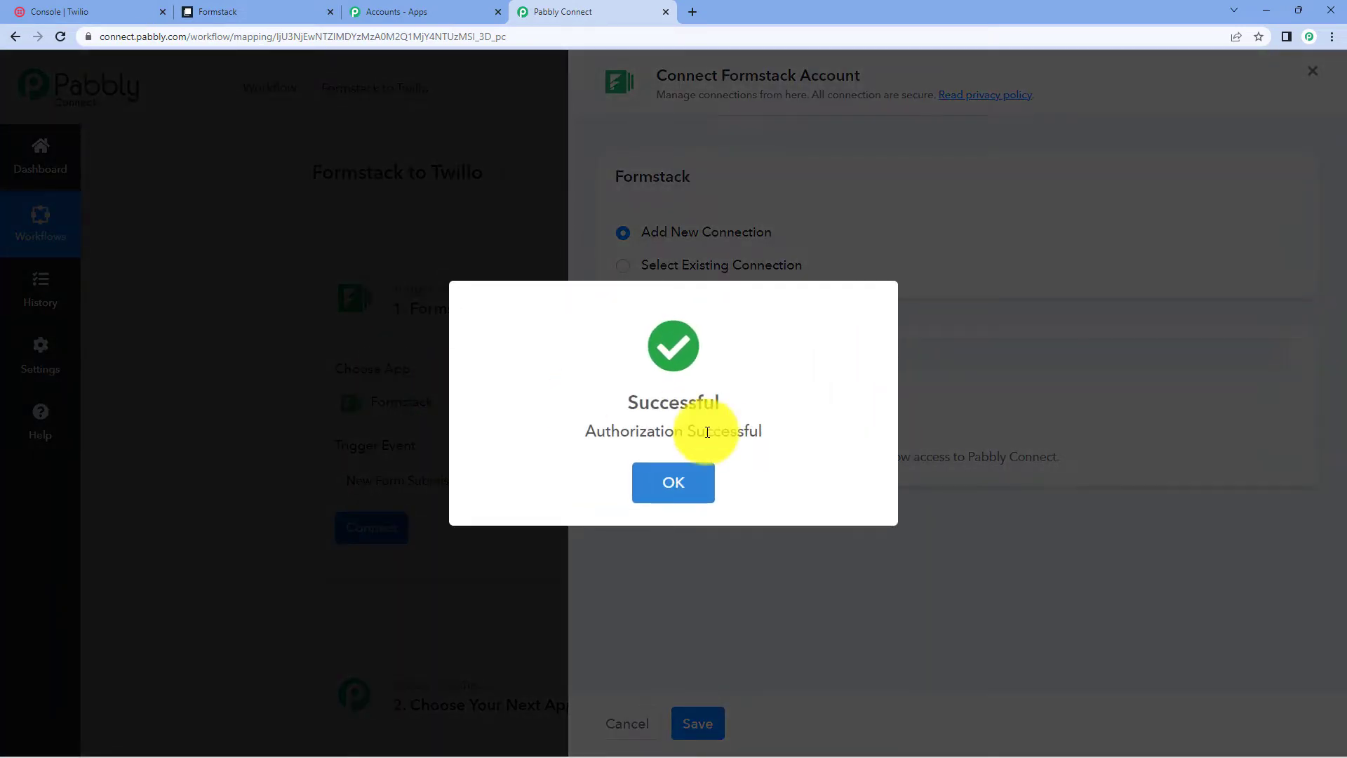
left_click(685, 480)
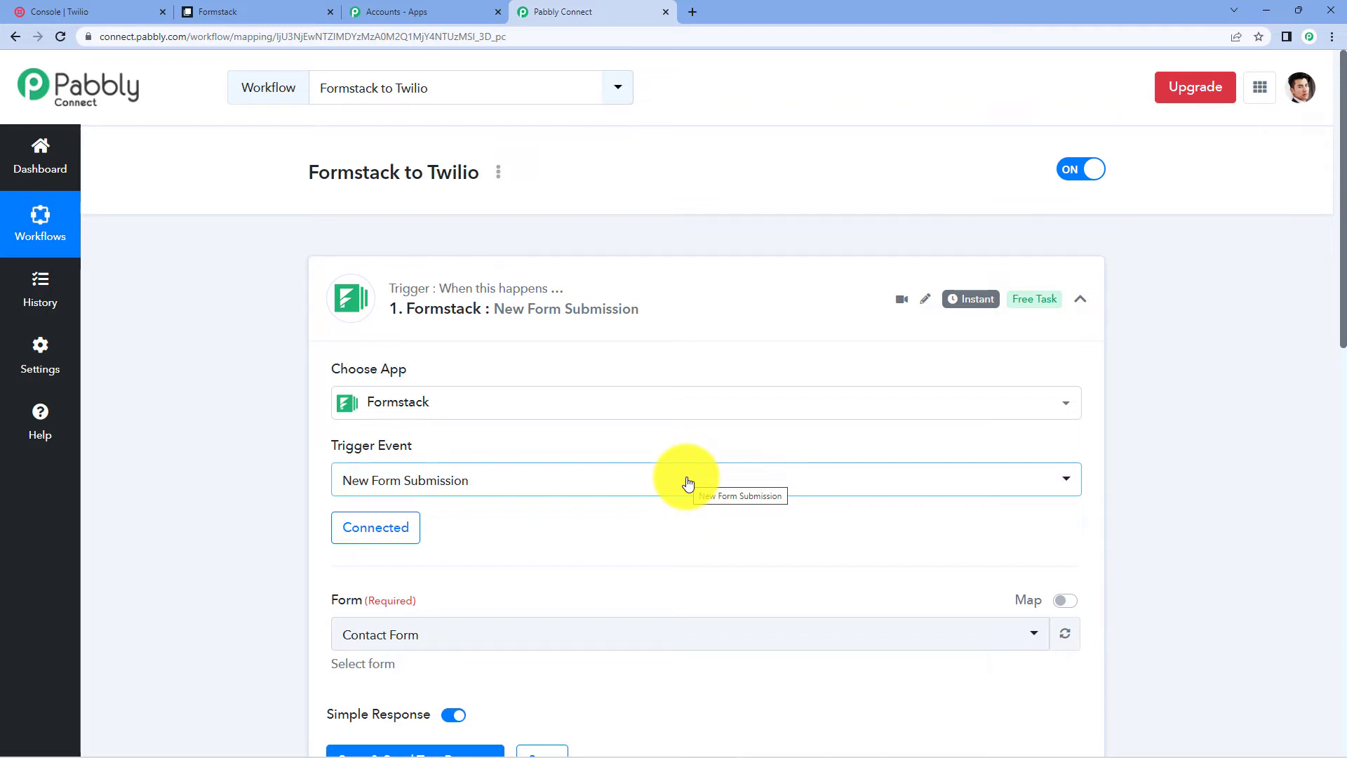
- Review the three forms in Formstack's forms list, then return to the workflow
left_click(310, 12)
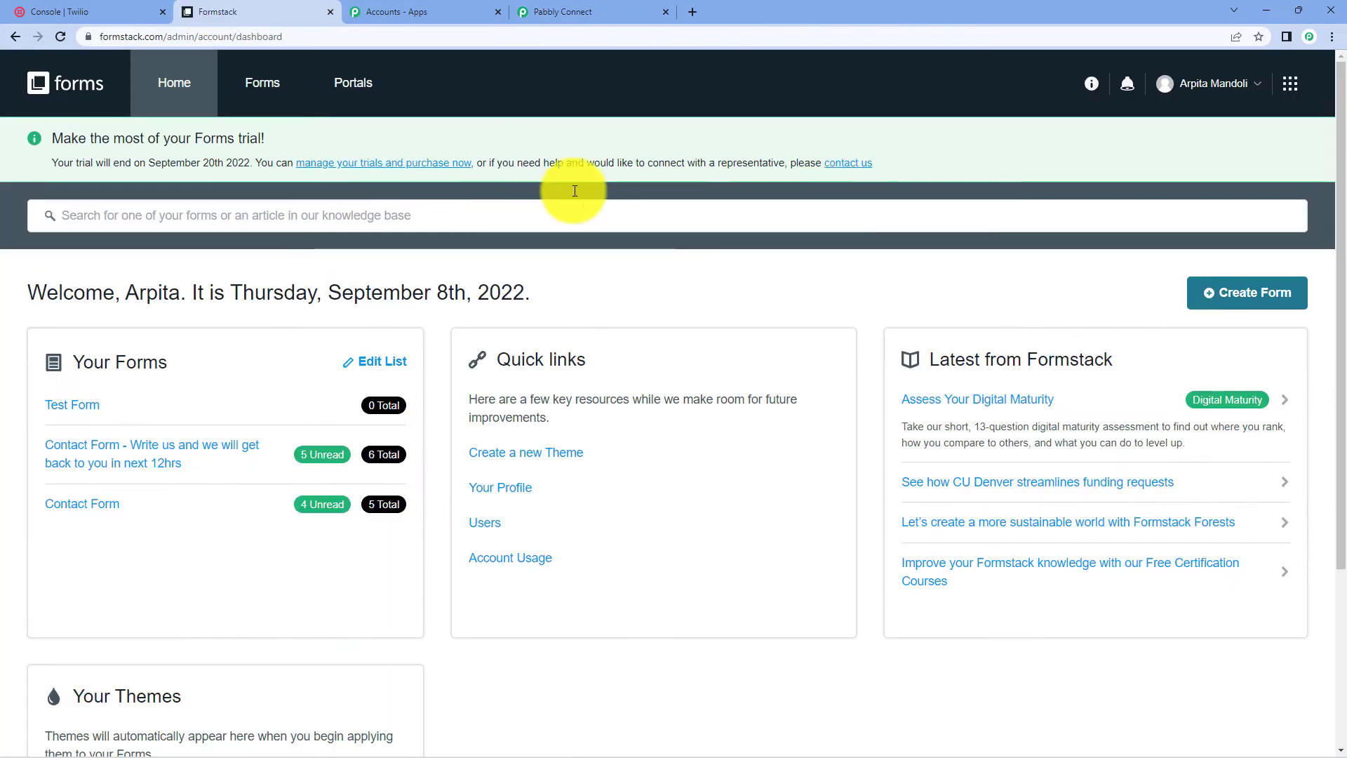
left_click(261, 89)
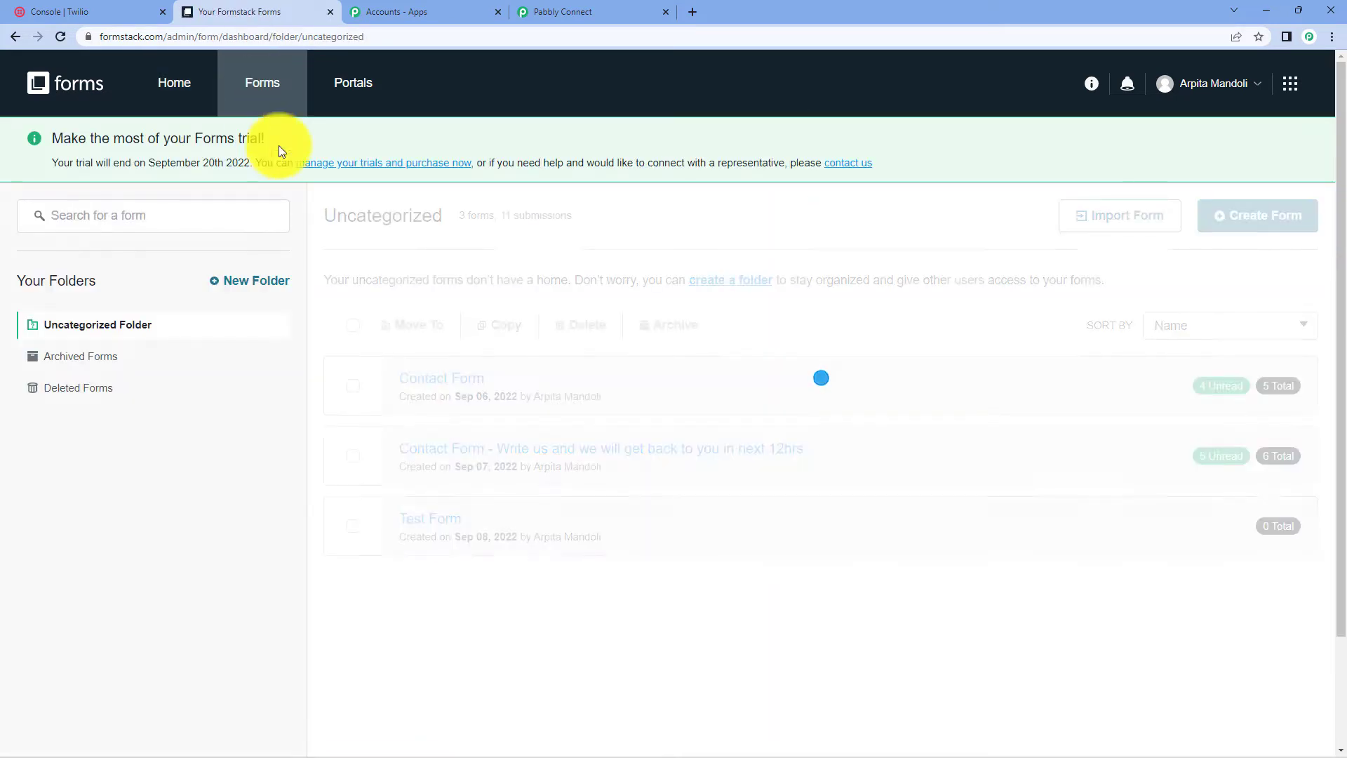
mouse_move(435, 384)
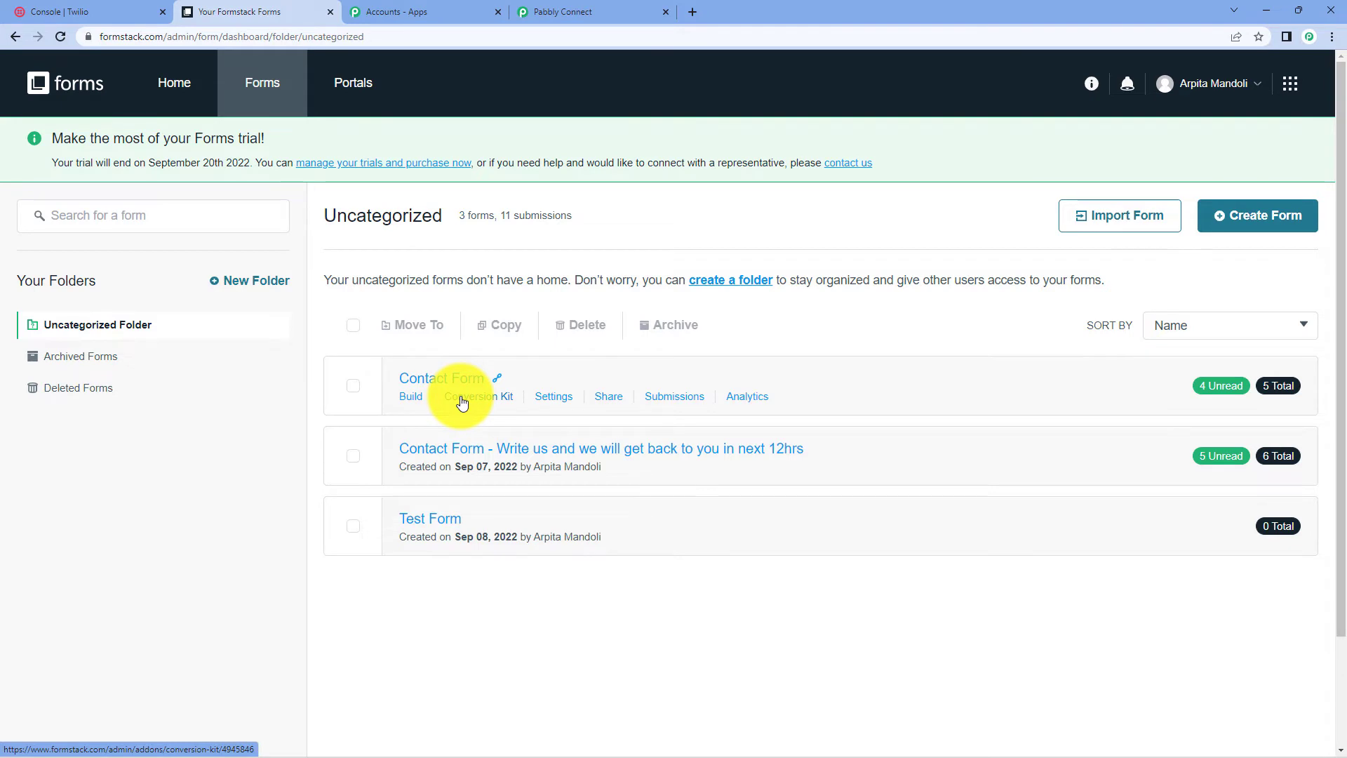
mouse_move(452, 475)
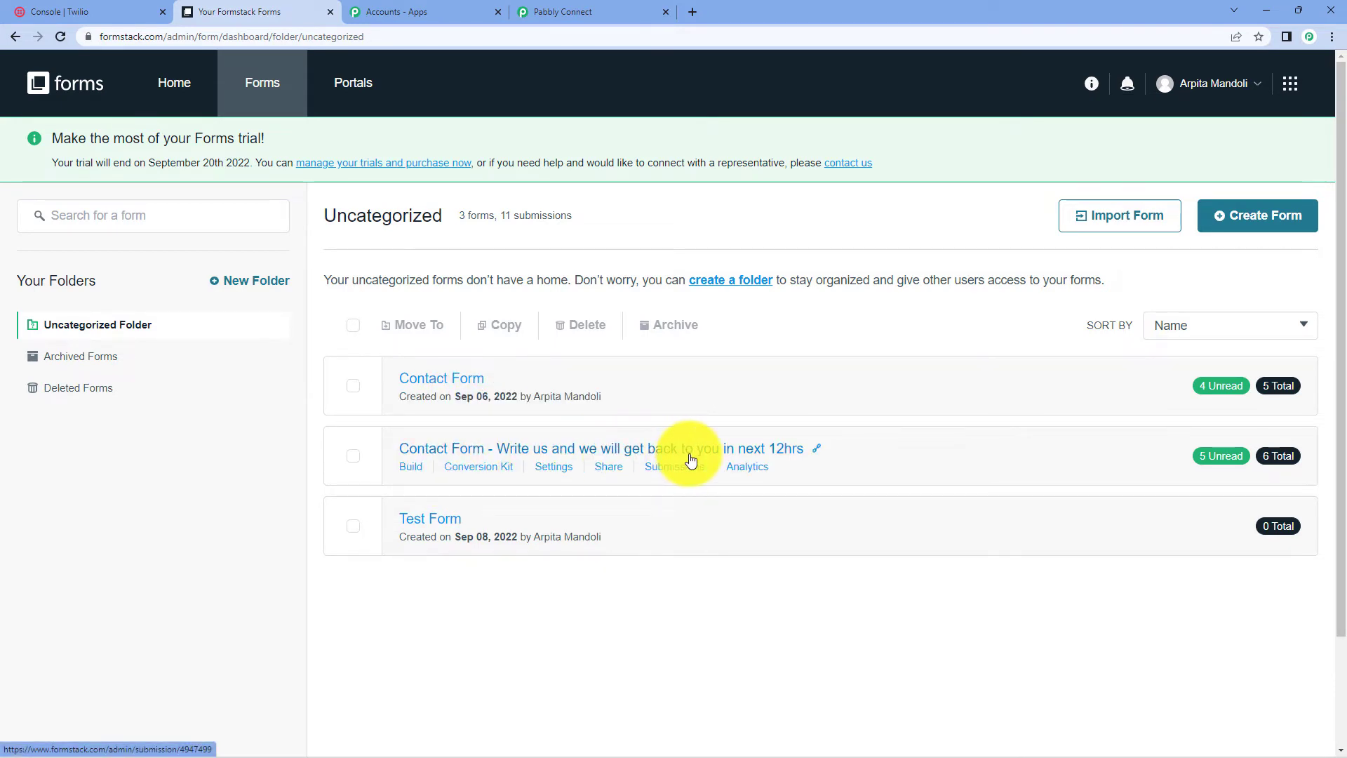
left_click(592, 12)
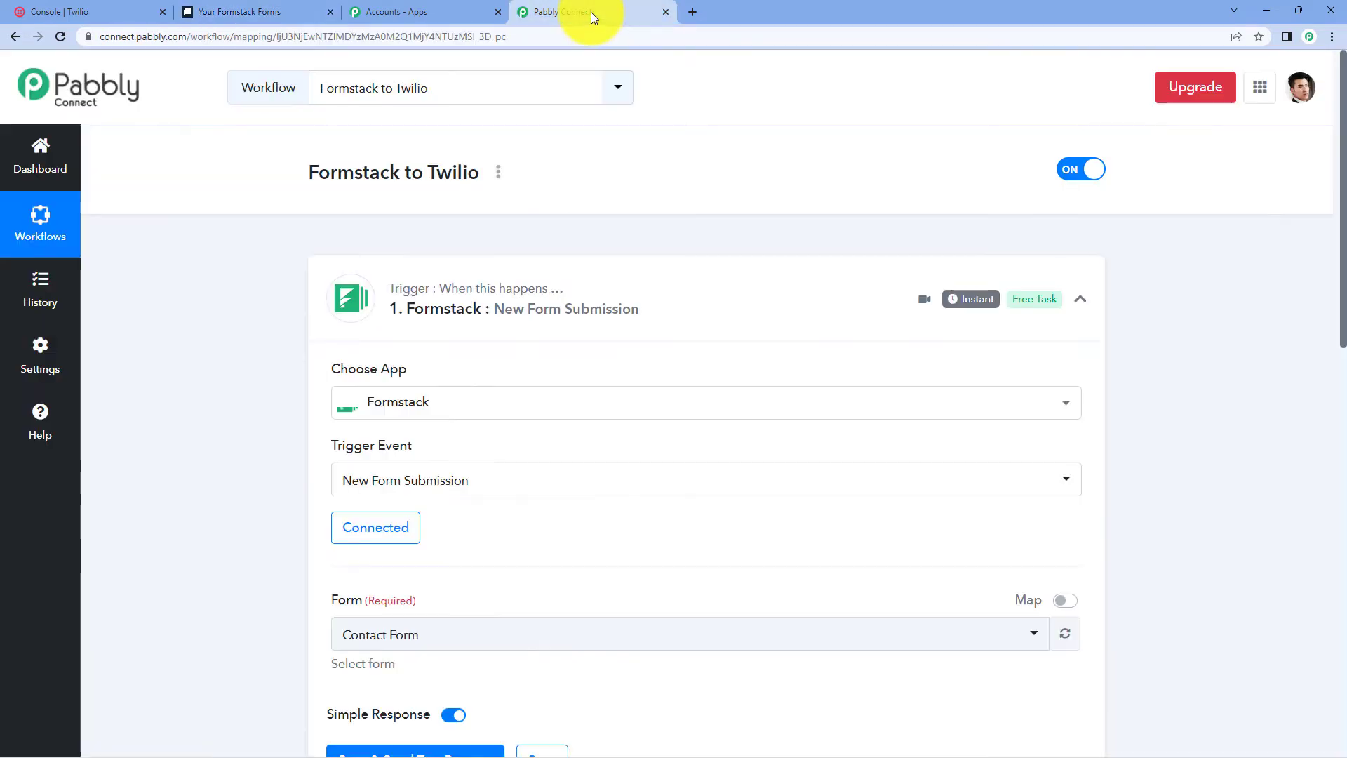
- Select 'Contact Form - Write us and we will get back to you in next 12hrs' and save to await a test request
scroll(562, 313, "down", 3)
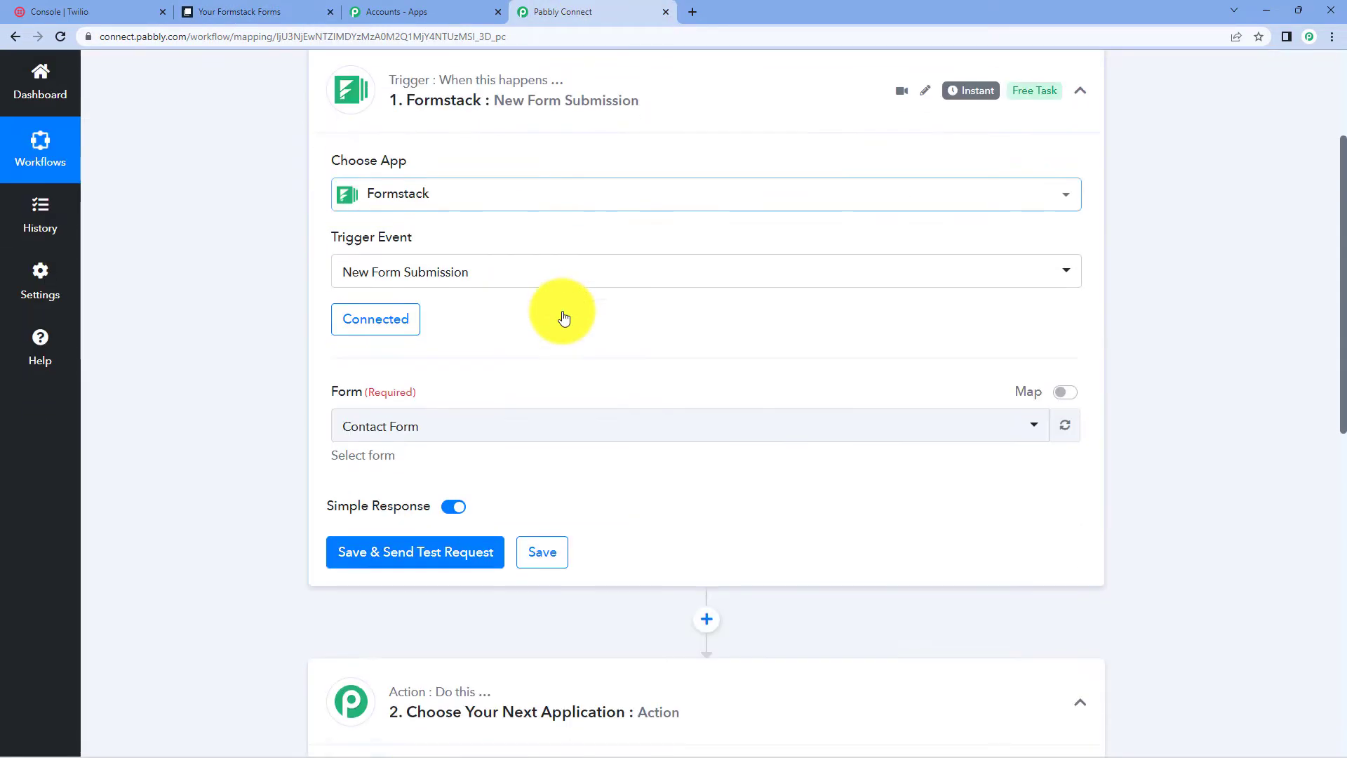
left_click(433, 423)
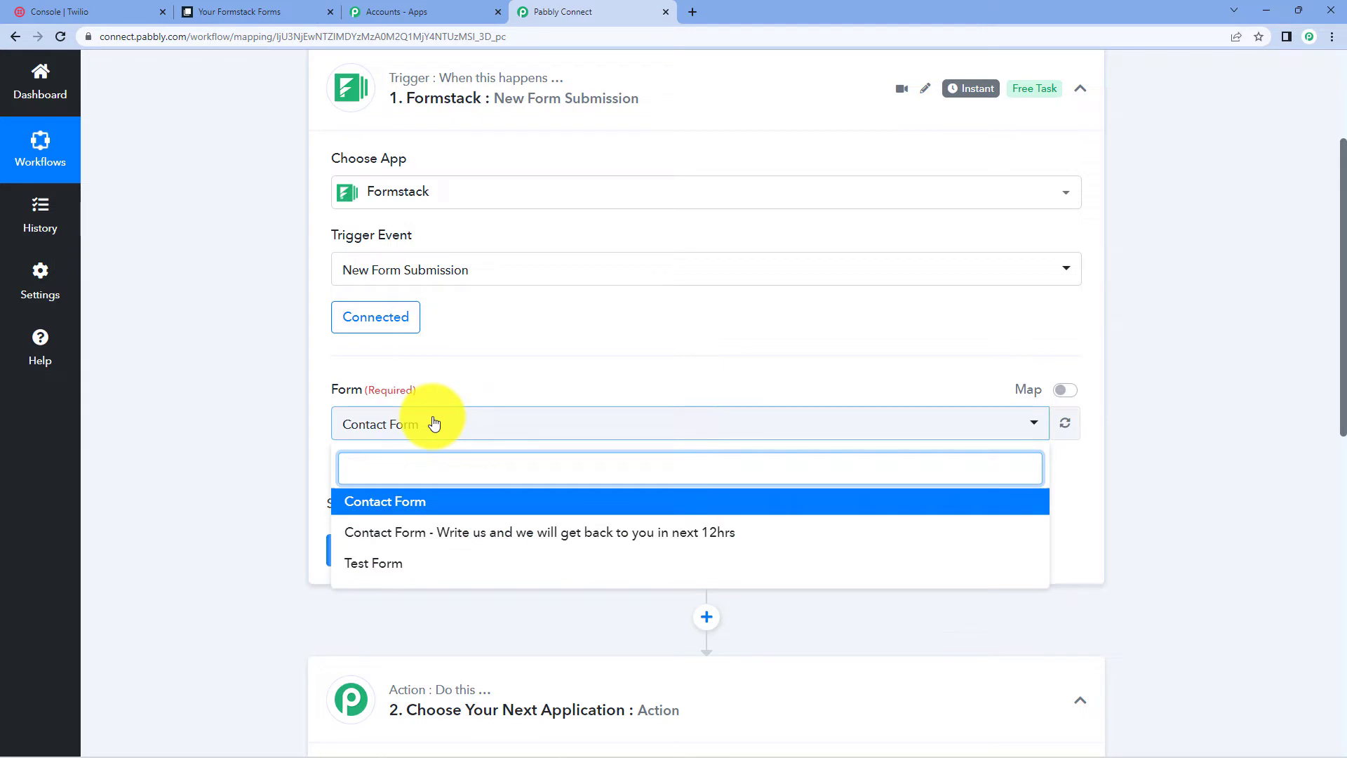
left_click(447, 532)
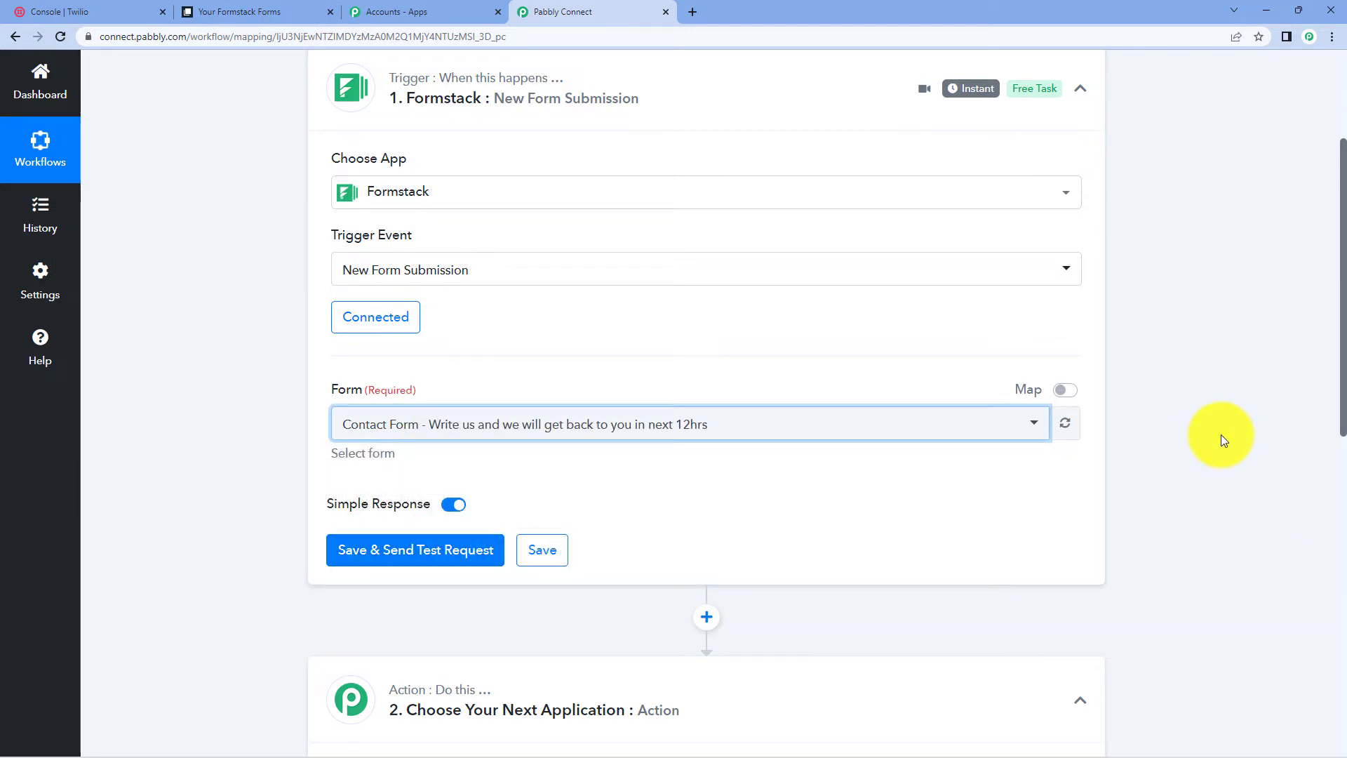
left_click(450, 541)
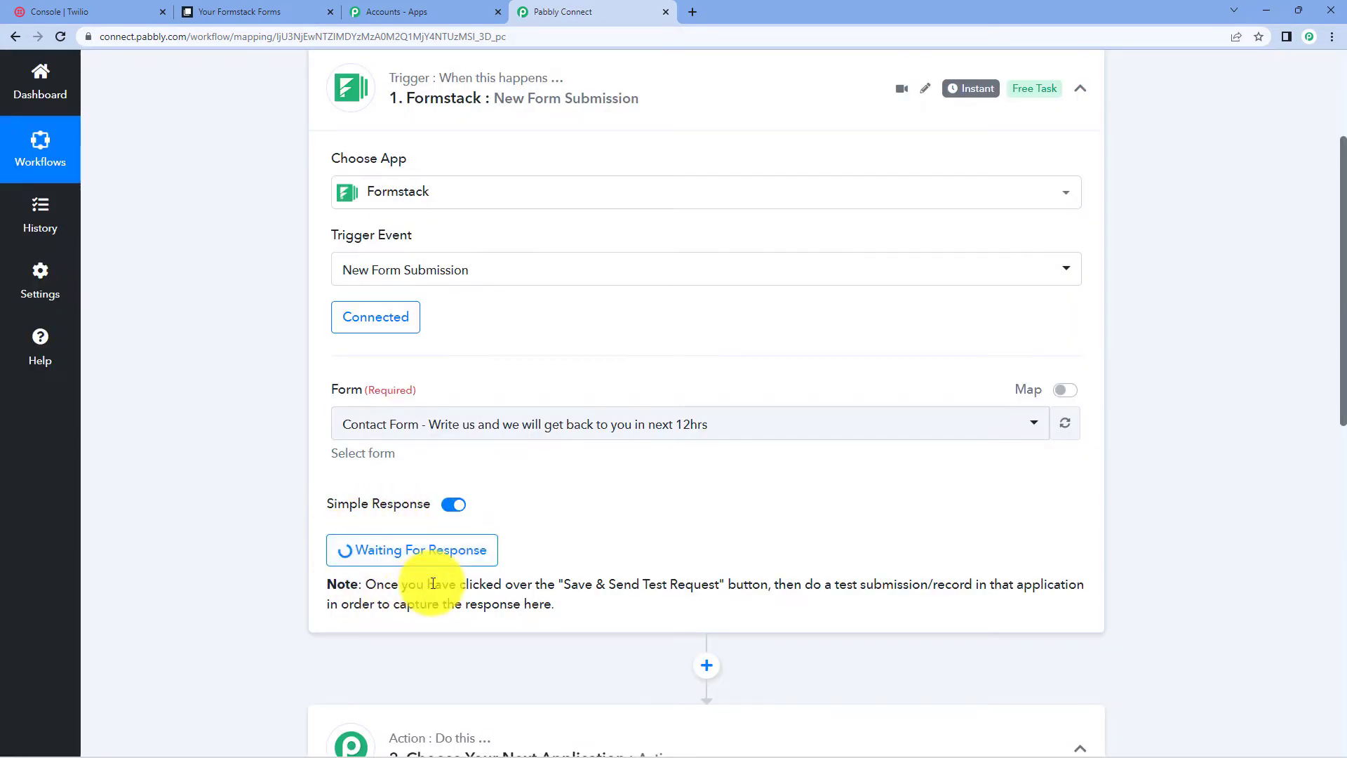
left_click_drag(804, 587, 891, 604)
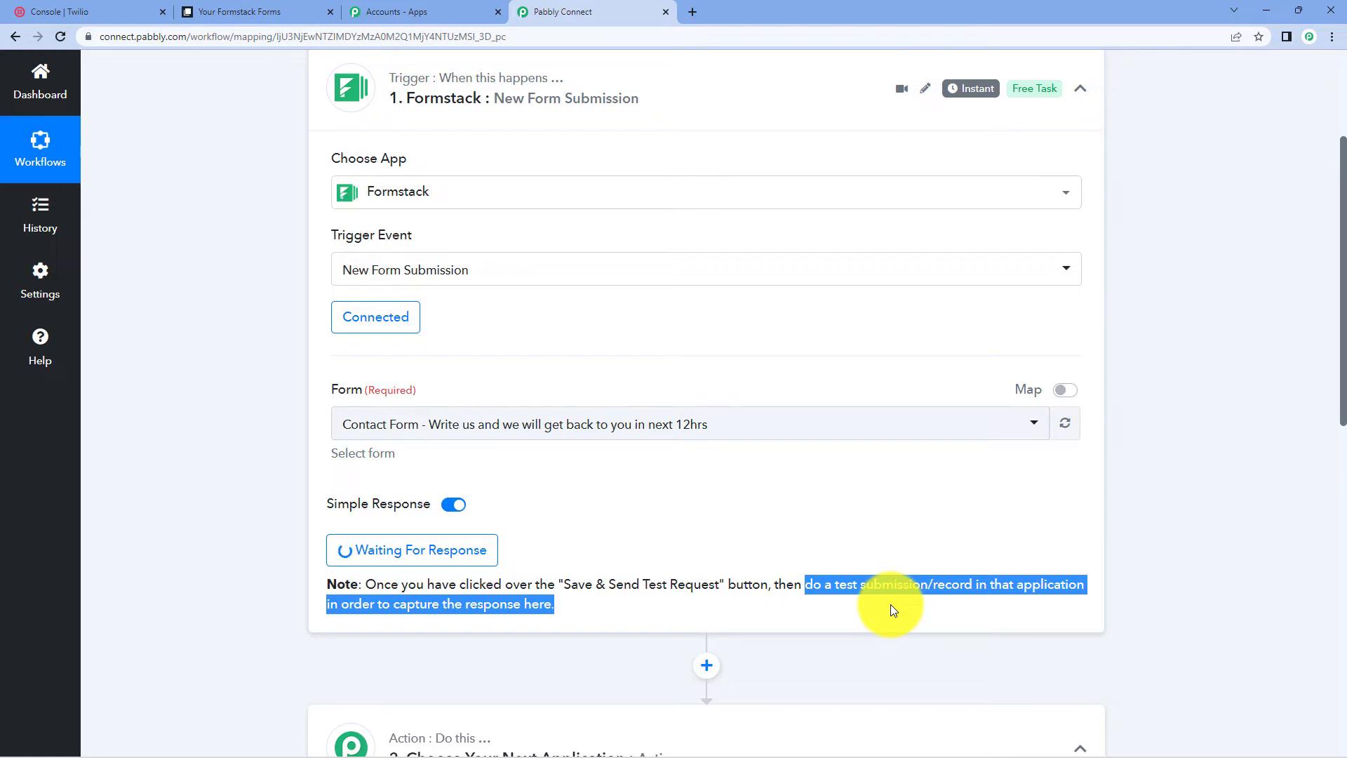
- Copy the public link of the 12-hour-reply Contact Form from its Share page
left_click(218, 8)
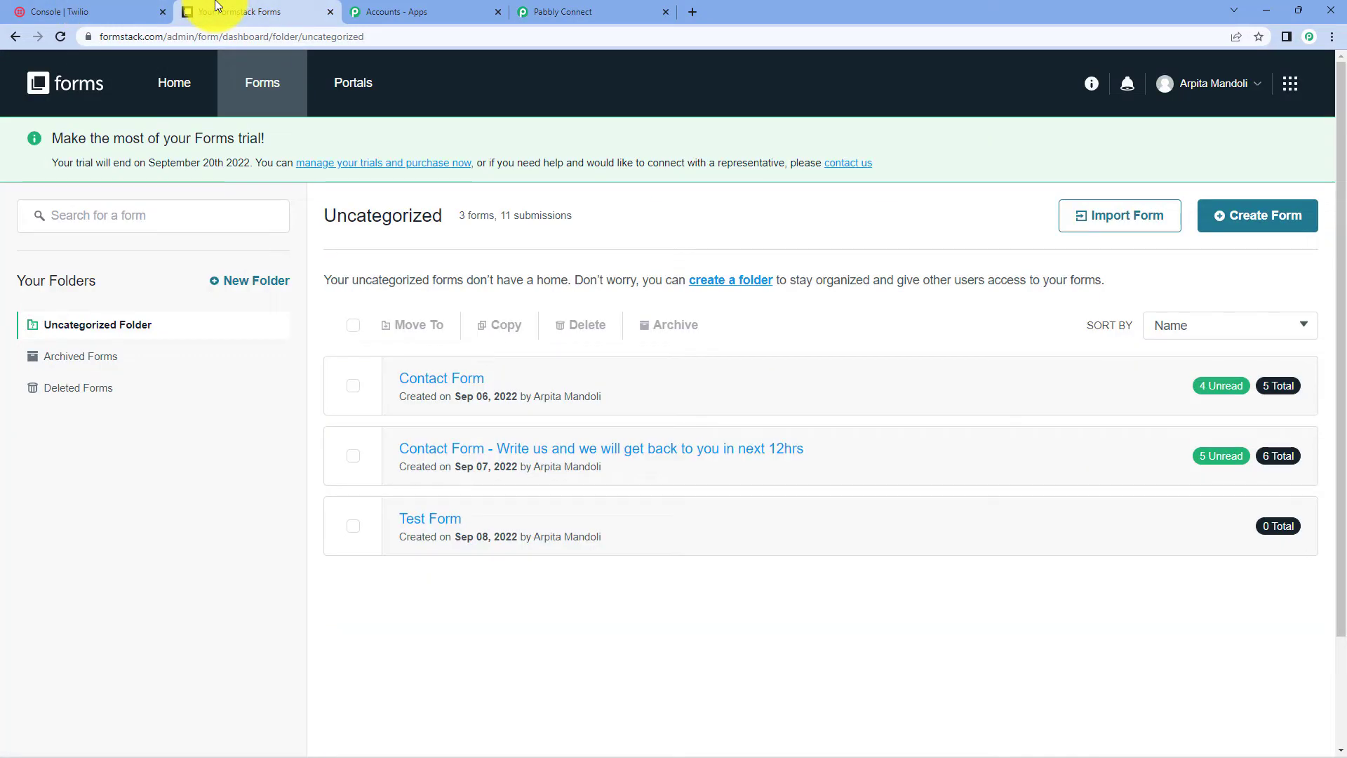
left_click(641, 451)
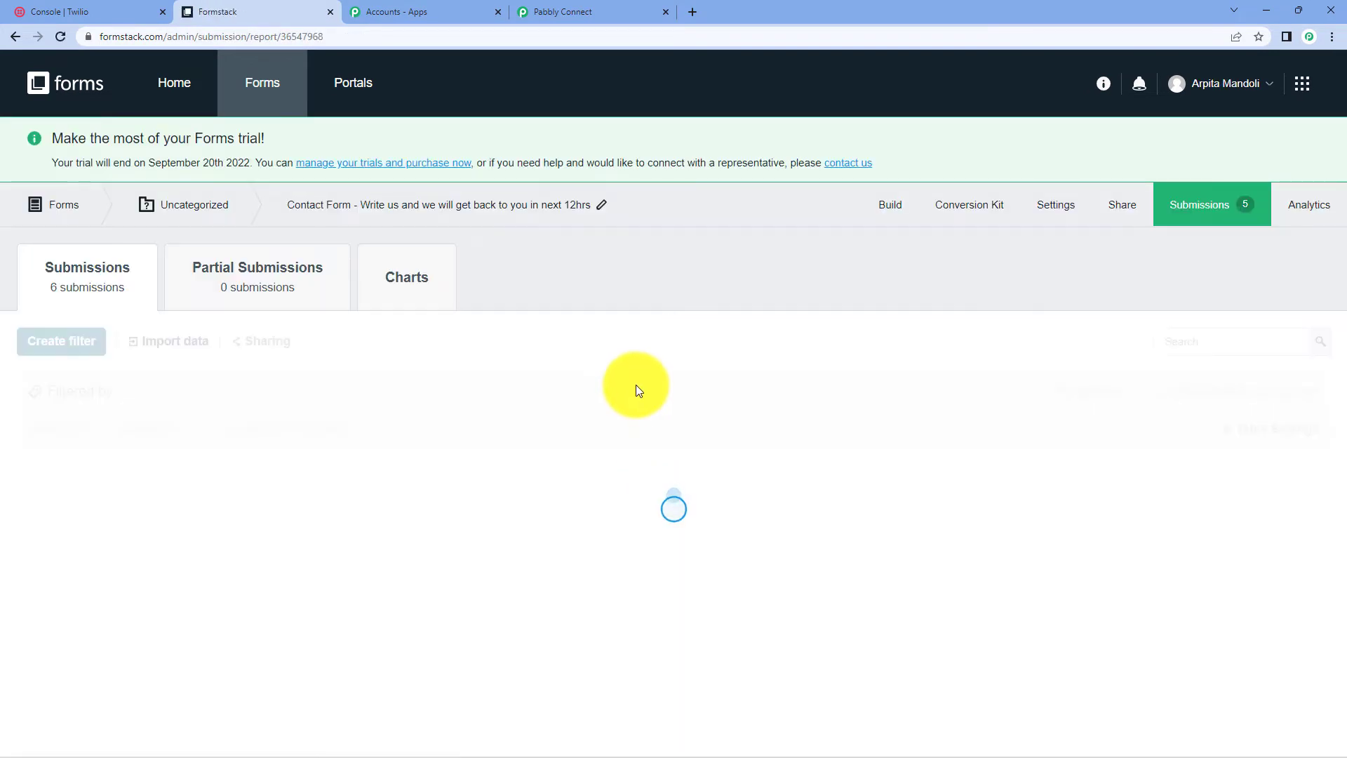
left_click(1104, 209)
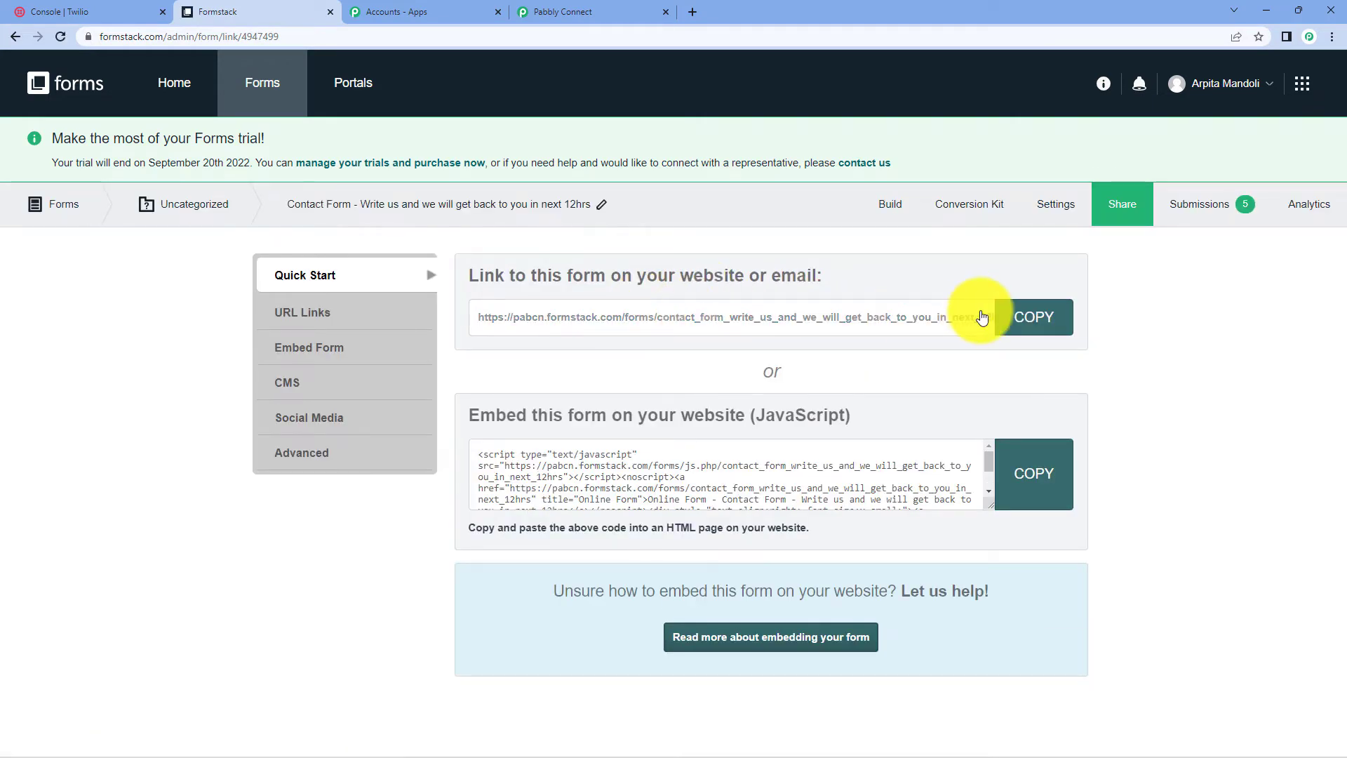
left_click(1033, 318)
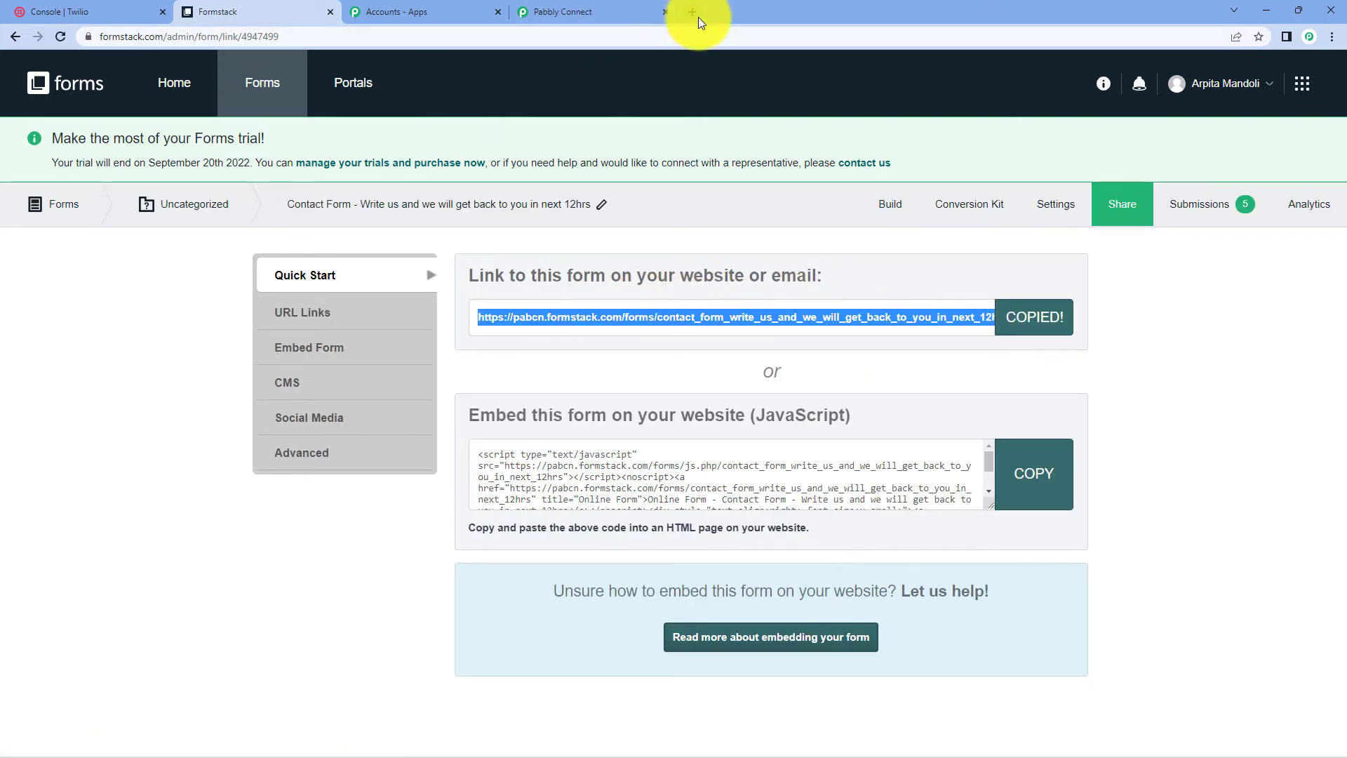
left_click(693, 12)
- Load the copied form link and fill in a test e-mail and sample first and last name
key("ctrl+v")
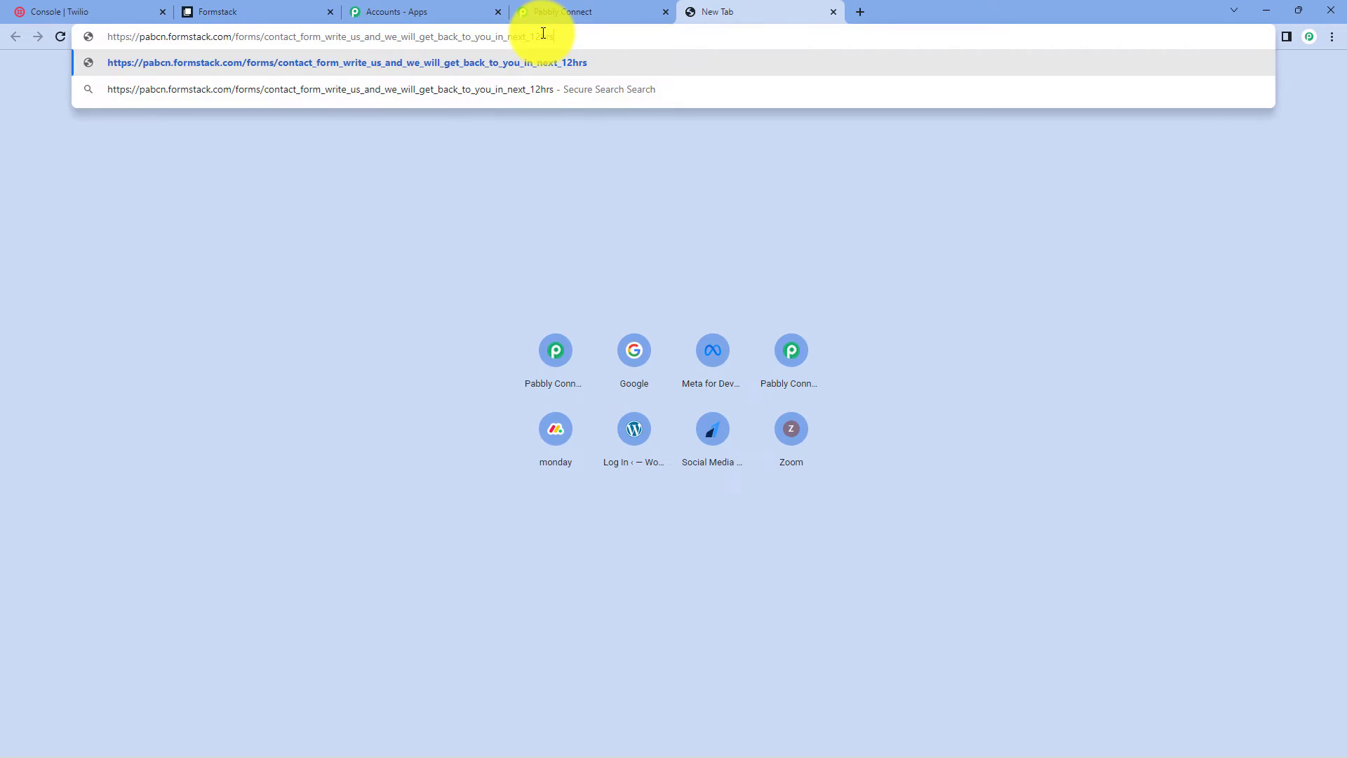
key("Return")
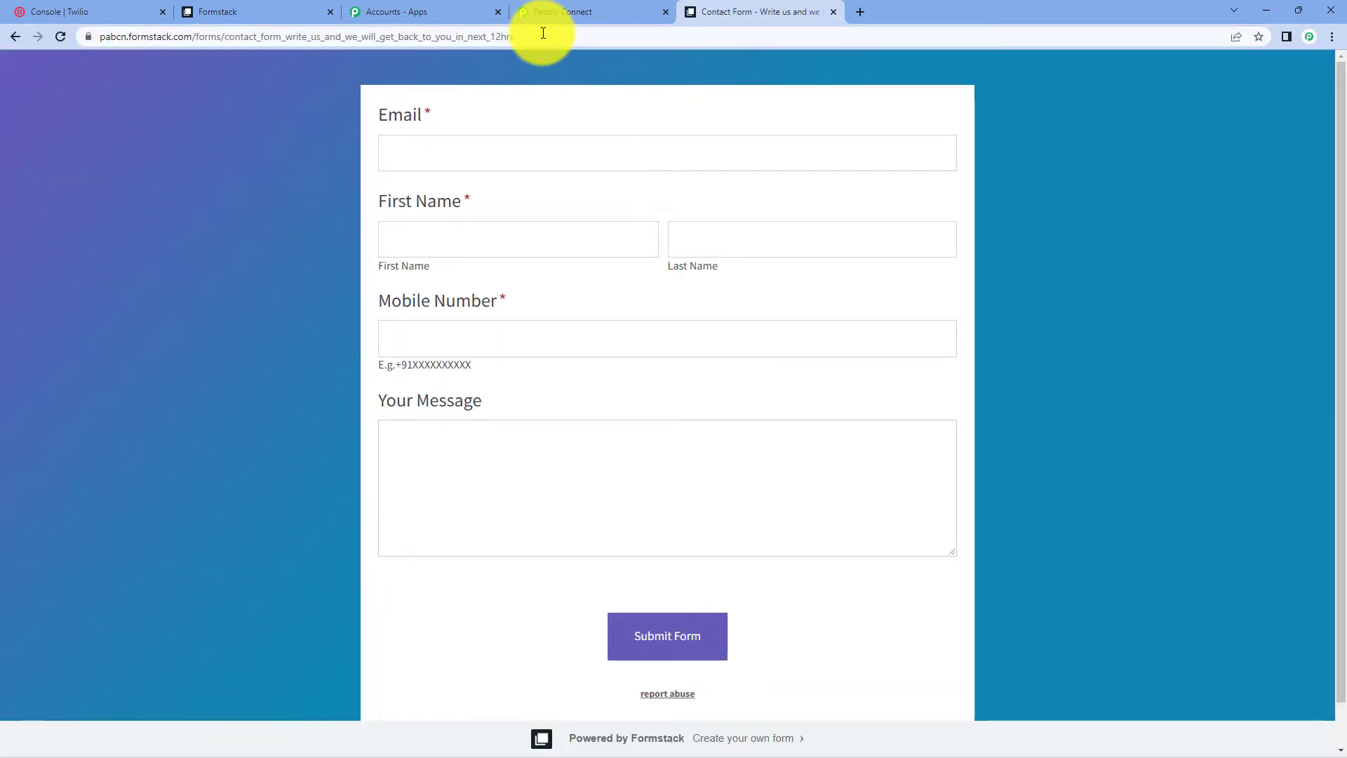
left_click(483, 149)
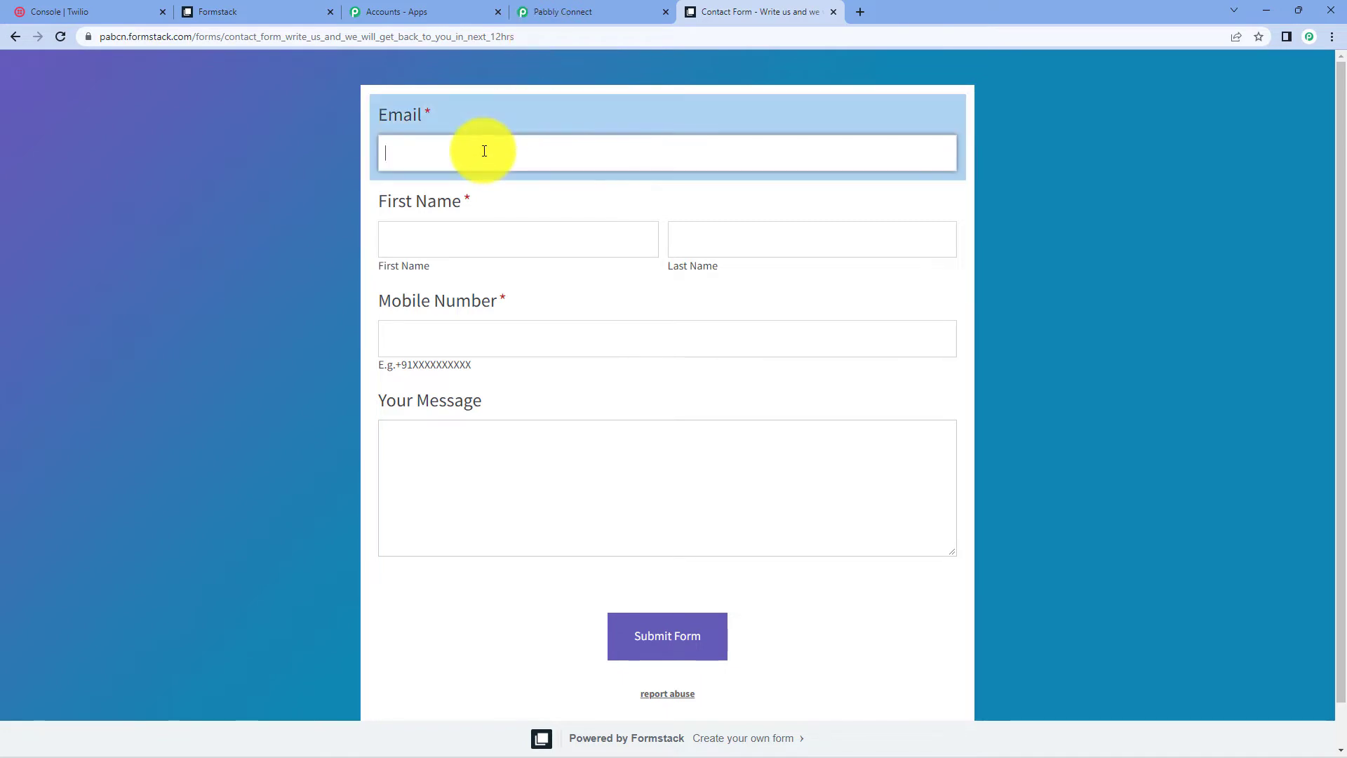
type("dummy")
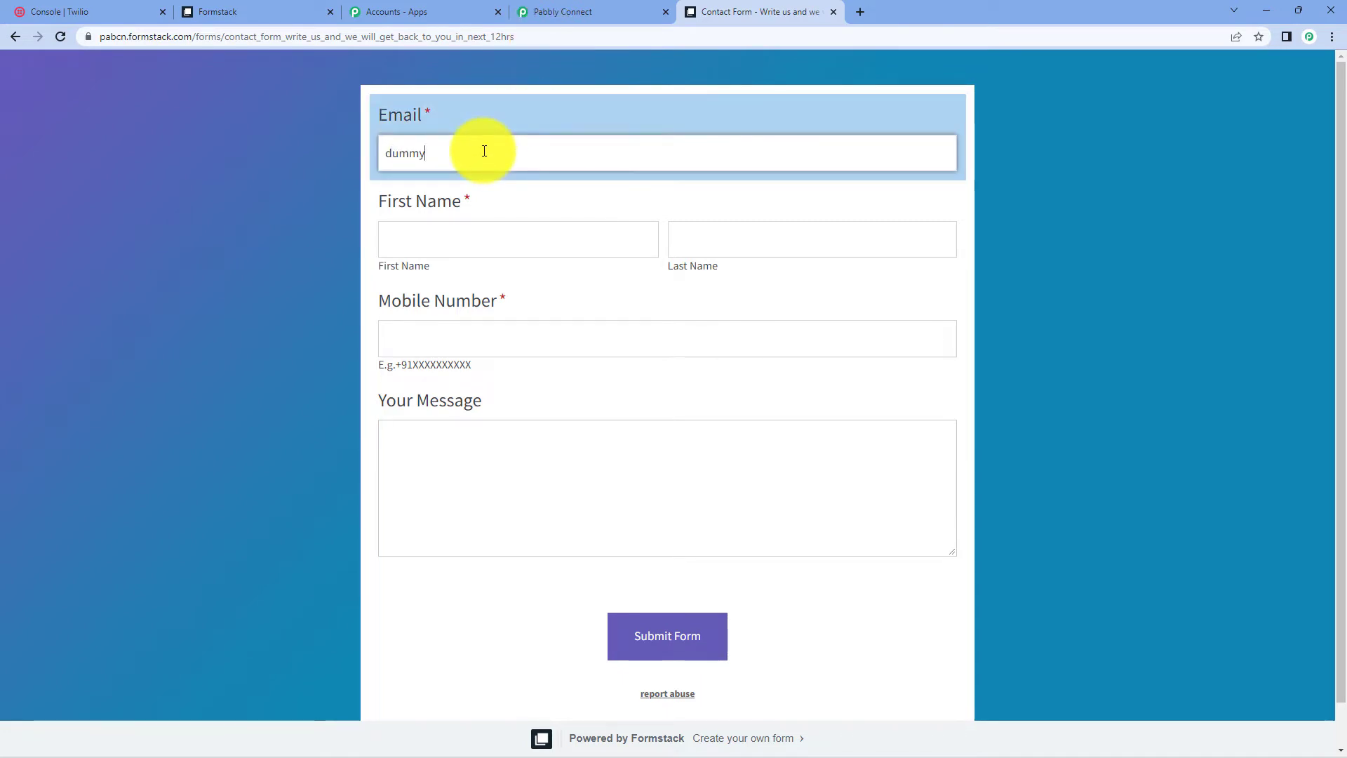
type("@gmail.com")
left_click(482, 231)
type("Dummy")
left_click(744, 242)
type("User")
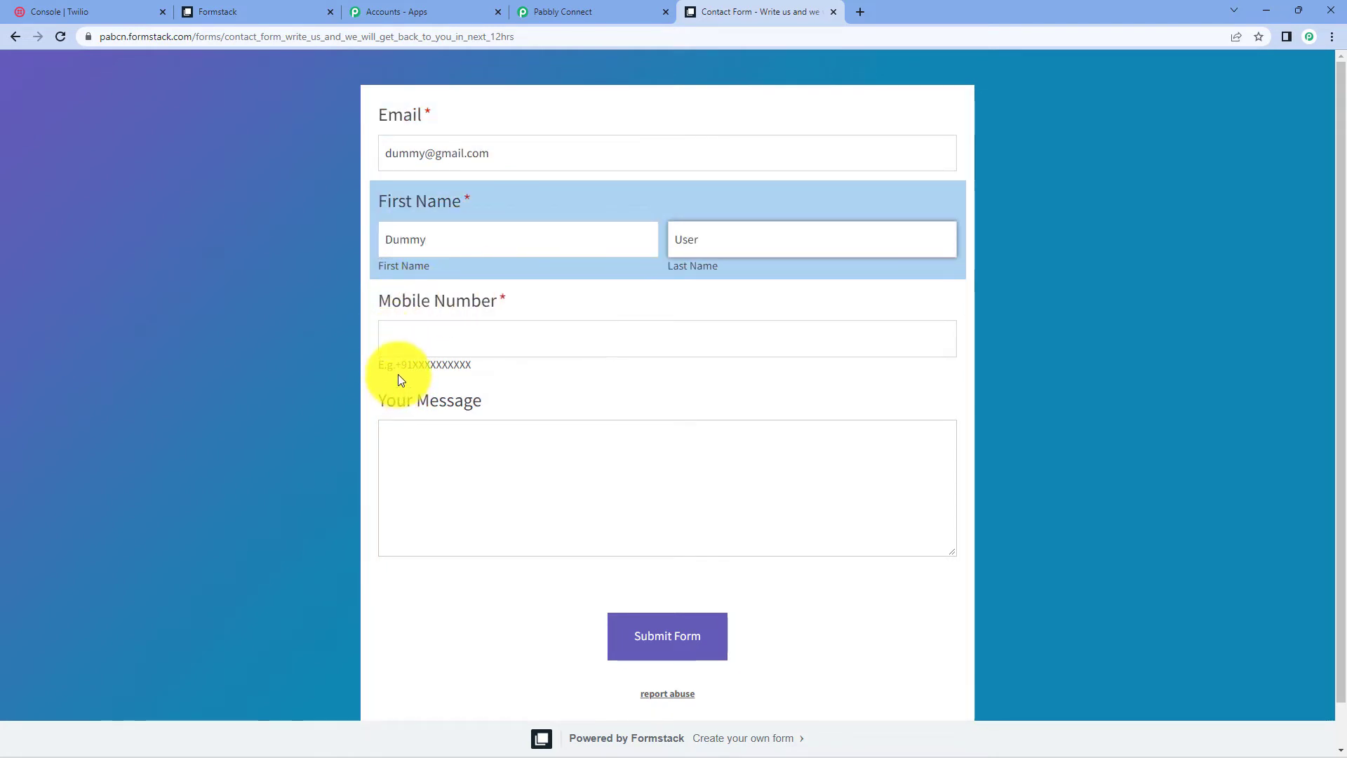
- Enter a mobile number with the +91 country code and submit the form
left_click(376, 363)
left_click_drag(376, 364, 520, 381)
left_click(376, 363)
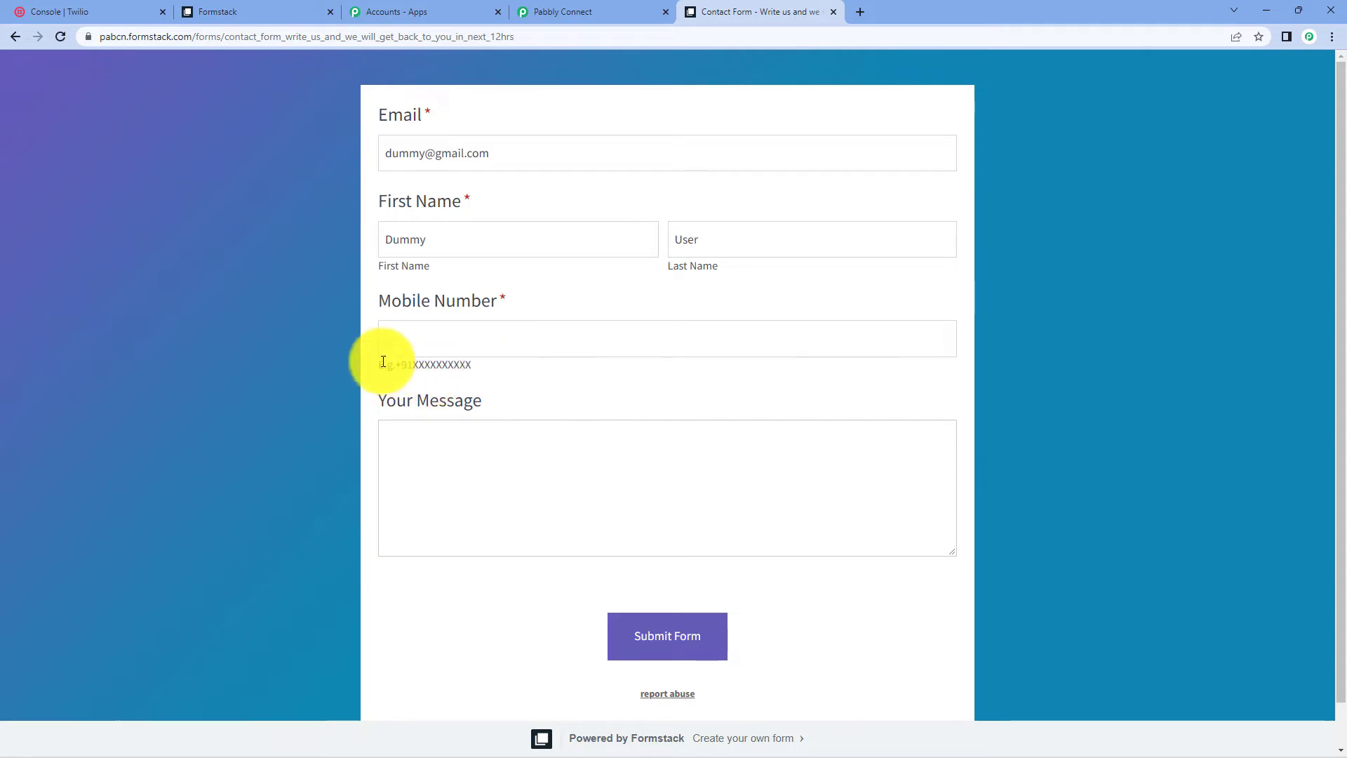
left_click_drag(395, 364, 415, 369)
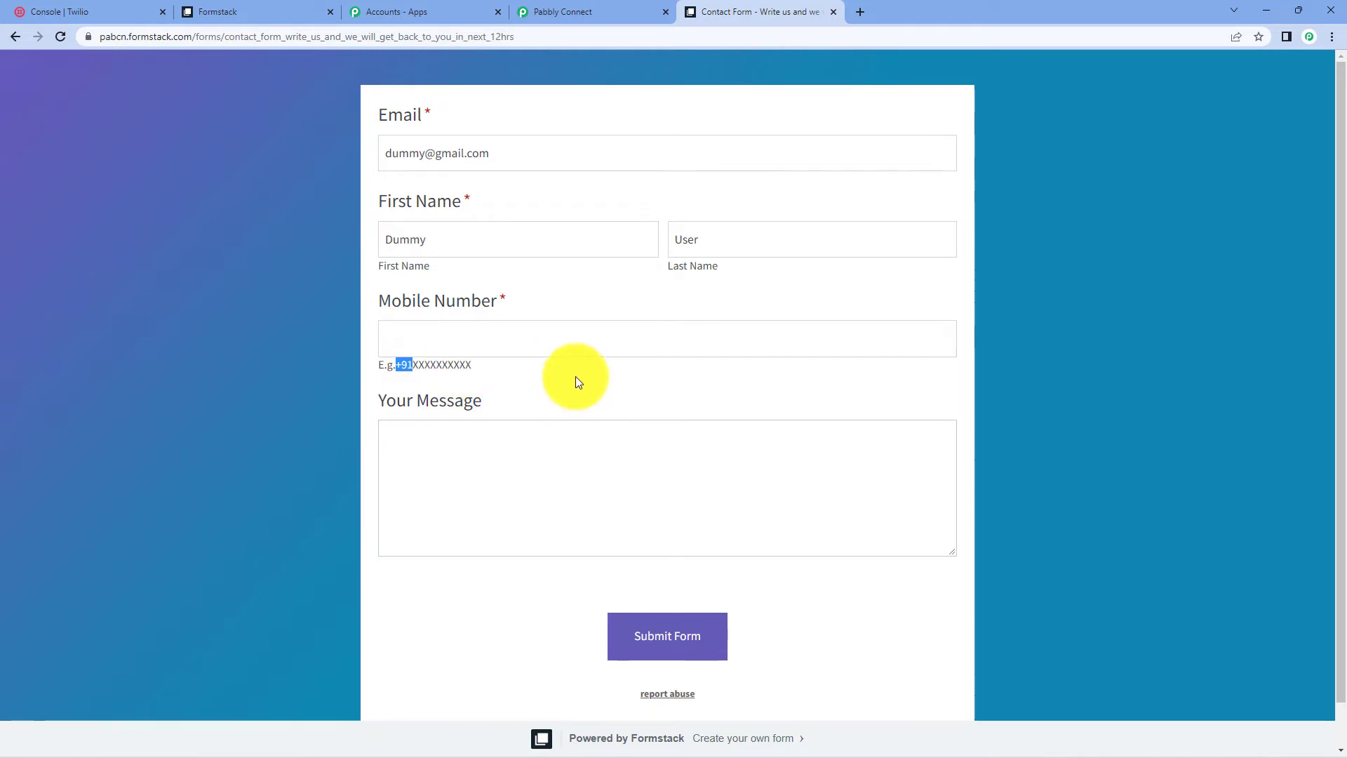
left_click(531, 348)
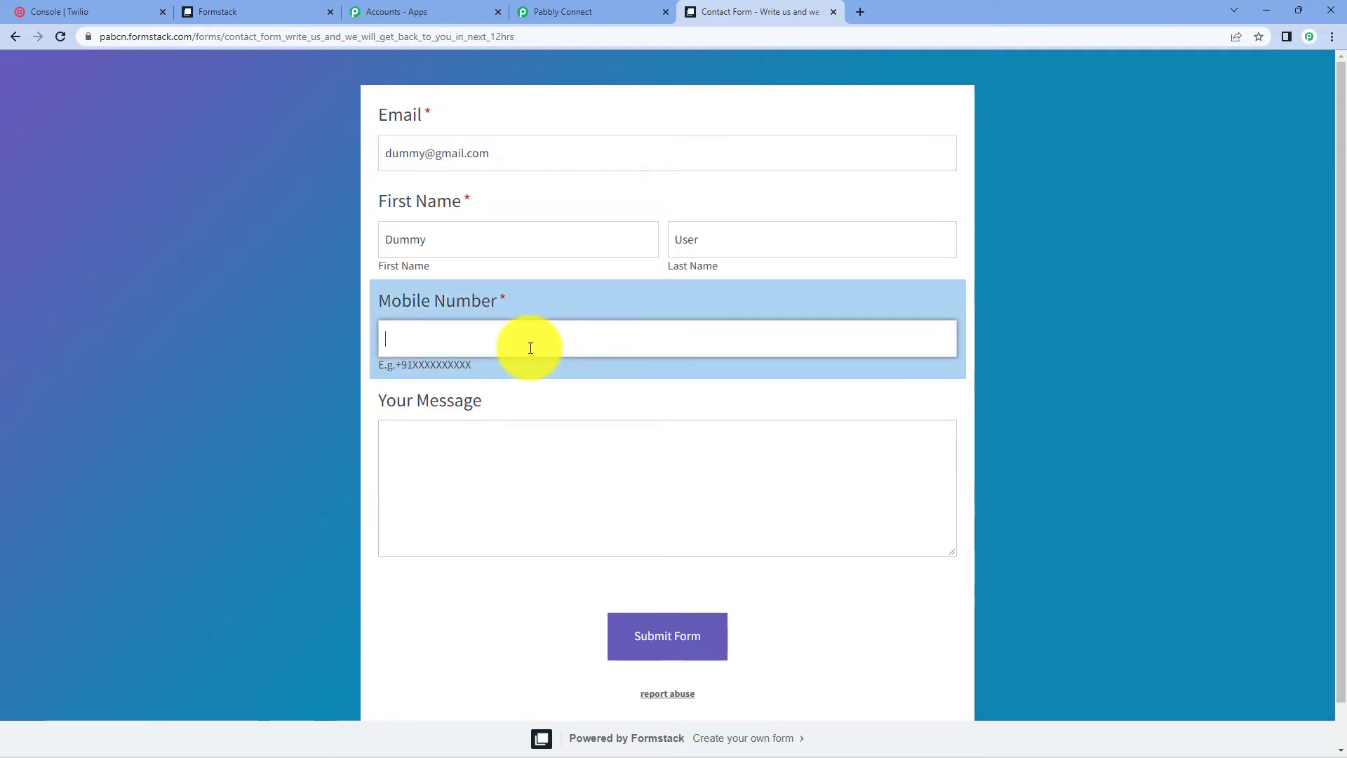
type("+9176")
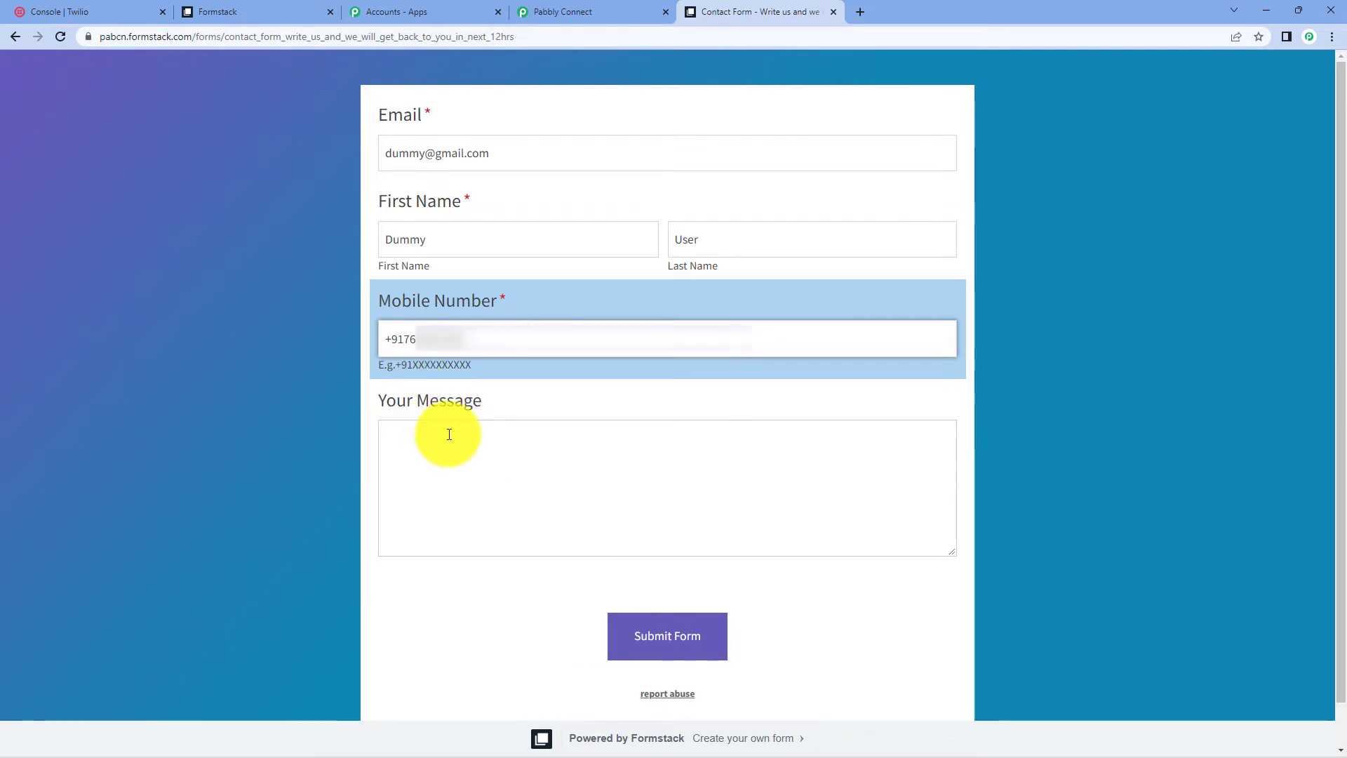
left_click(656, 644)
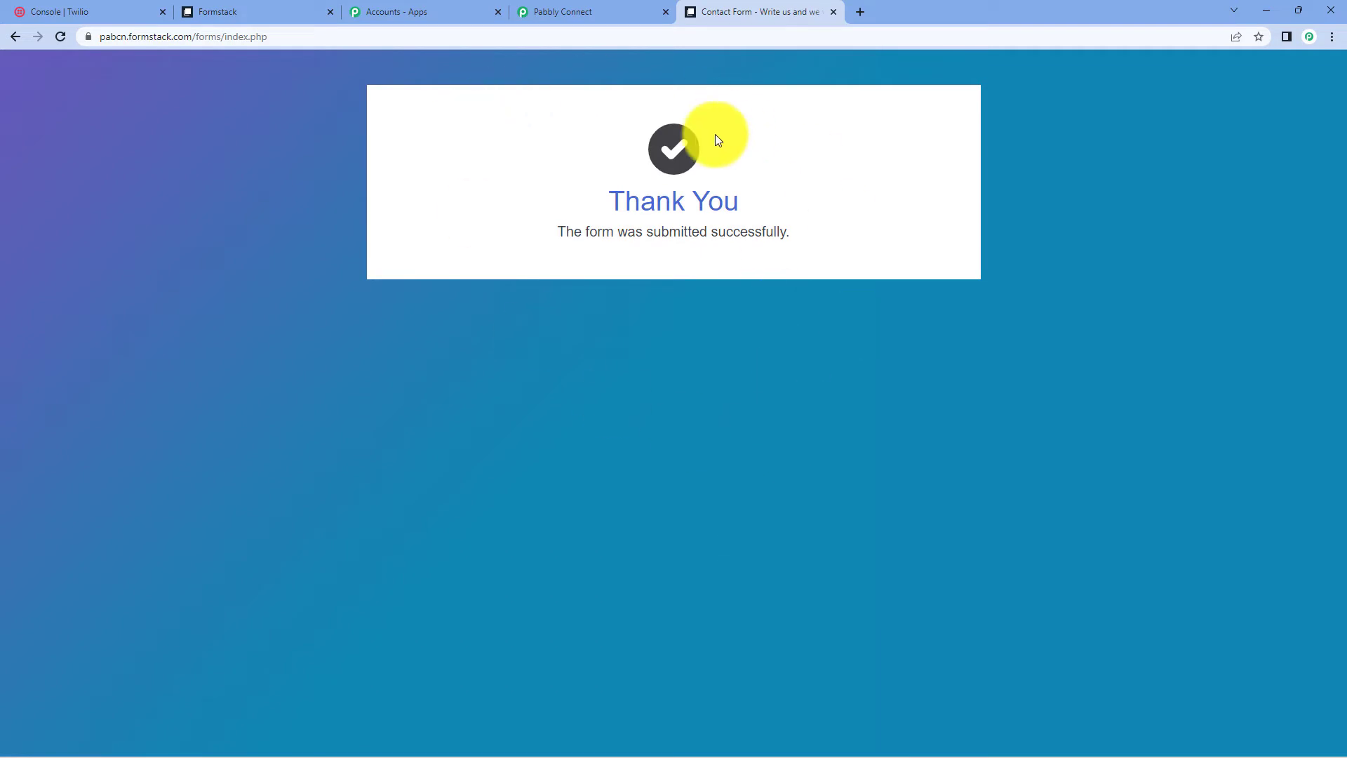
- Back in Pabbly Connect, review the captured e-mail and name fields under Response Received
left_click(554, 11)
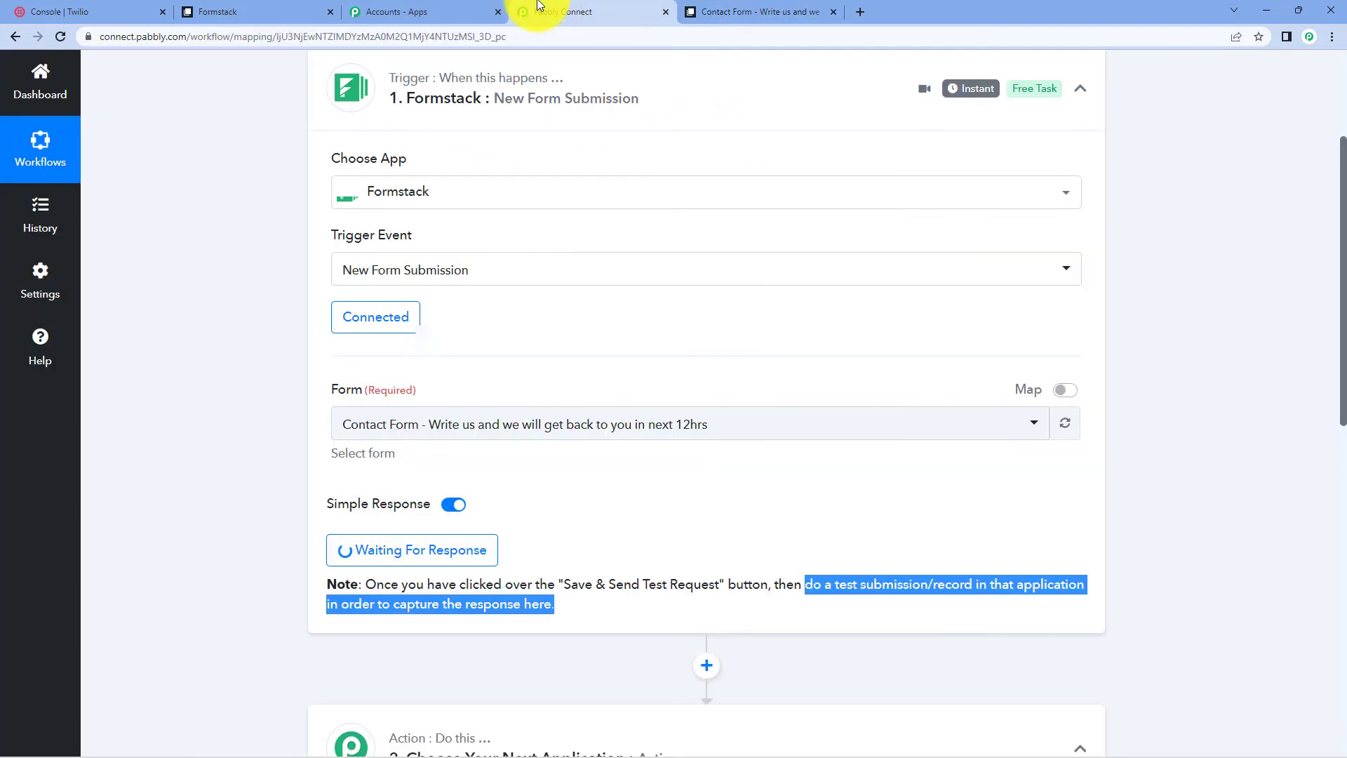
scroll(991, 541, "down", 5)
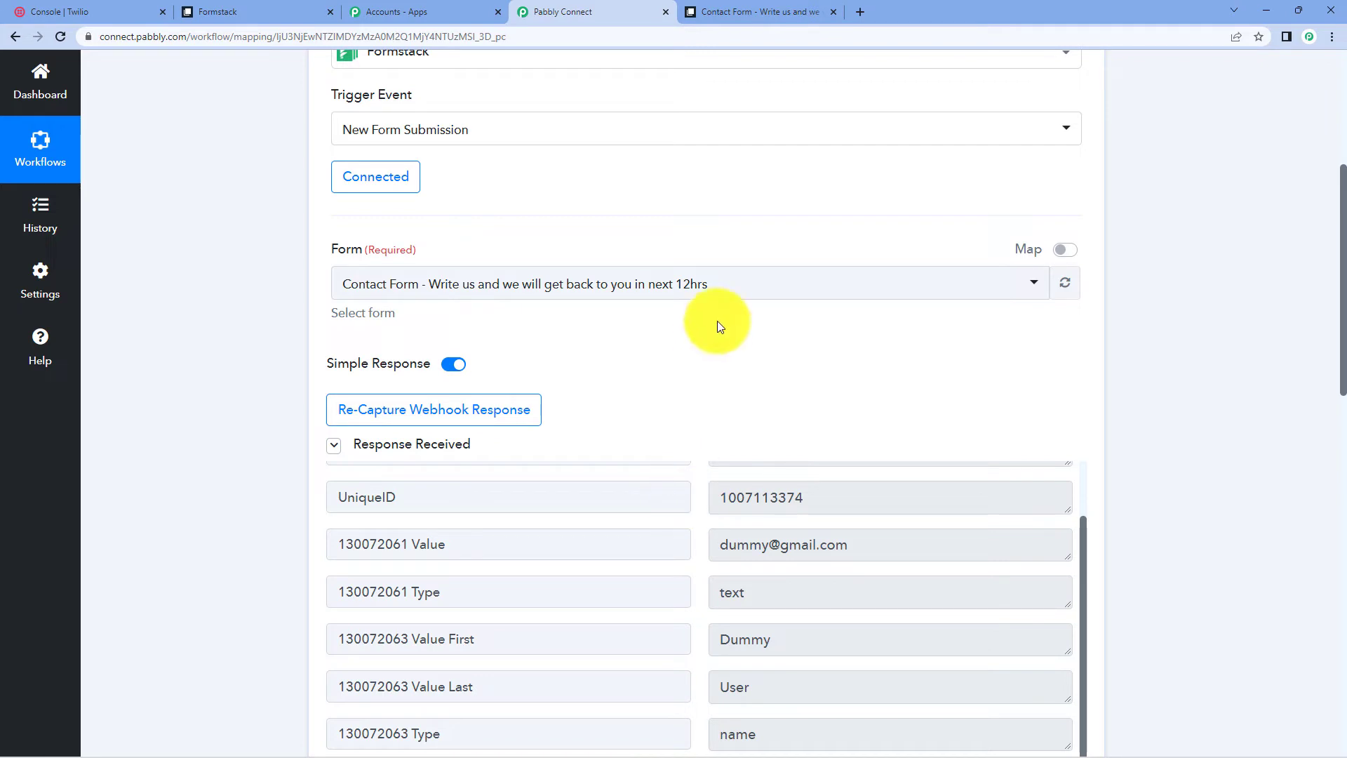
scroll(1190, 308, "down", 10)
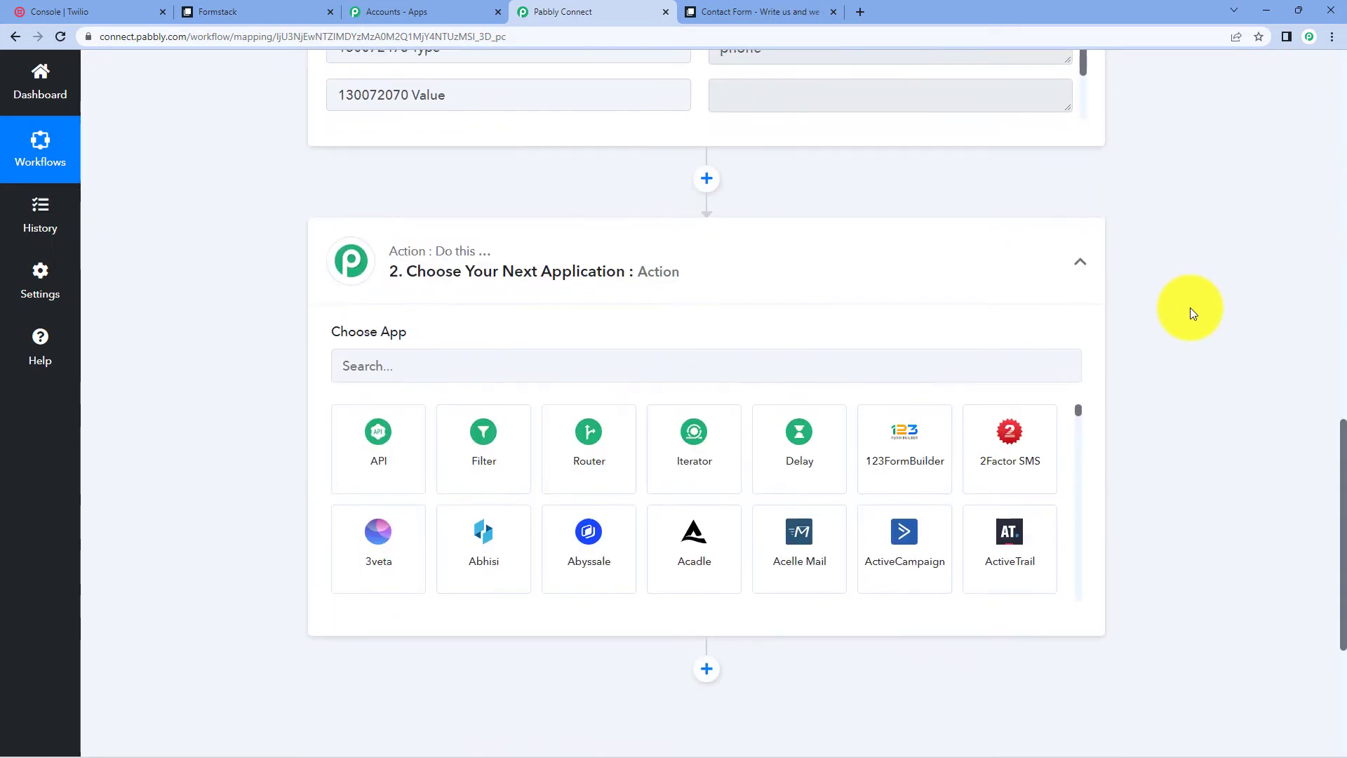
scroll(1186, 302, "up", 1)
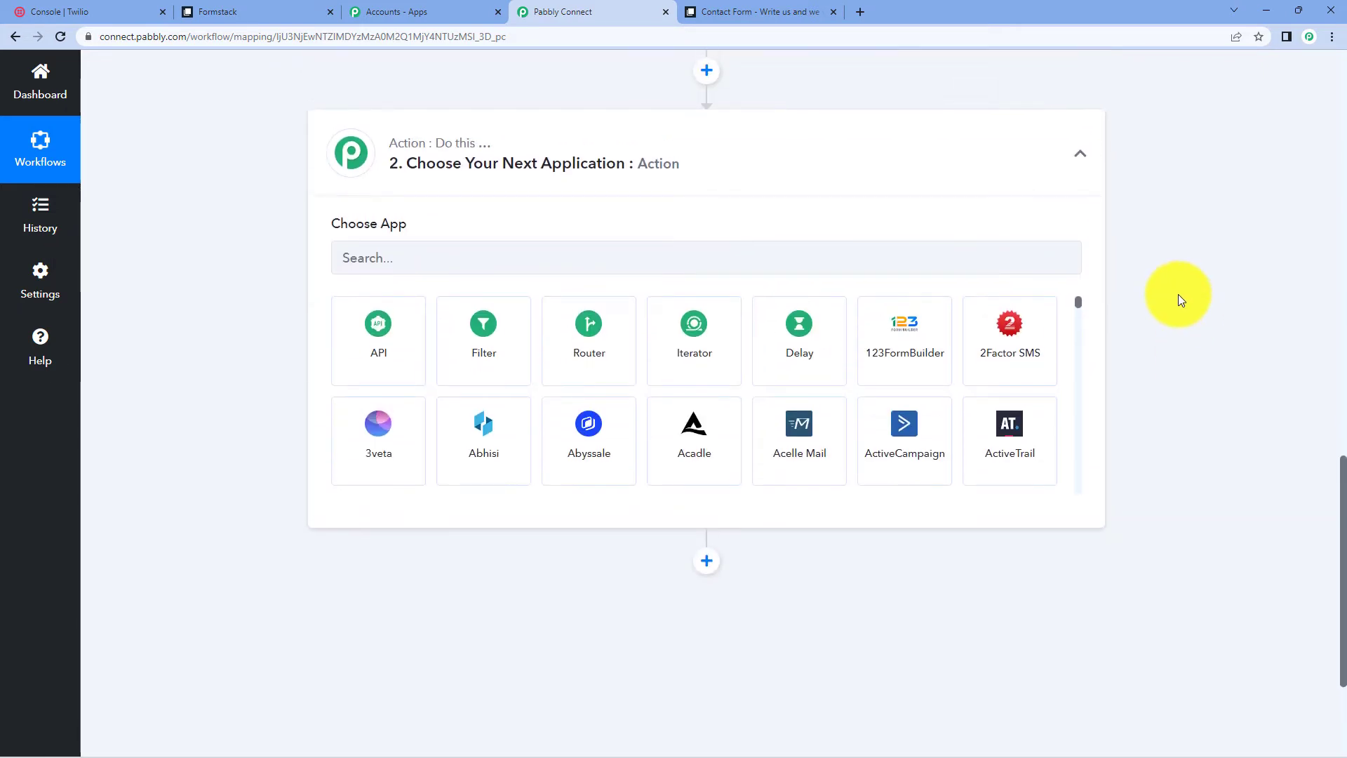
- Set the action app to Twilio with the Send SMS Message event and begin connecting an account
left_click(522, 263)
type("twili")
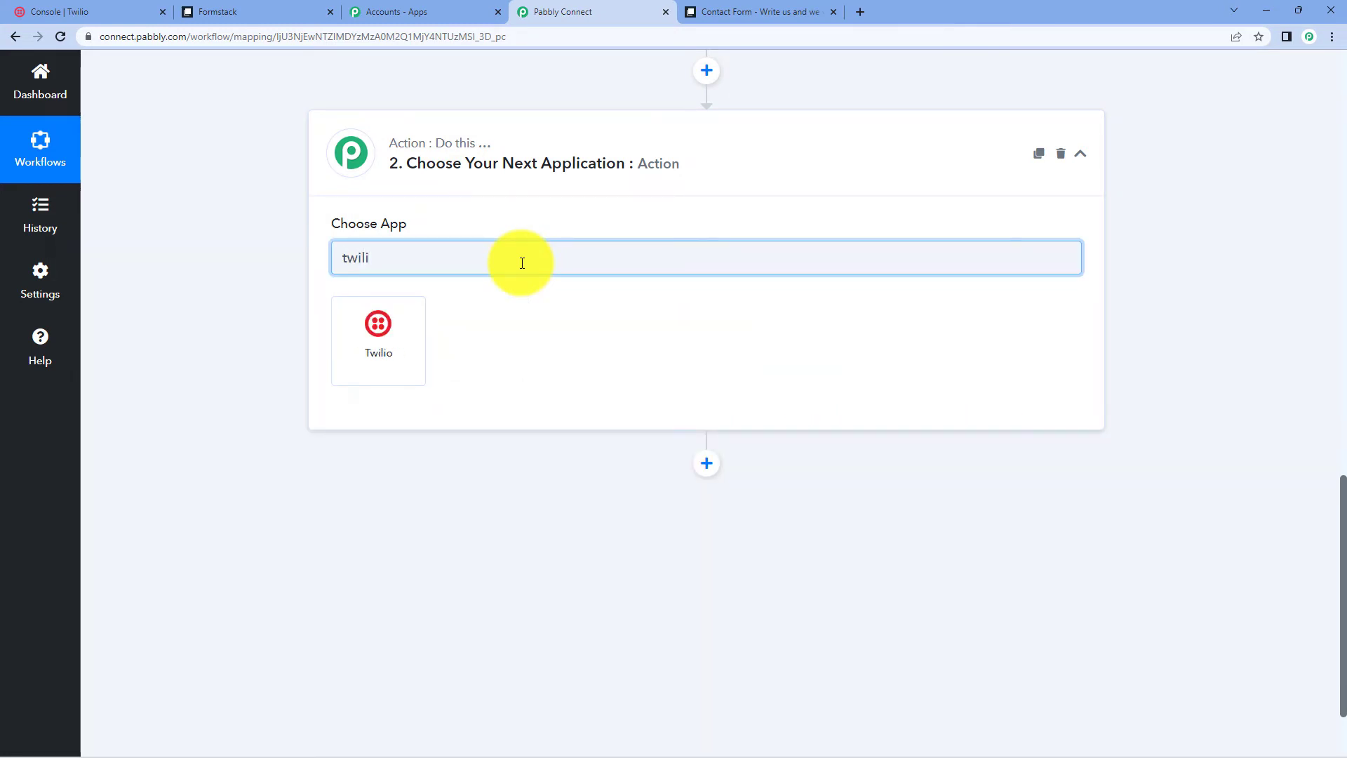
left_click(373, 327)
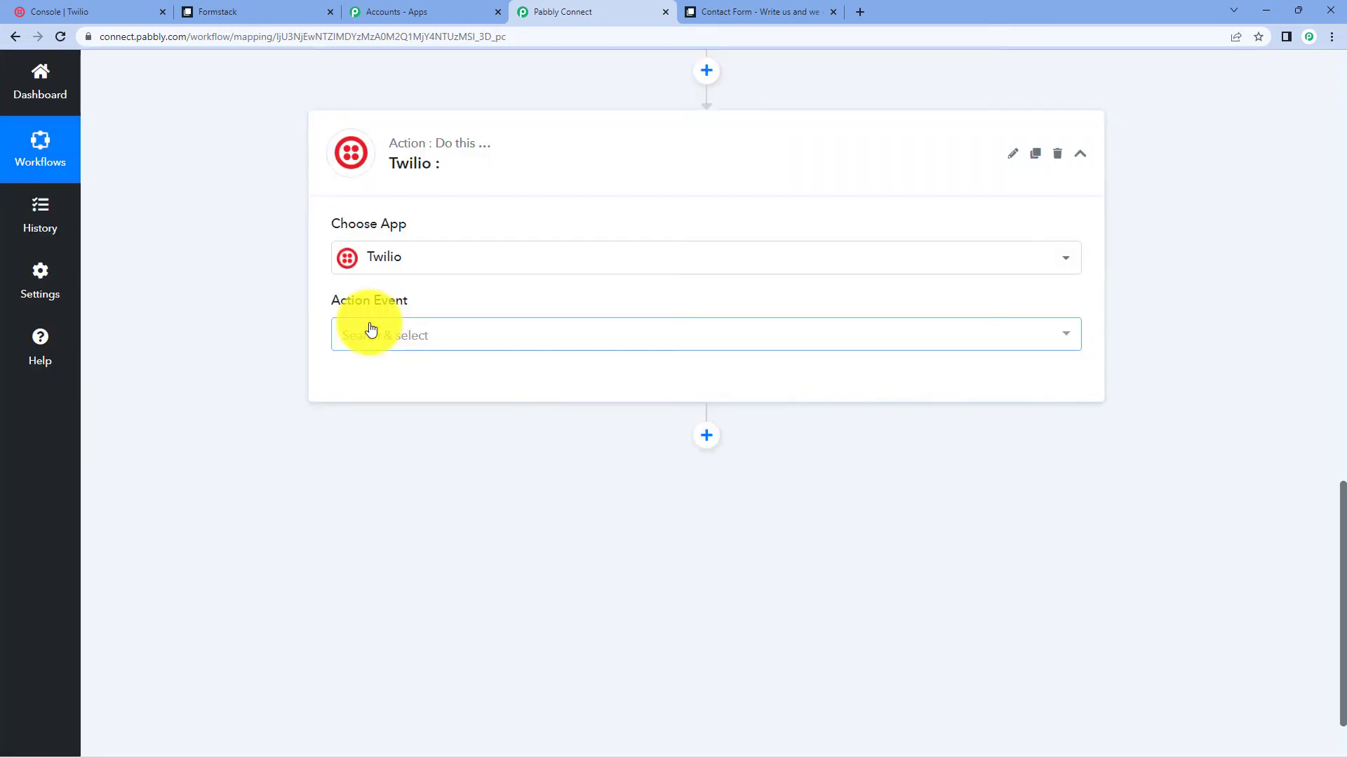
left_click(379, 336)
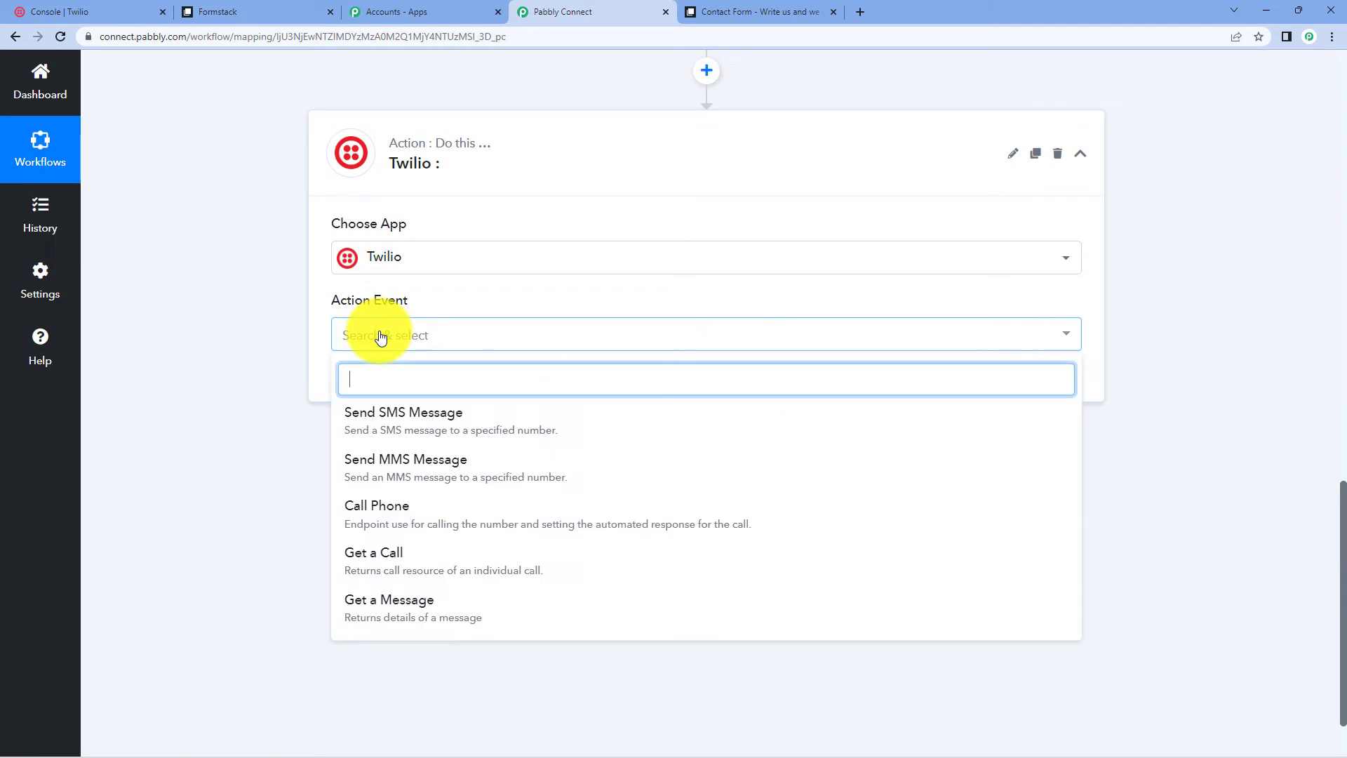
left_click(383, 416)
left_click(374, 395)
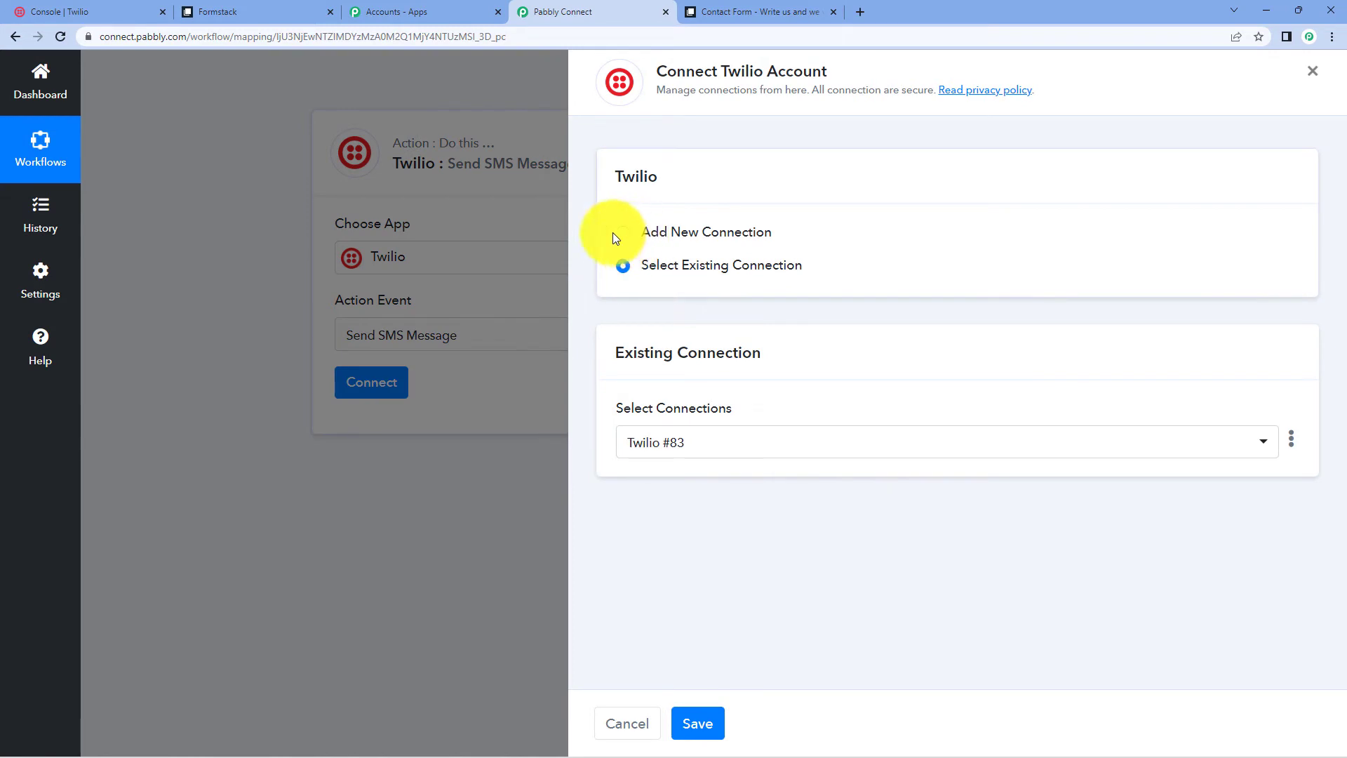
- Start a new Twilio connection and copy the Account SID from the Twilio console
left_click(613, 234)
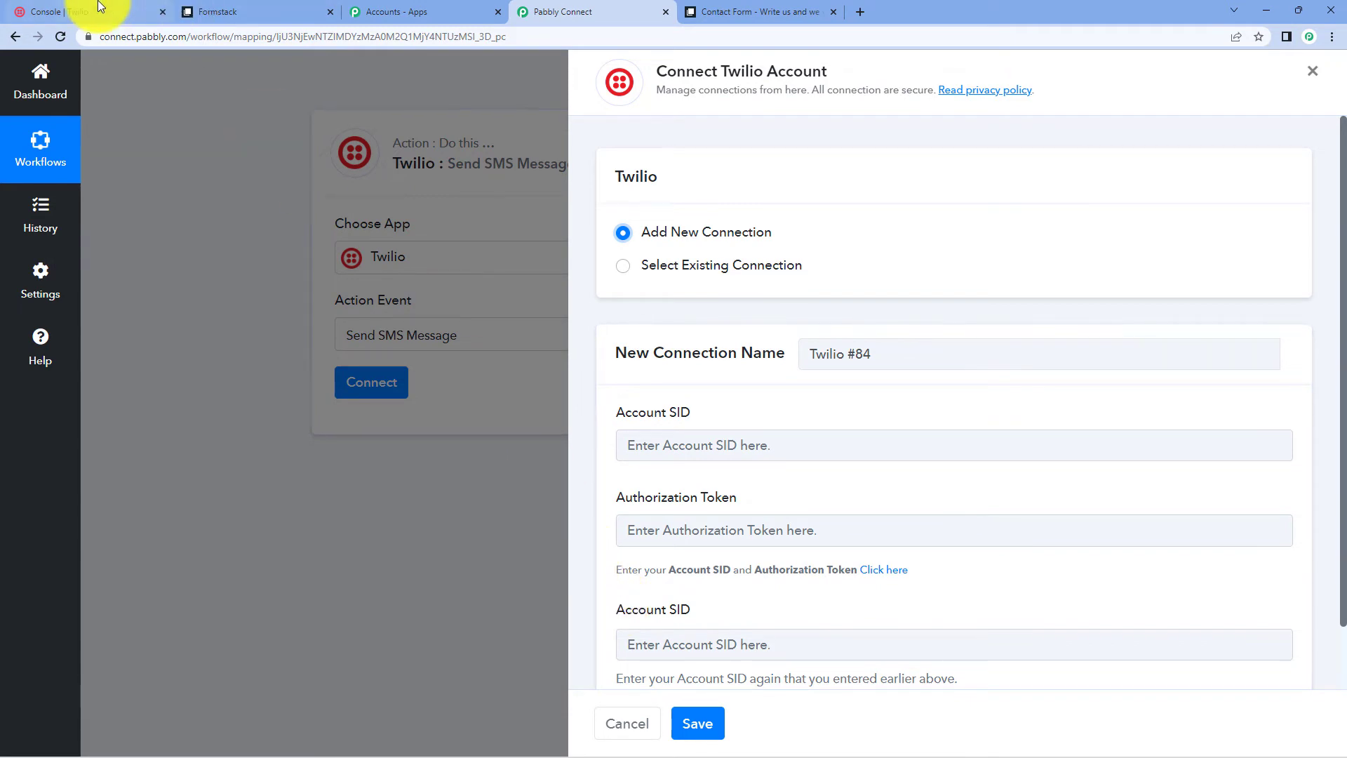
left_click(99, 9)
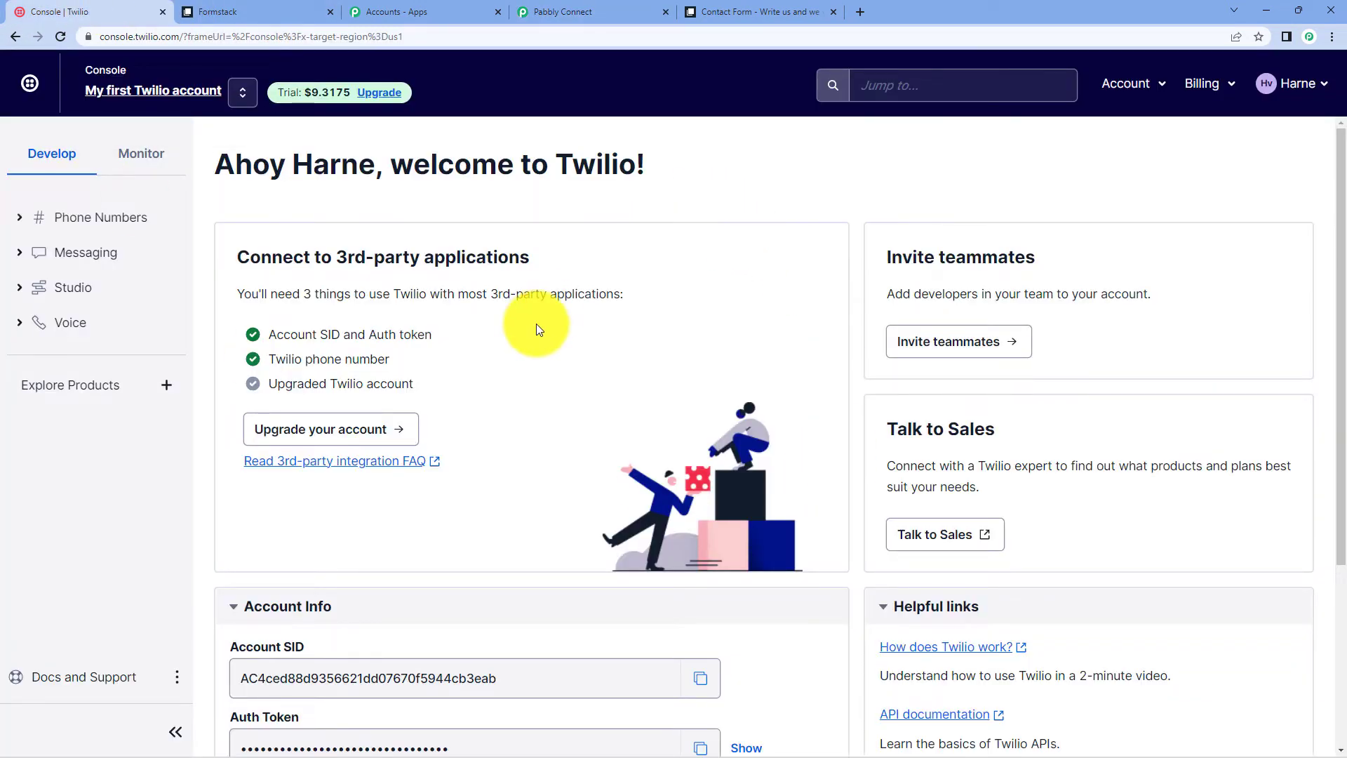
scroll(536, 327, "down", 4)
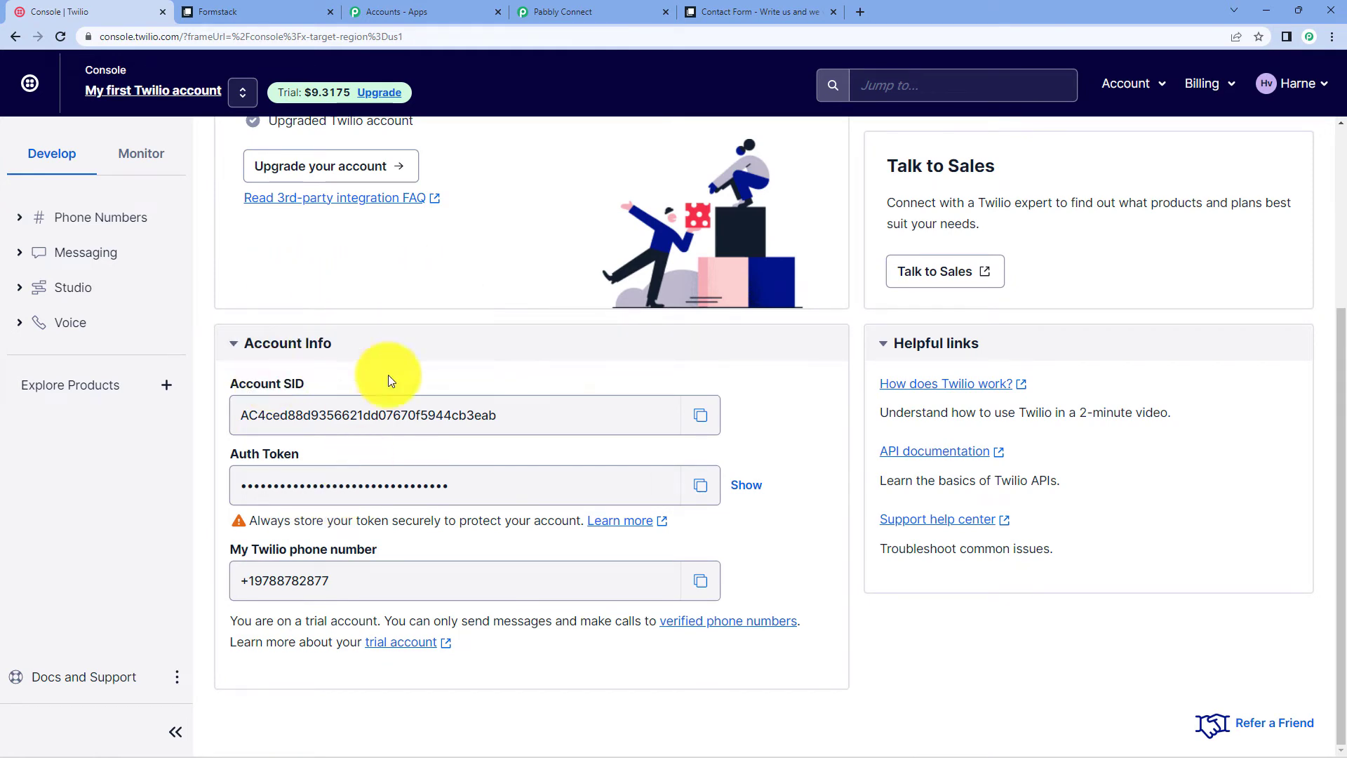
left_click(701, 414)
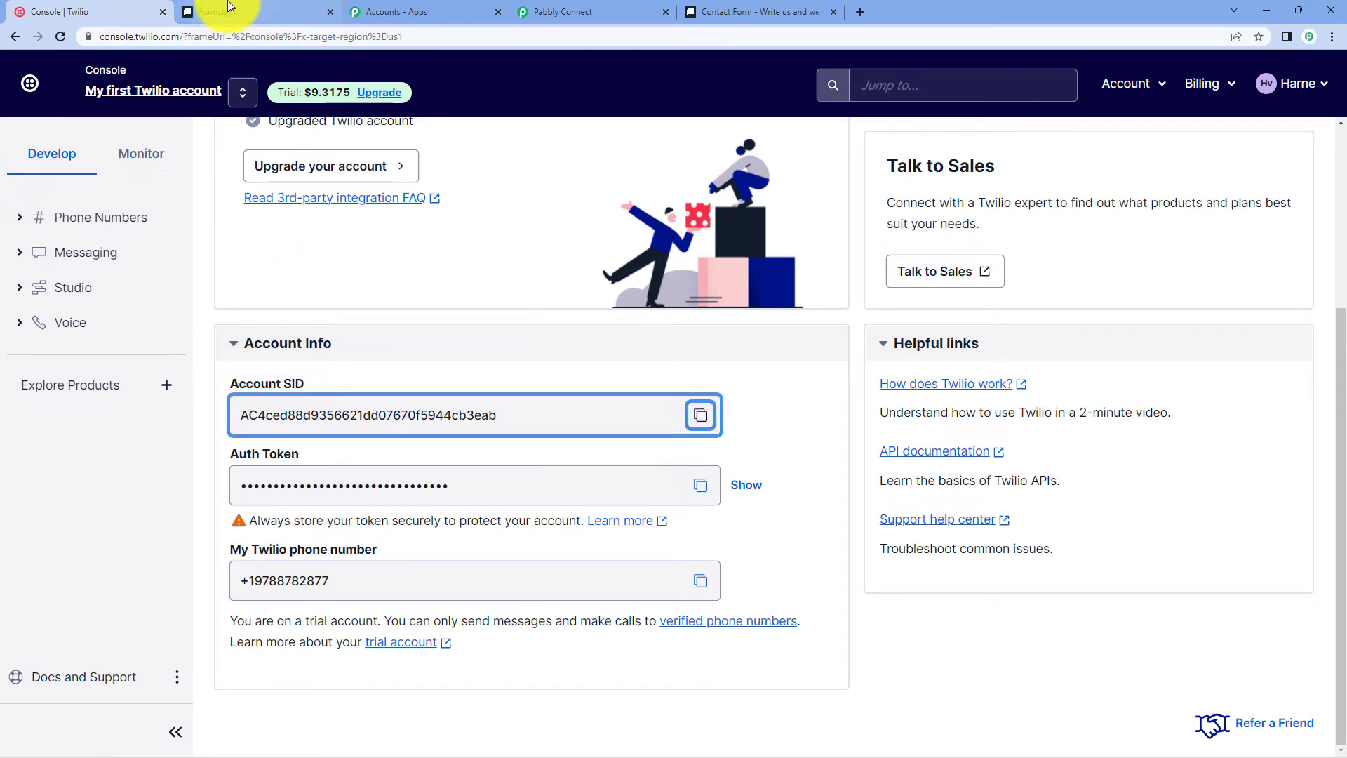
left_click(309, 11)
left_click(351, 9)
left_click(548, 10)
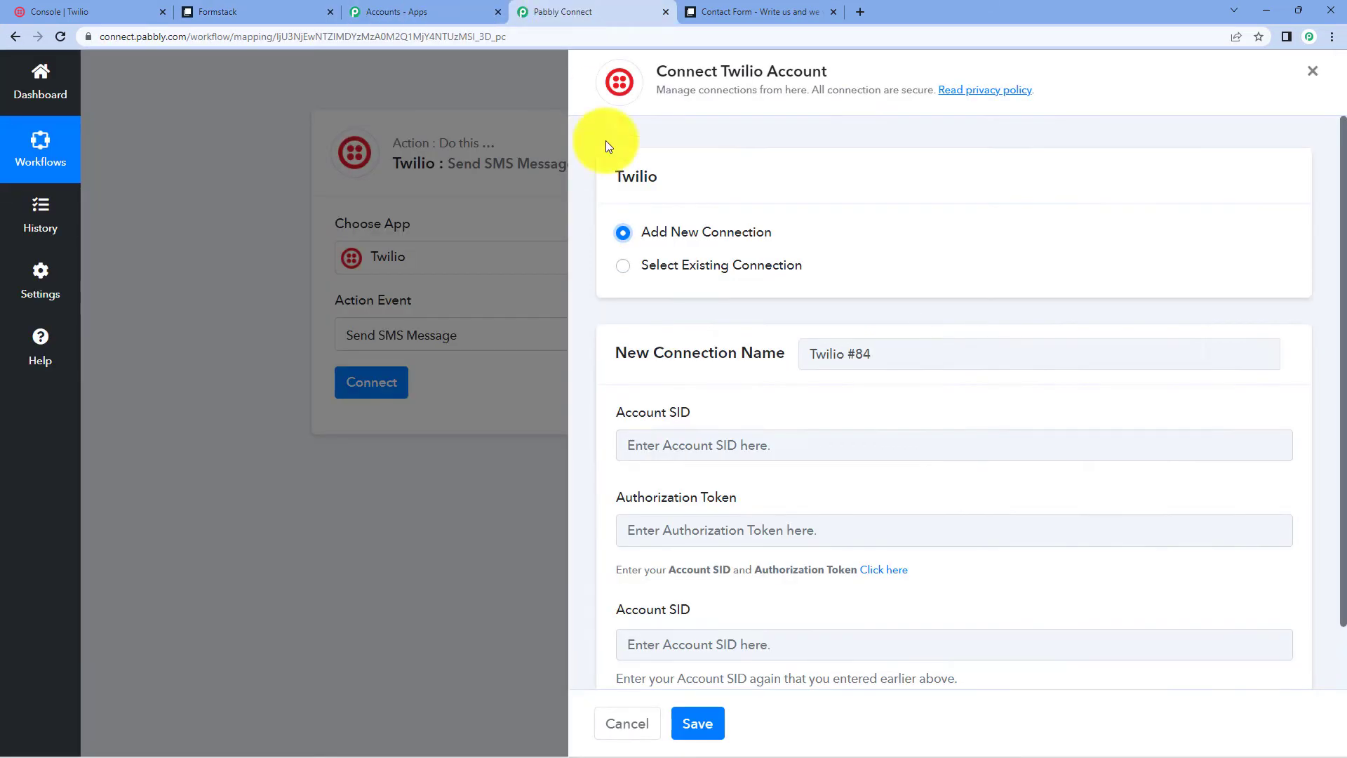
- Paste the Account SID into both Account SID fields of the connection form
right_click(713, 440)
left_click(738, 552)
scroll(733, 558, "down", 1)
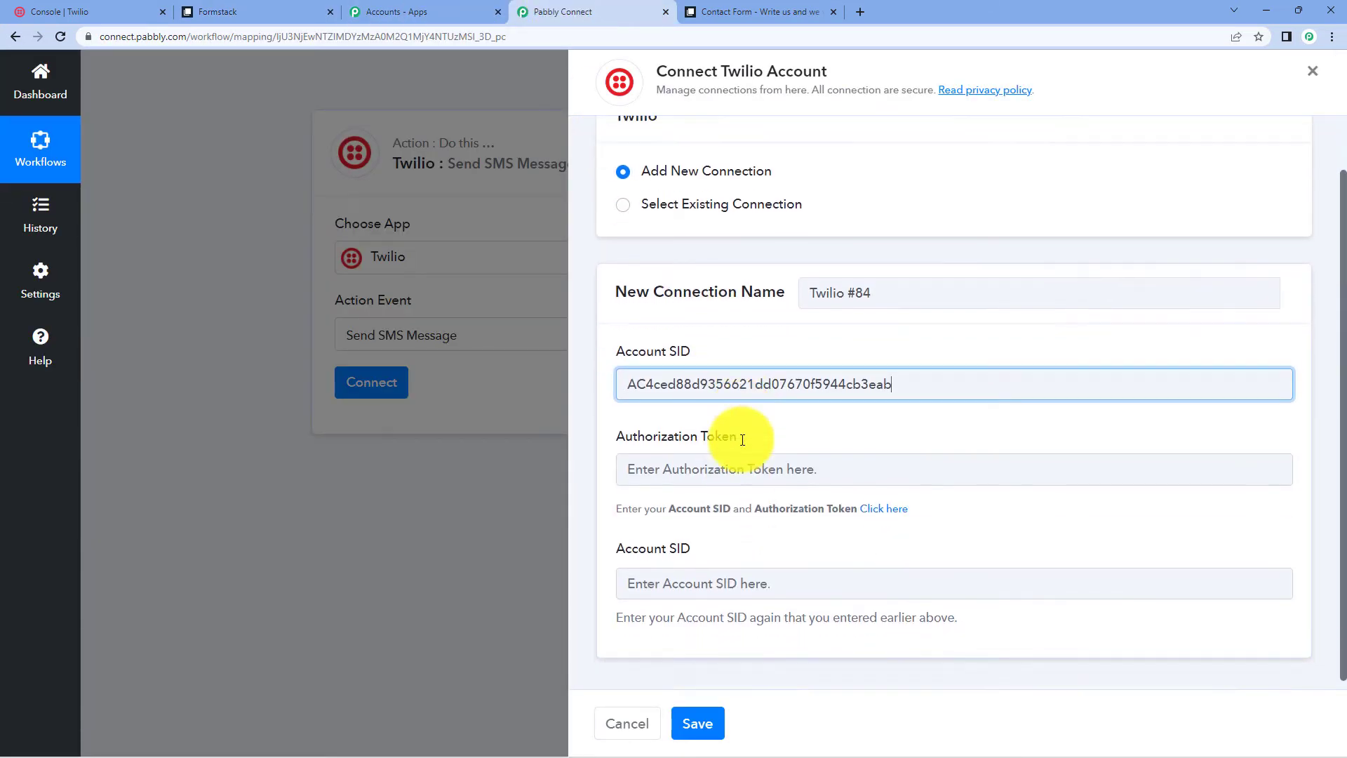
left_click(726, 566)
right_click(733, 567)
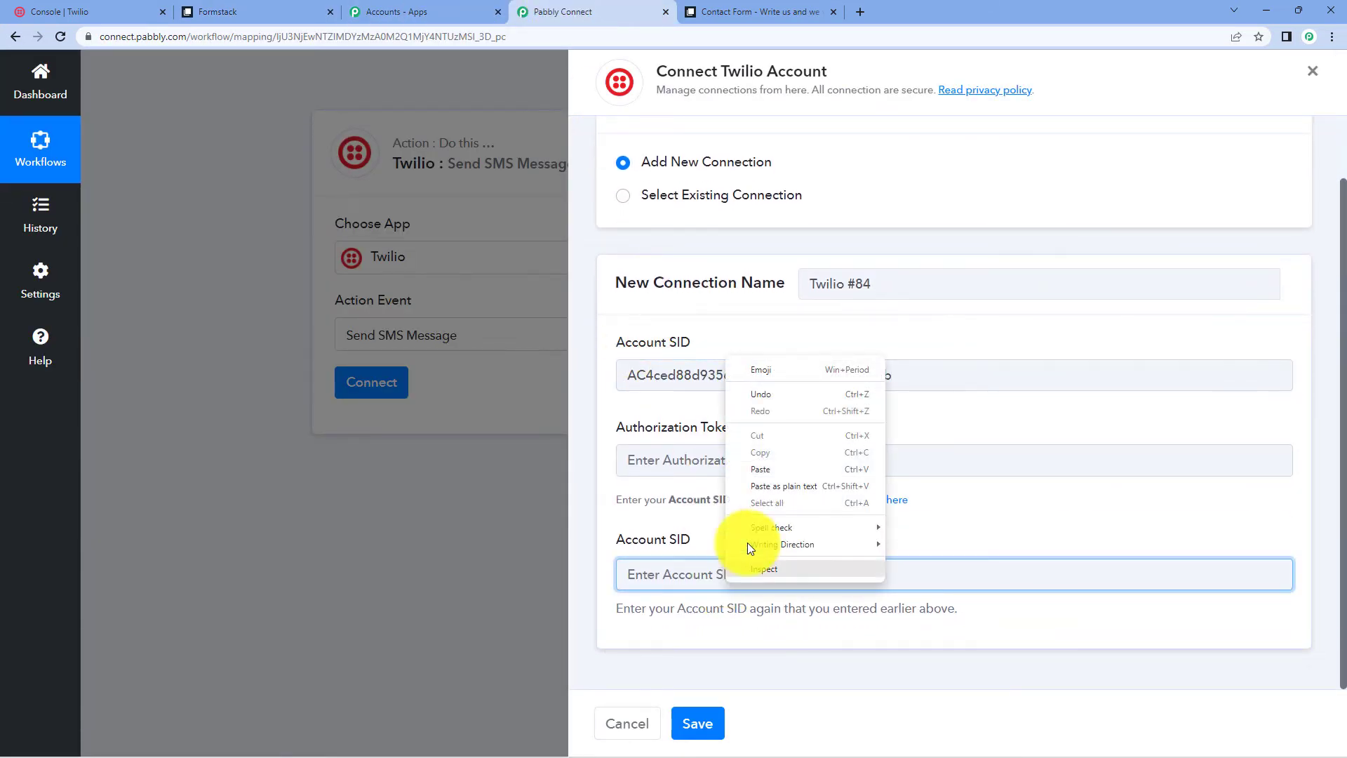
left_click(768, 478)
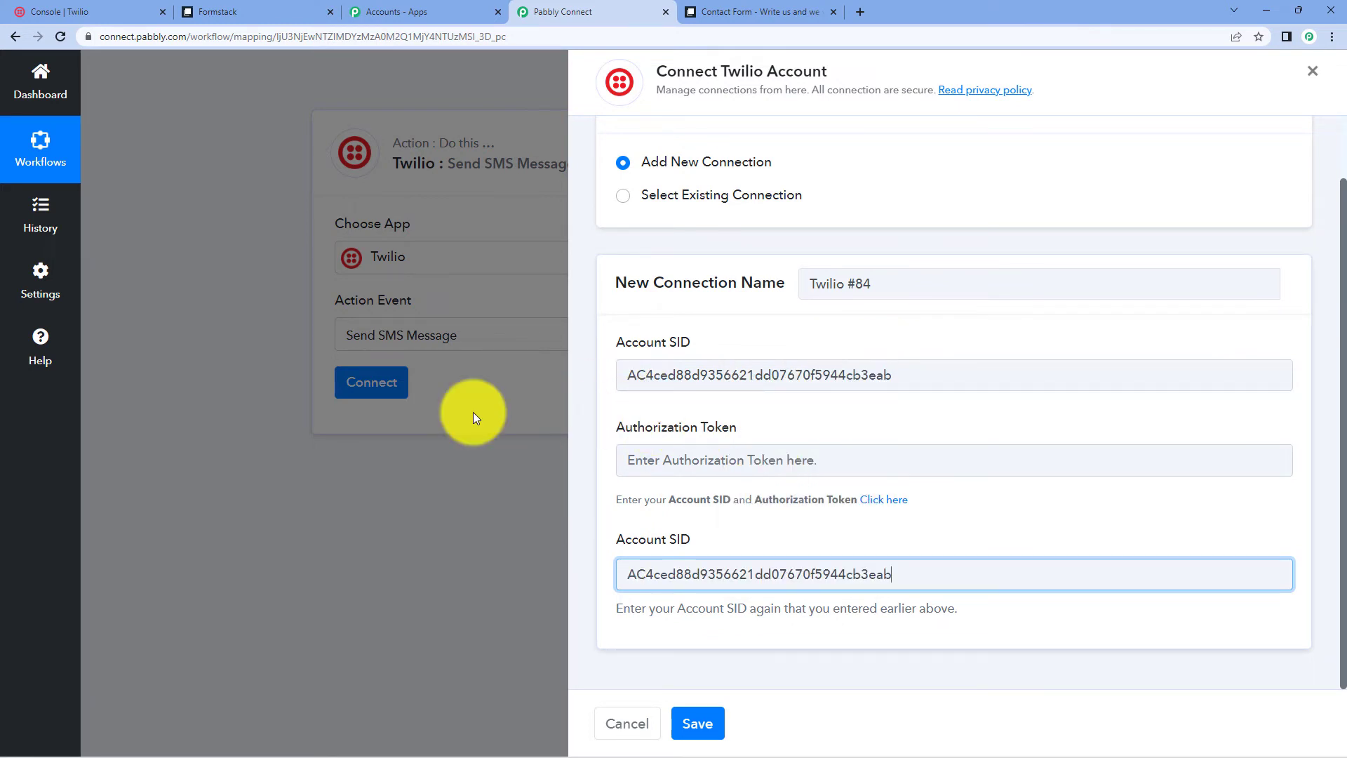
- Paste the Twilio Auth Token into the Authorization Token field and save the connection
left_click(27, 11)
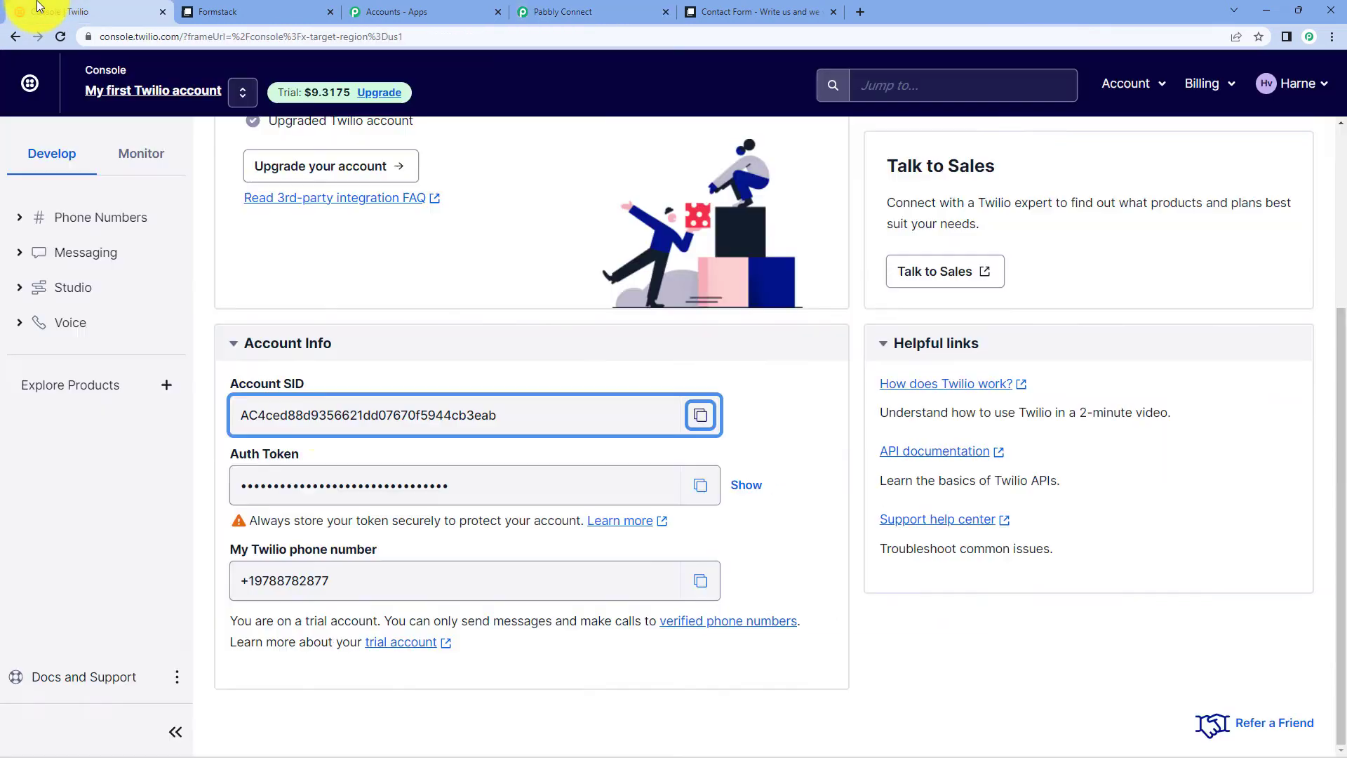
left_click(701, 485)
left_click(533, 7)
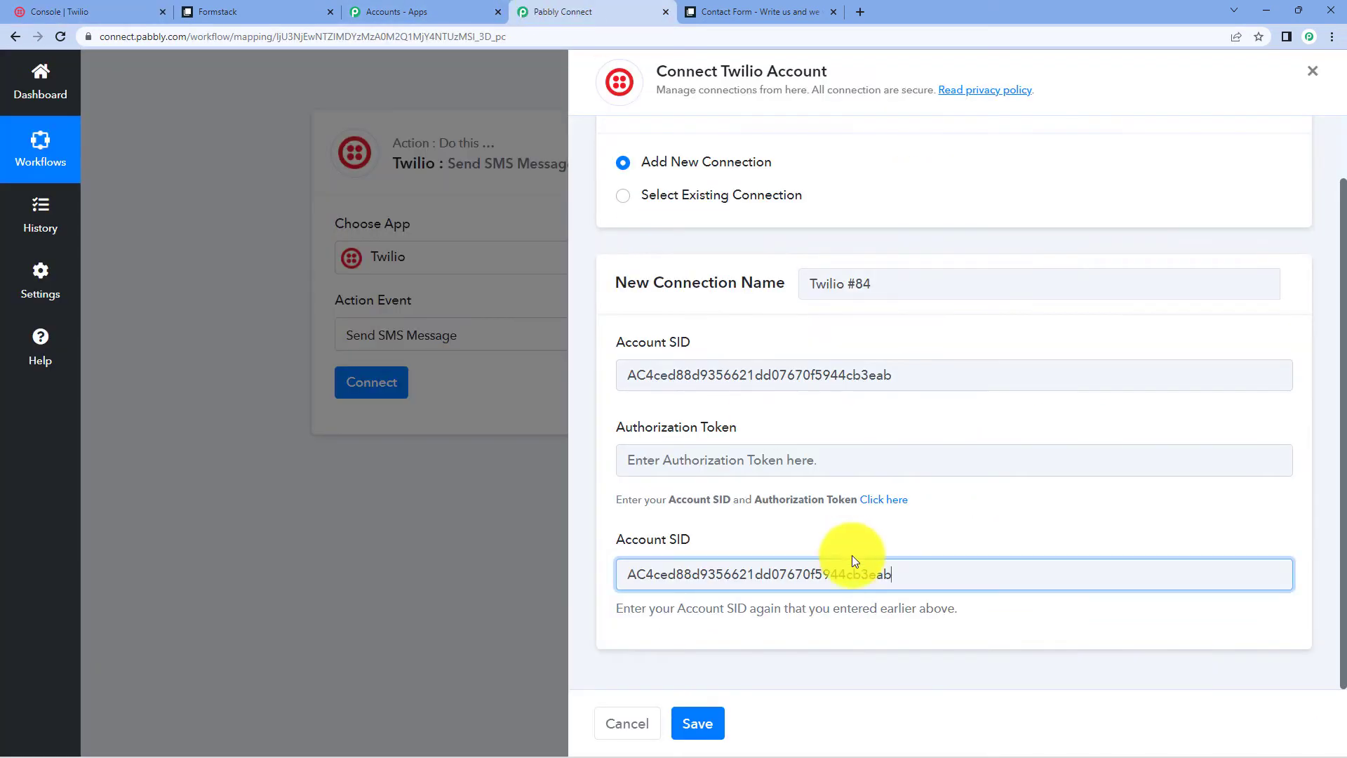
left_click(698, 452)
right_click(699, 453)
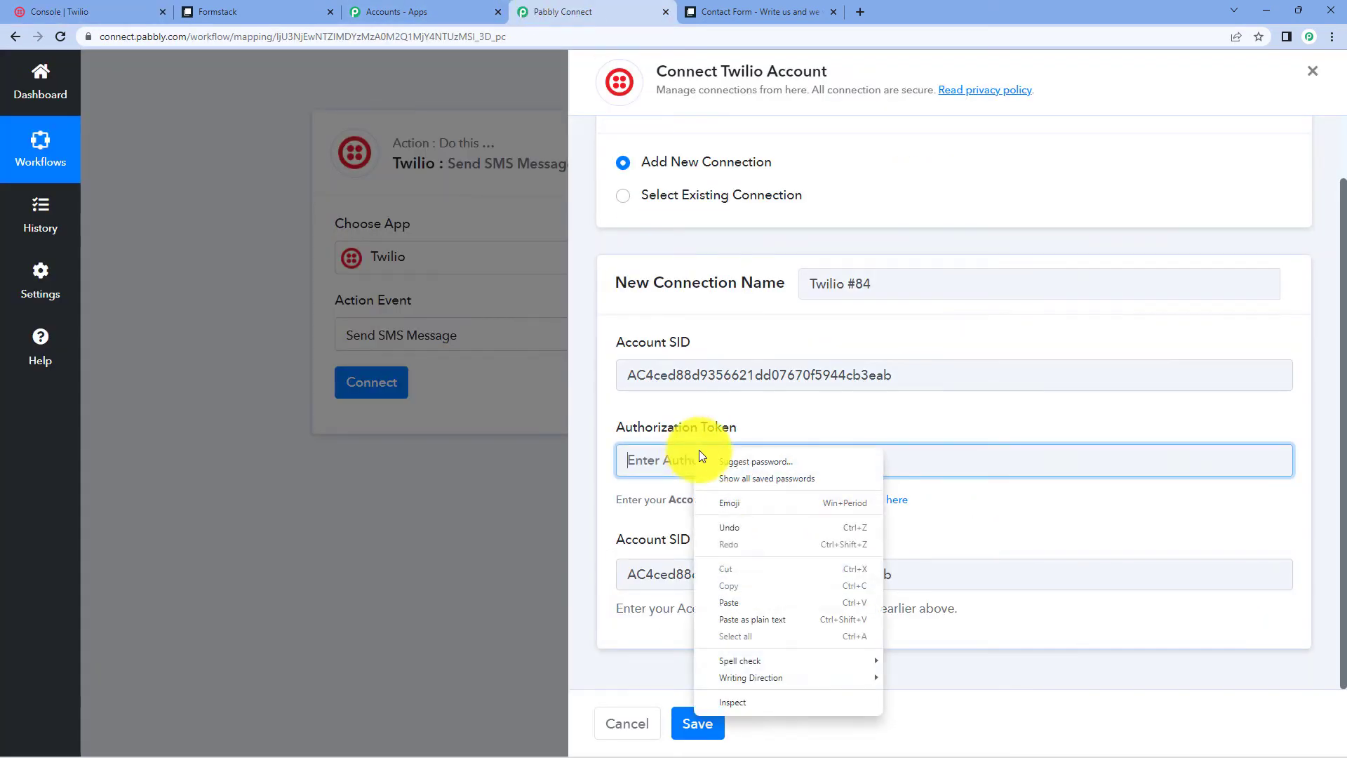
left_click(744, 598)
left_click(698, 723)
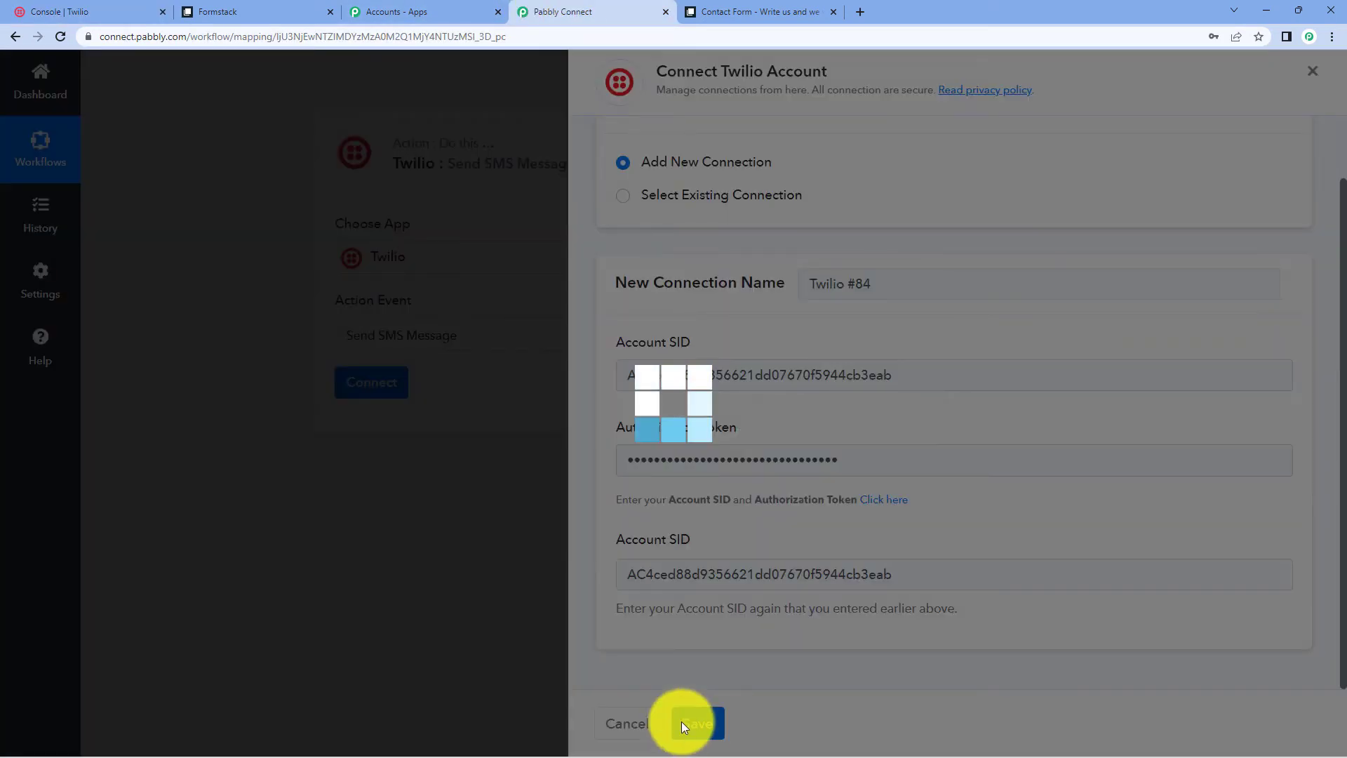
scroll(544, 261, "down", 3)
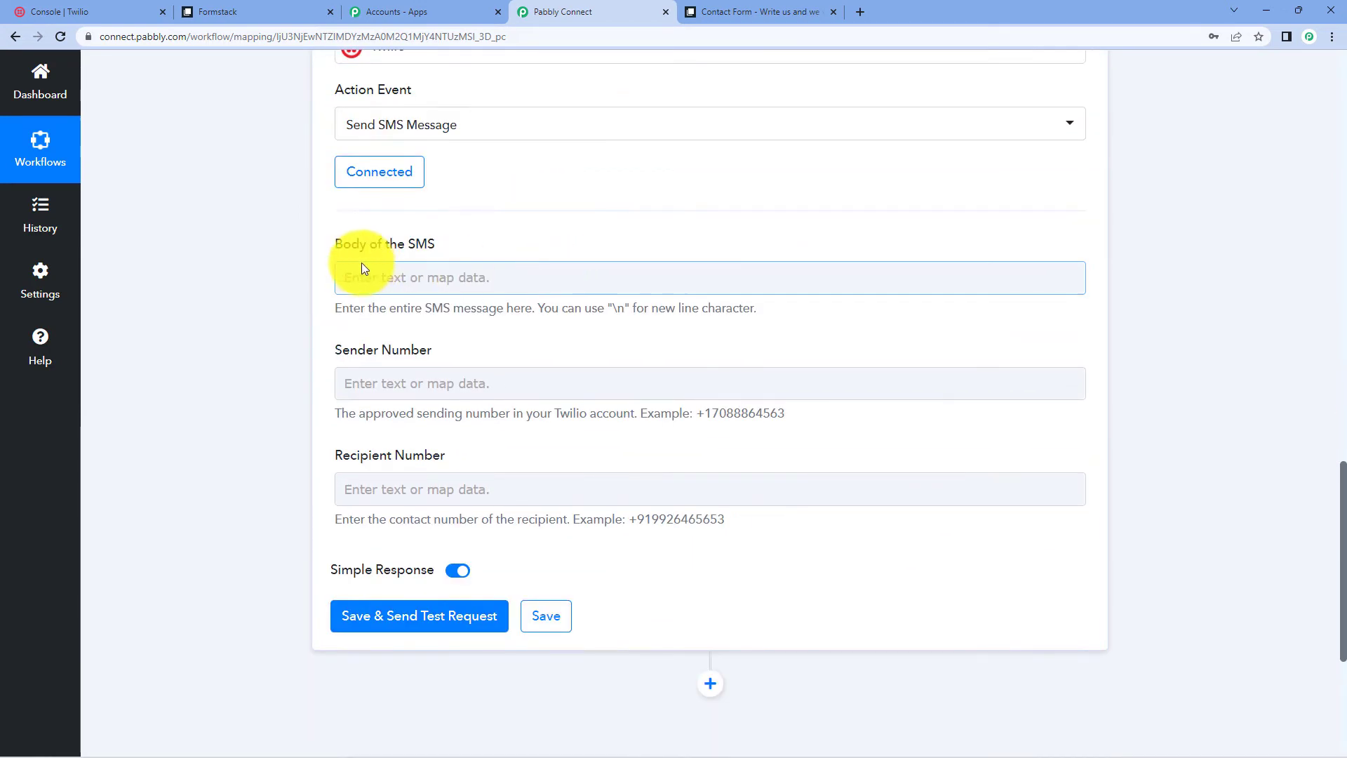
scroll(507, 215, "up", 2)
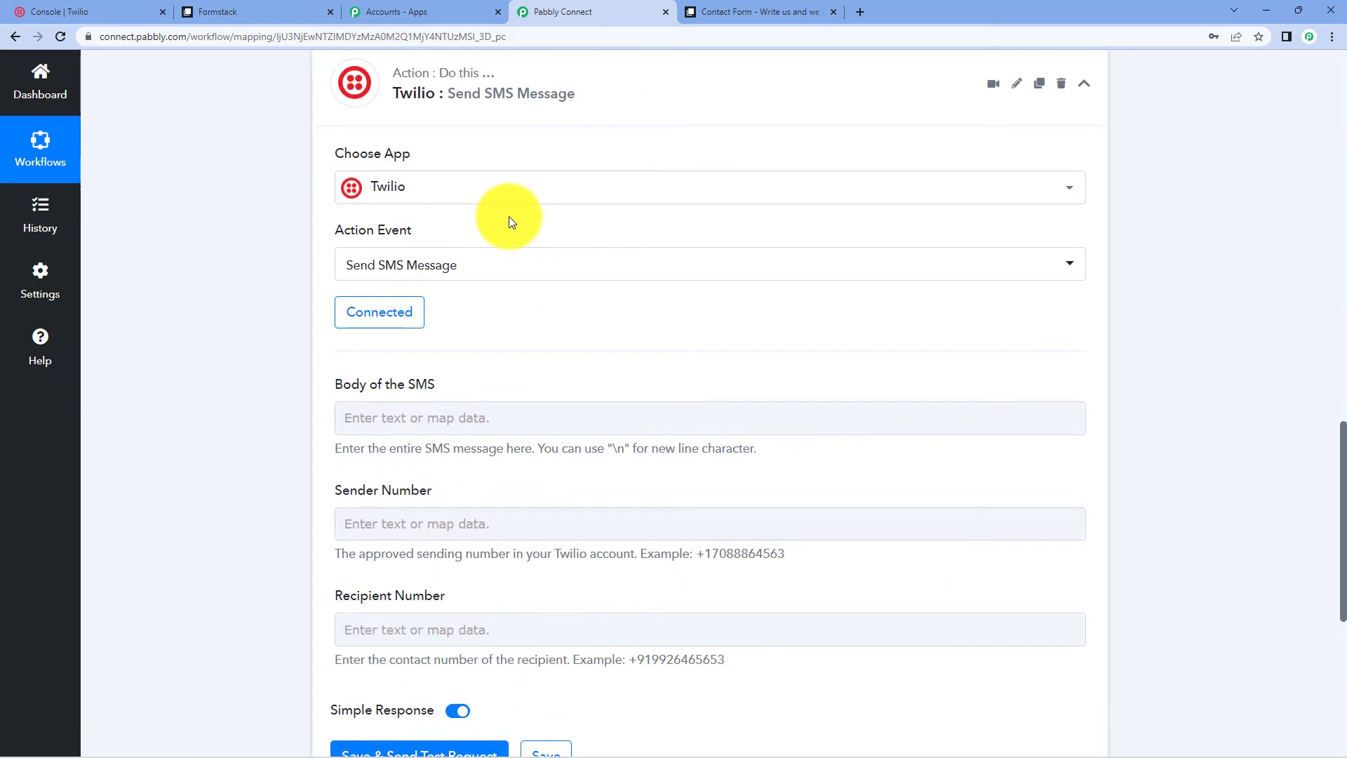
left_click(467, 419)
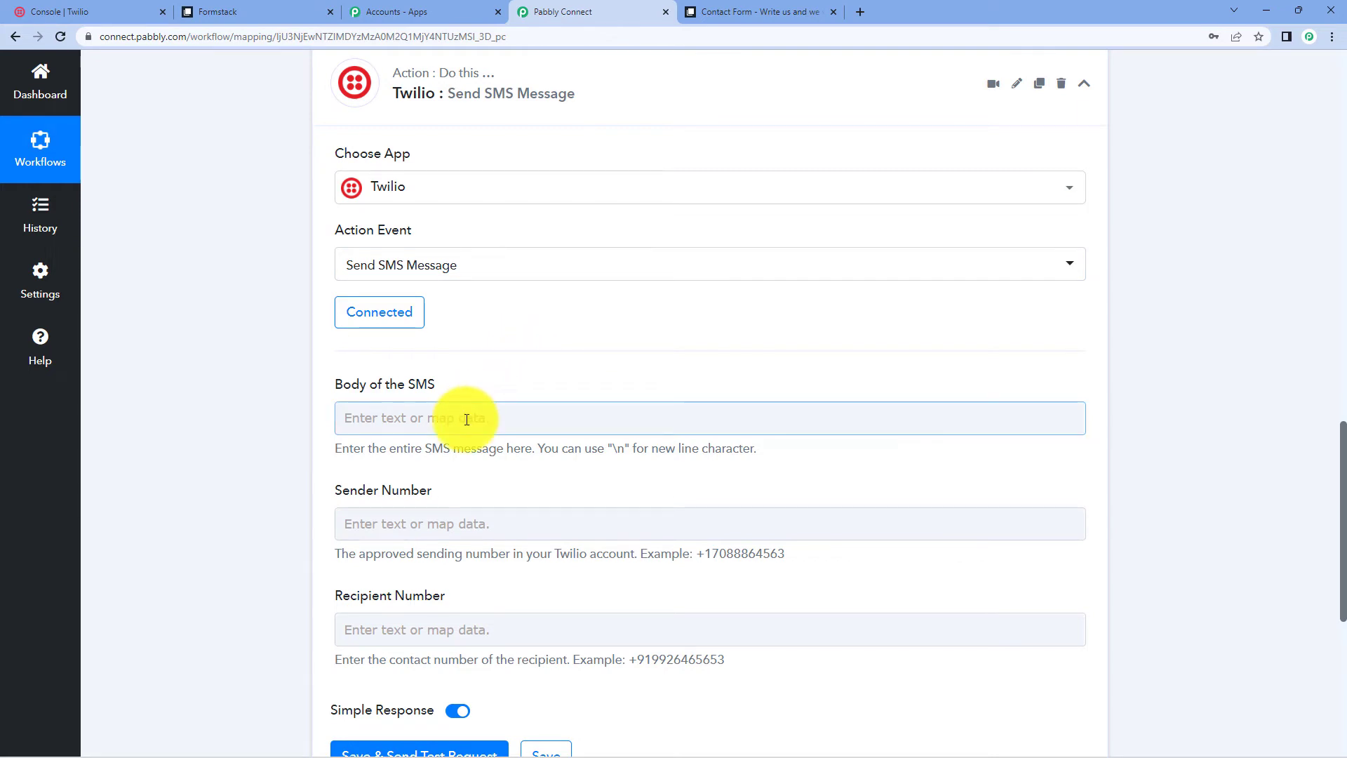
- Start the SMS body with 'Hi' followed by the mapped Formstack first and last name
left_click(466, 419)
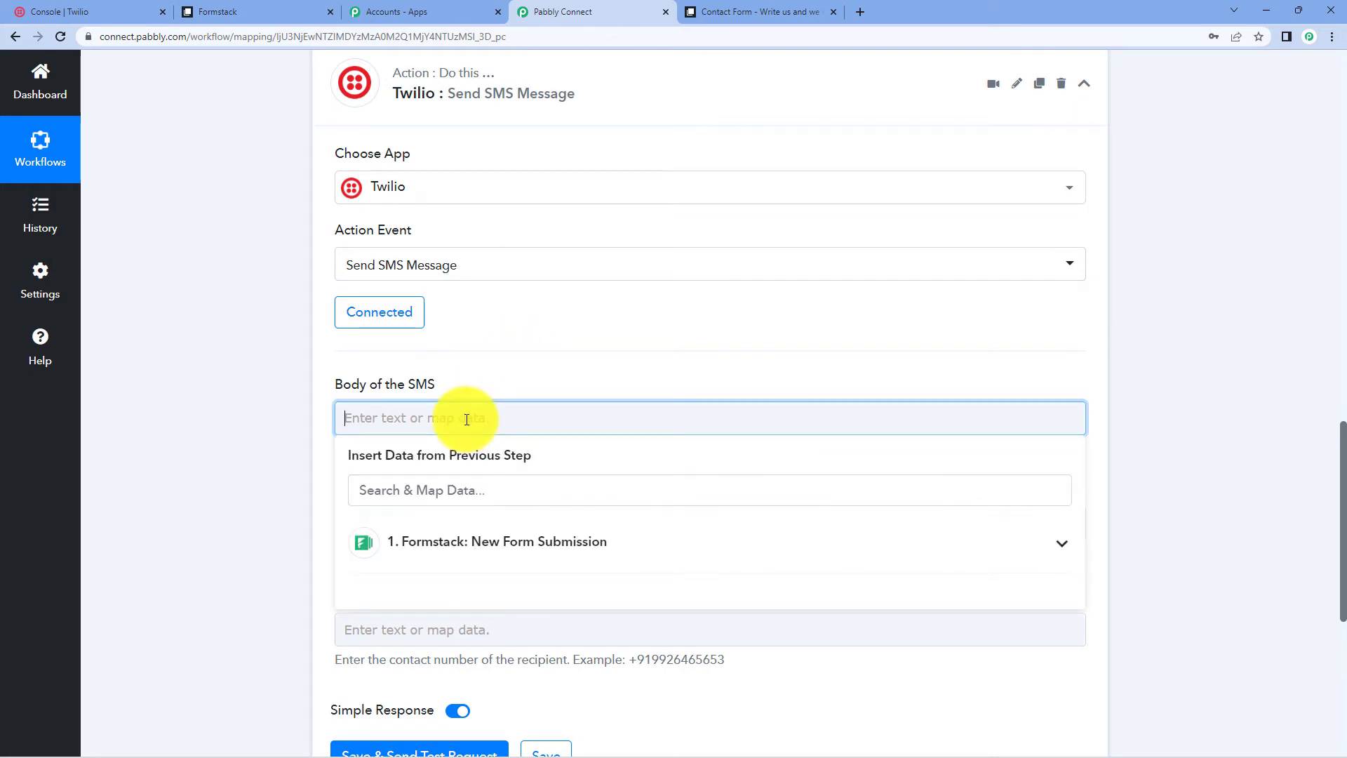
type("Hi")
left_click(533, 541)
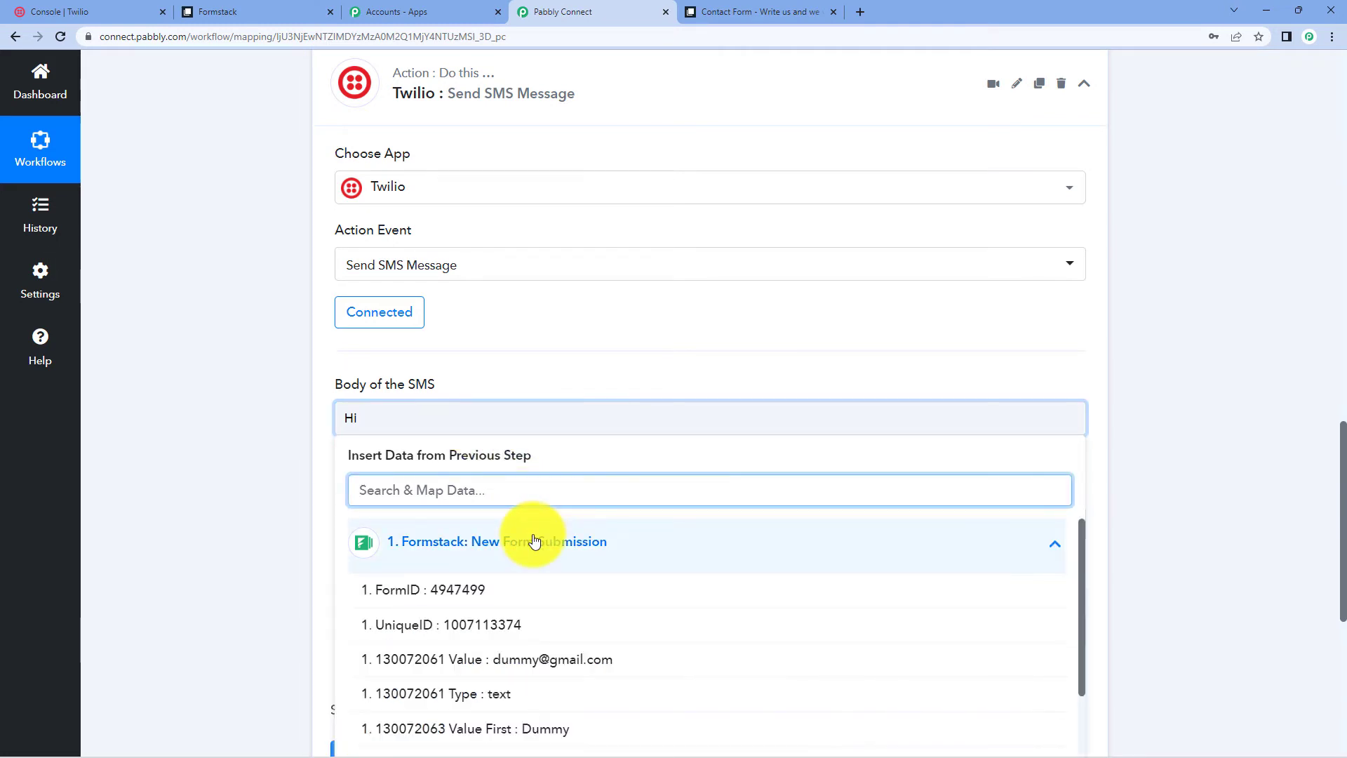
scroll(535, 561, "down", 1)
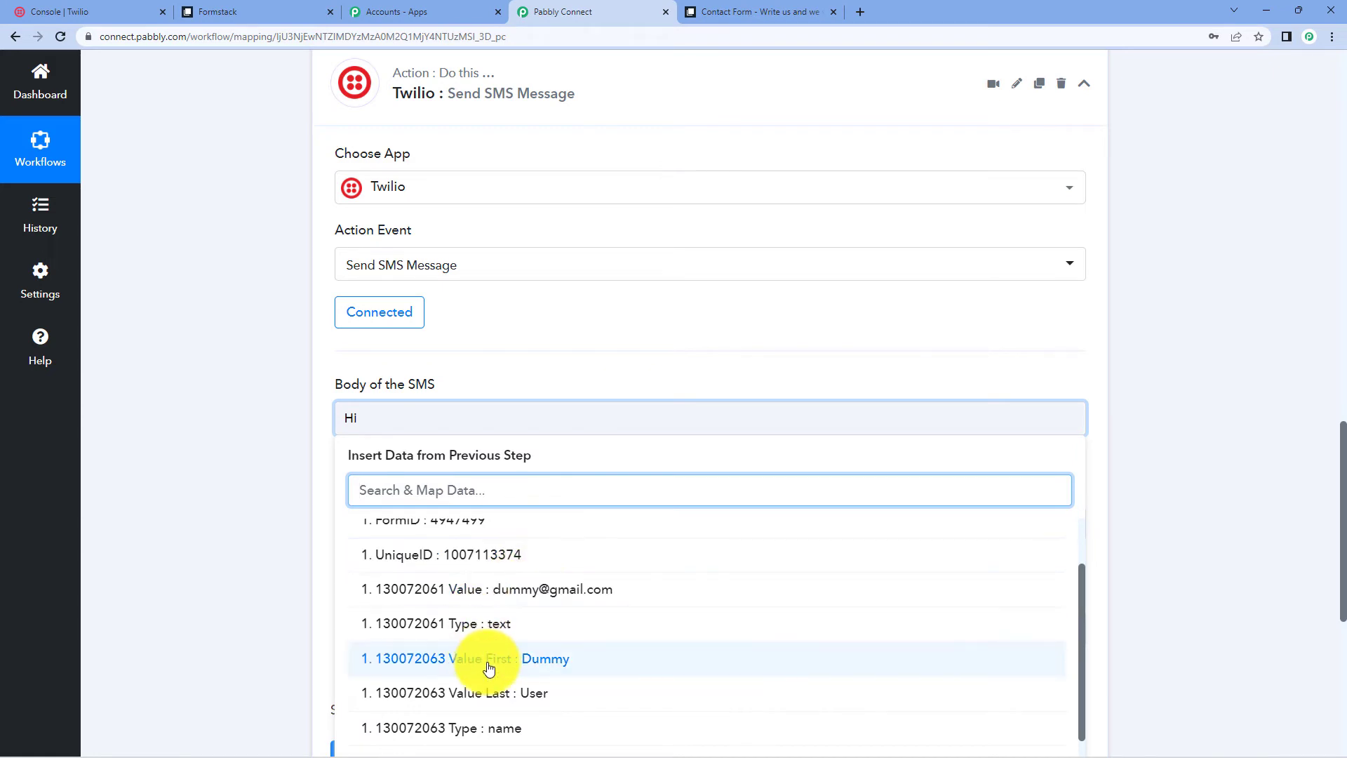
left_click(486, 659)
left_click(639, 438)
left_click(569, 552)
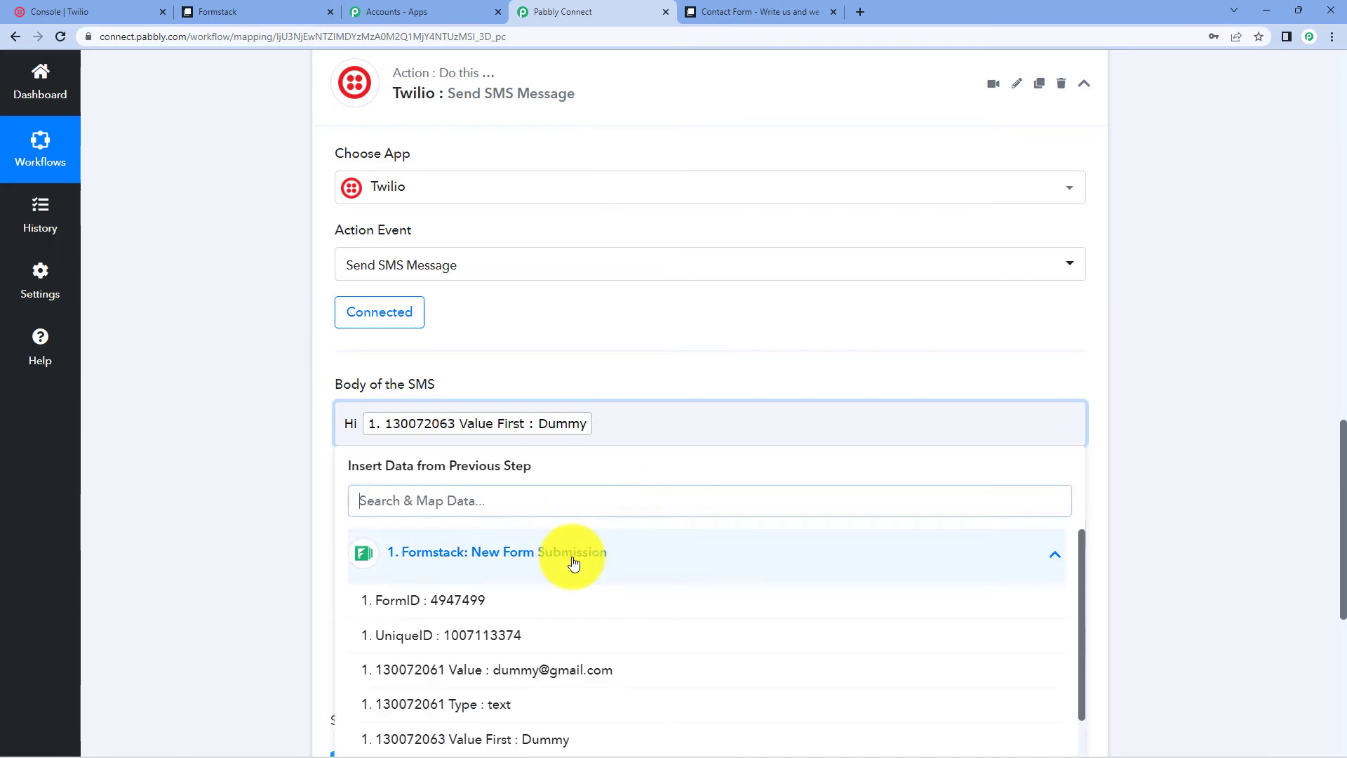
scroll(561, 691, "down", 1)
left_click(559, 697)
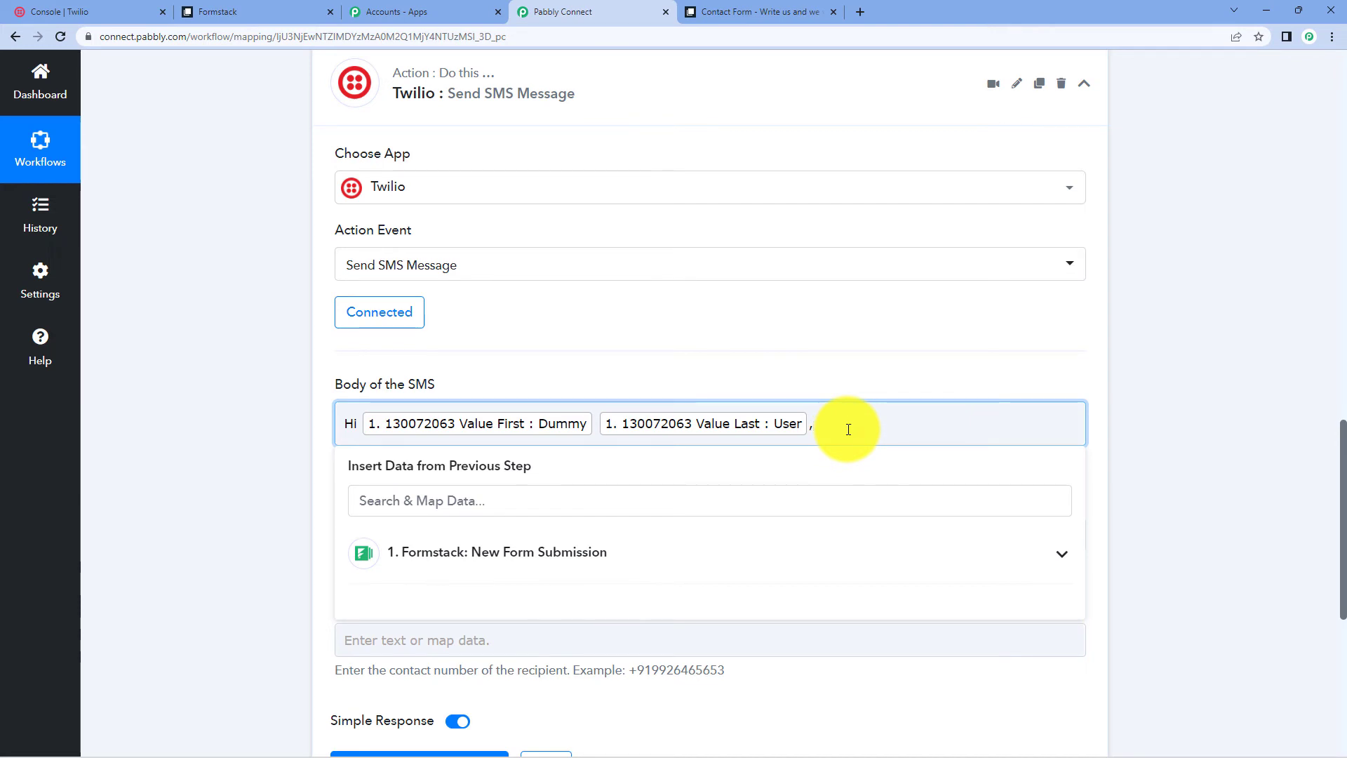
- Add a second line: 'Thank for your response. We will get back to you.'
key("Return")
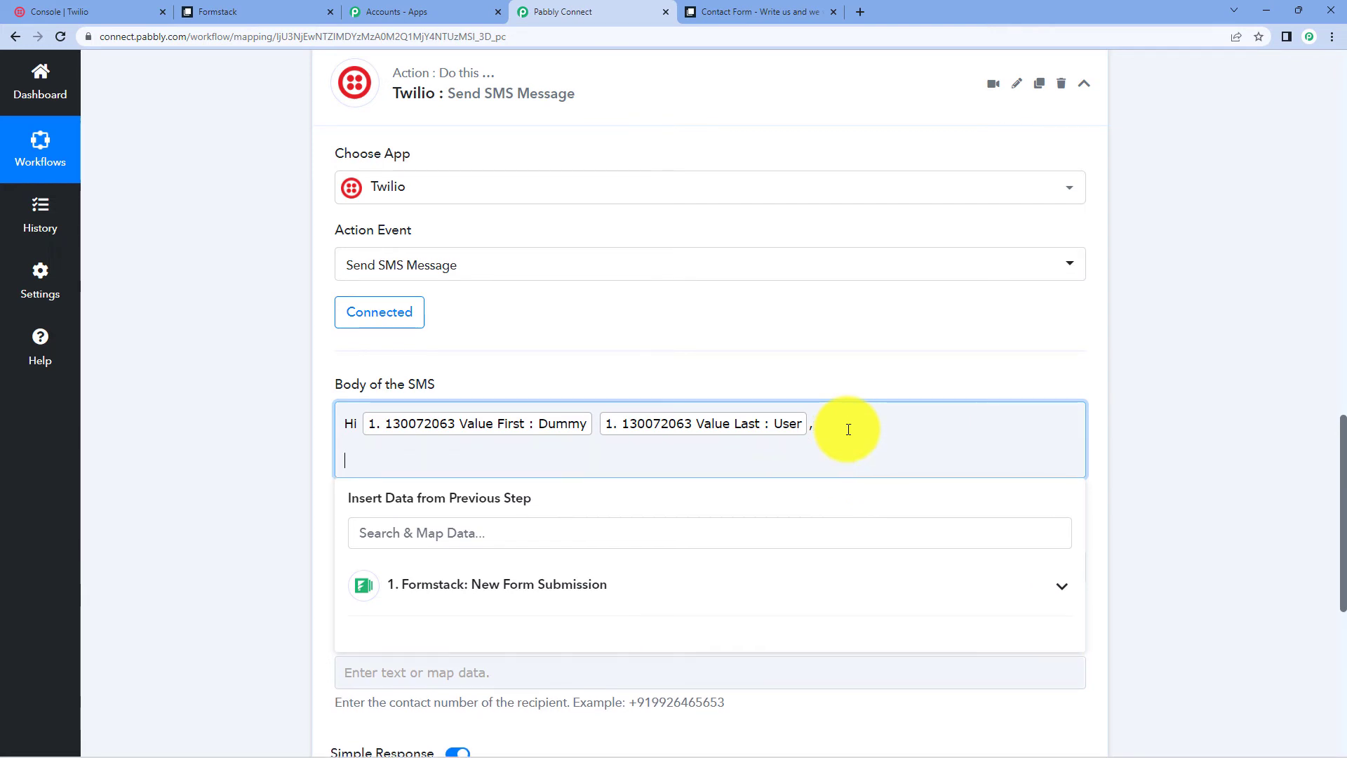
type("Thank for y")
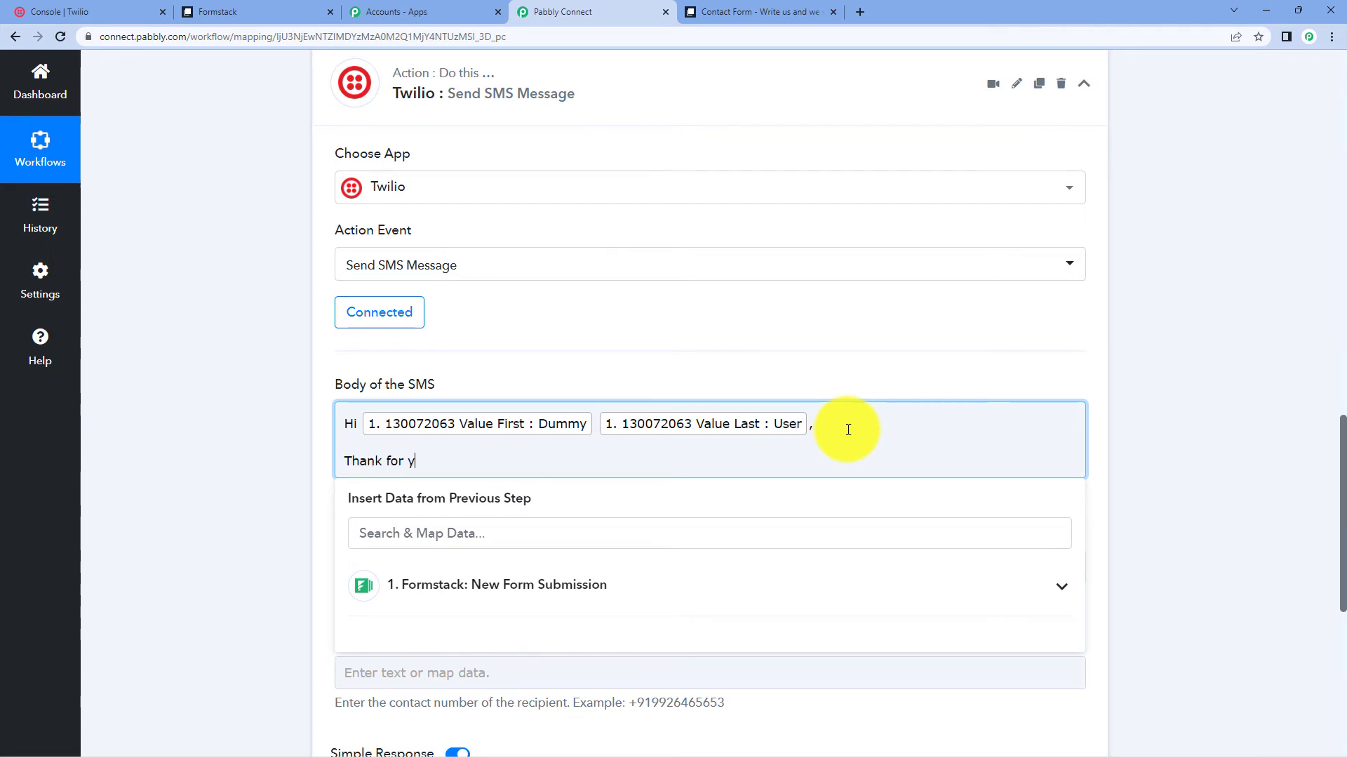
type("our response. We will get back to you.")
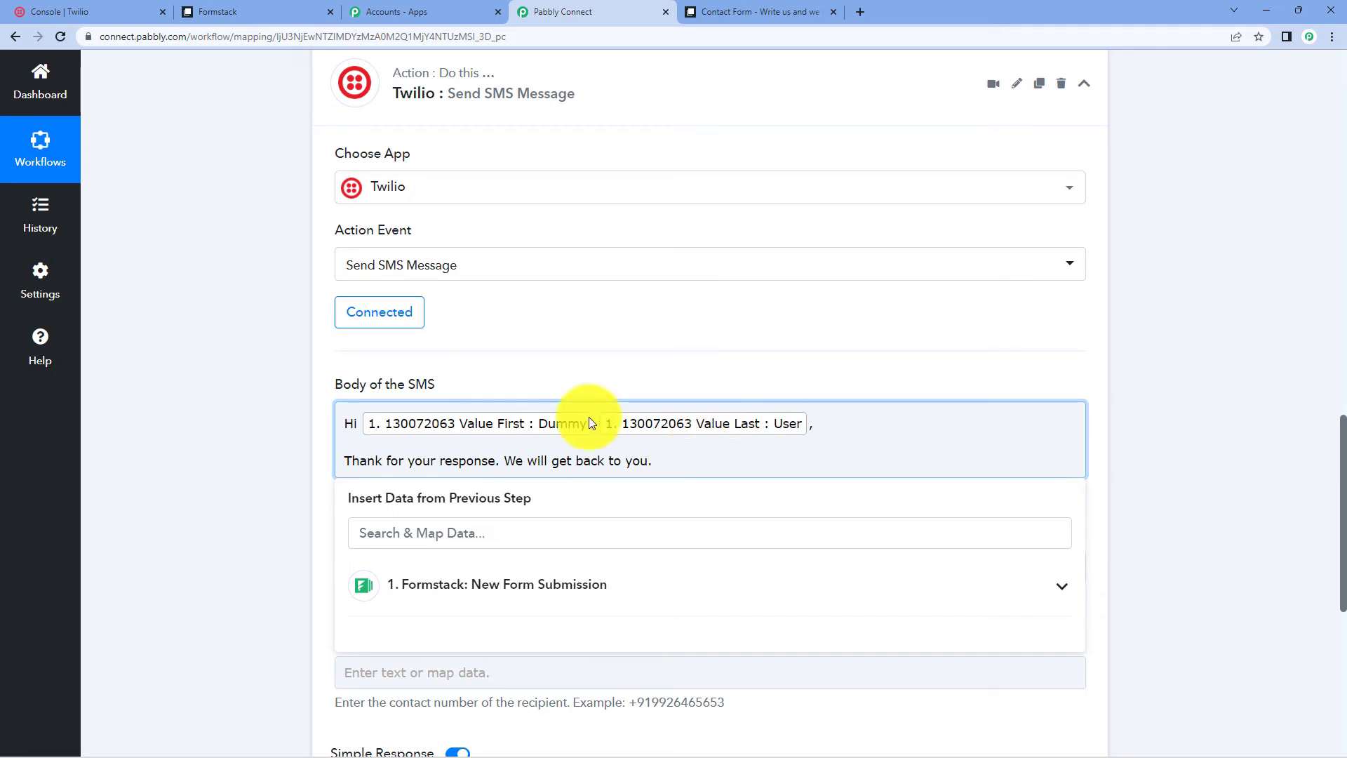
left_click(1222, 349)
scroll(1222, 355, "down", 1)
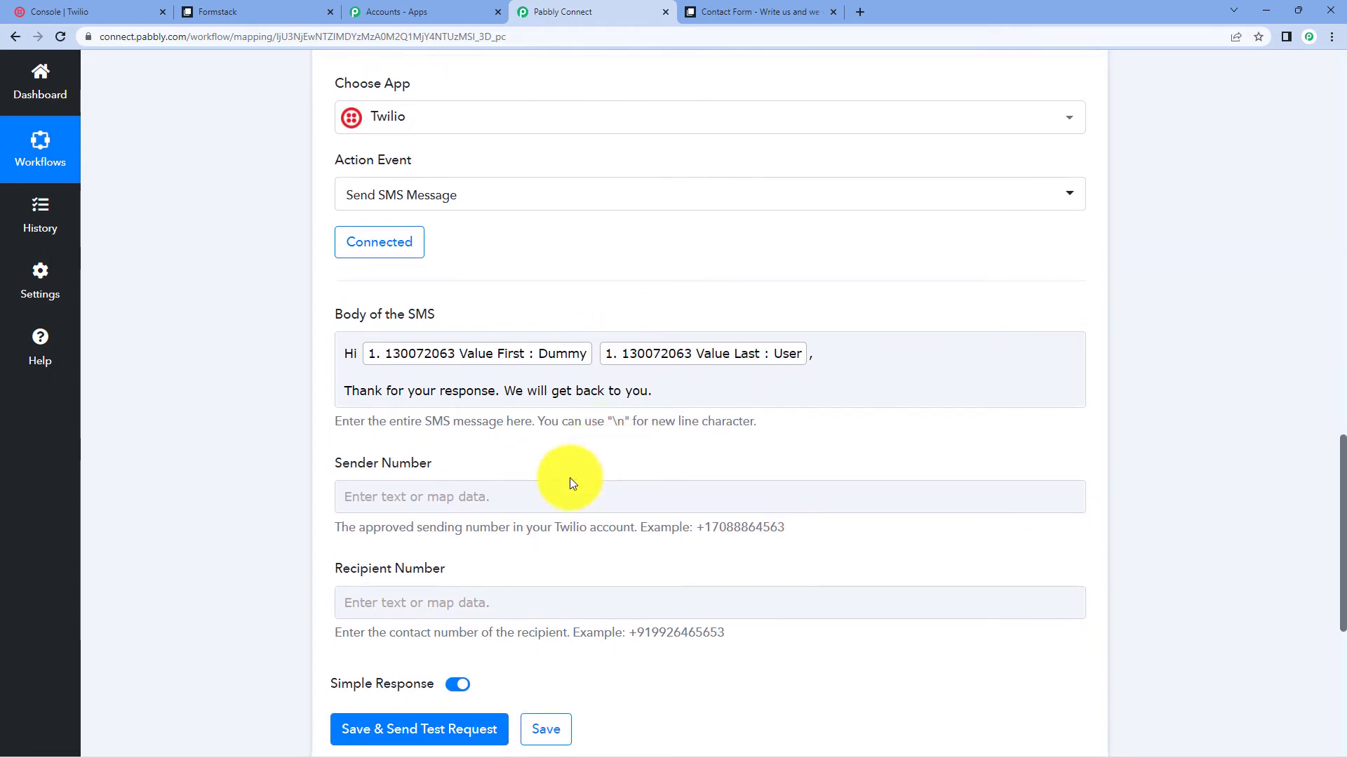
- Fill Sender Number with the phone number copied from the Twilio console
left_click(397, 485)
left_click(28, 11)
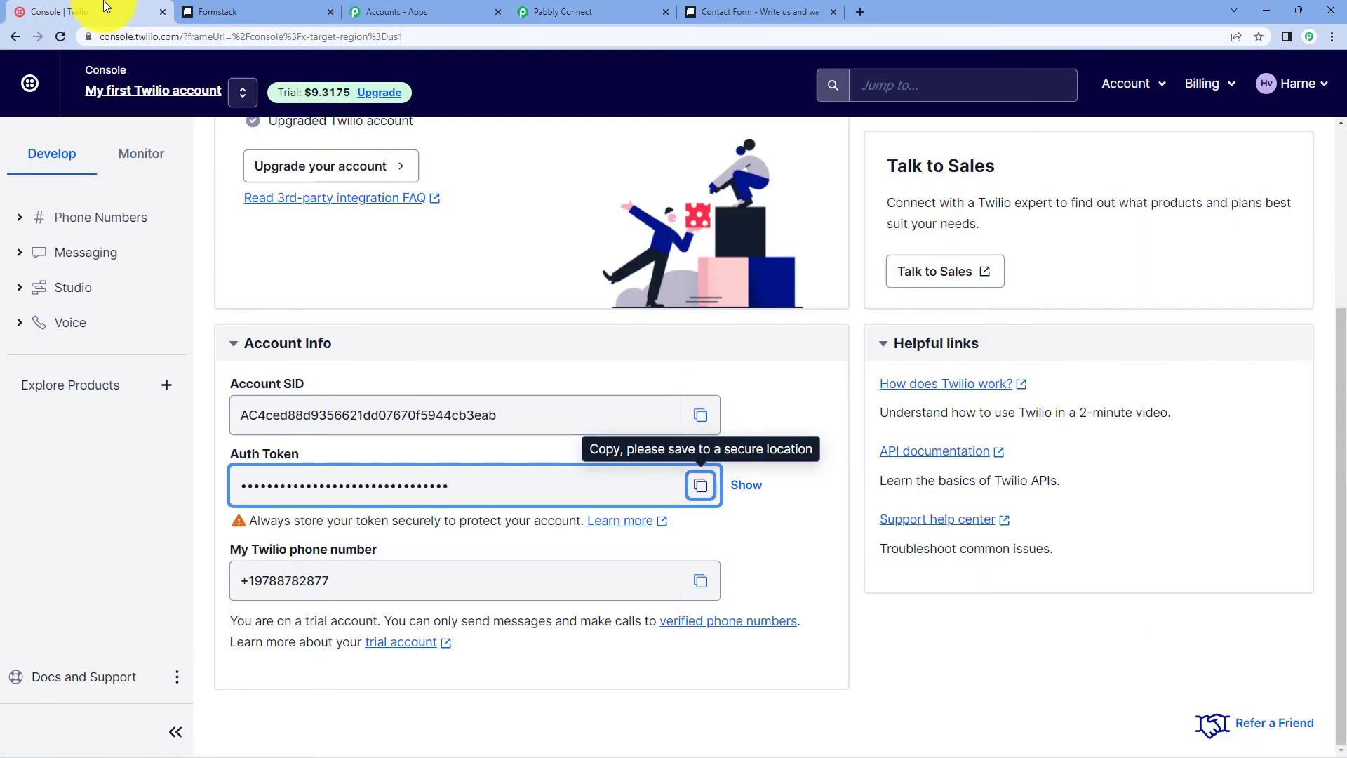
left_click(699, 580)
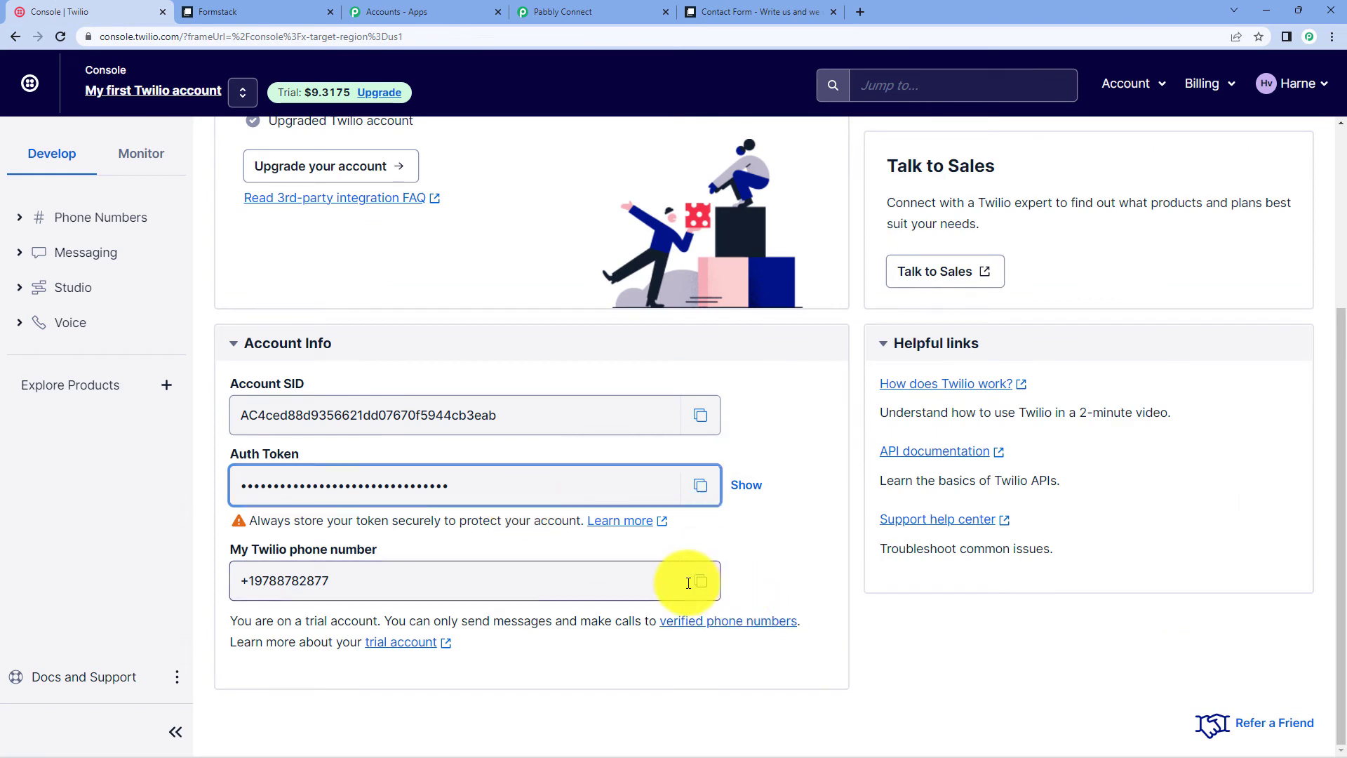
left_click(421, 11)
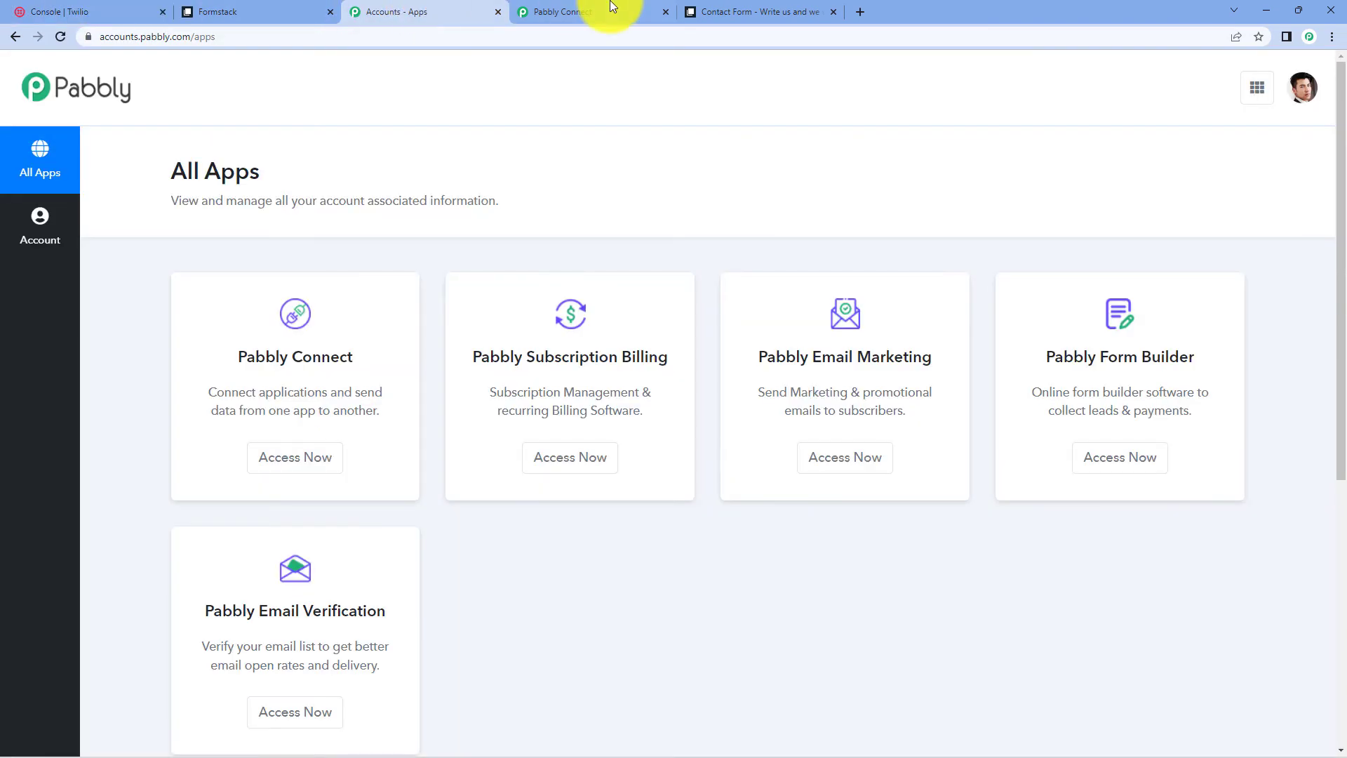
left_click(604, 11)
left_click(498, 505)
right_click(499, 508)
right_click(428, 494)
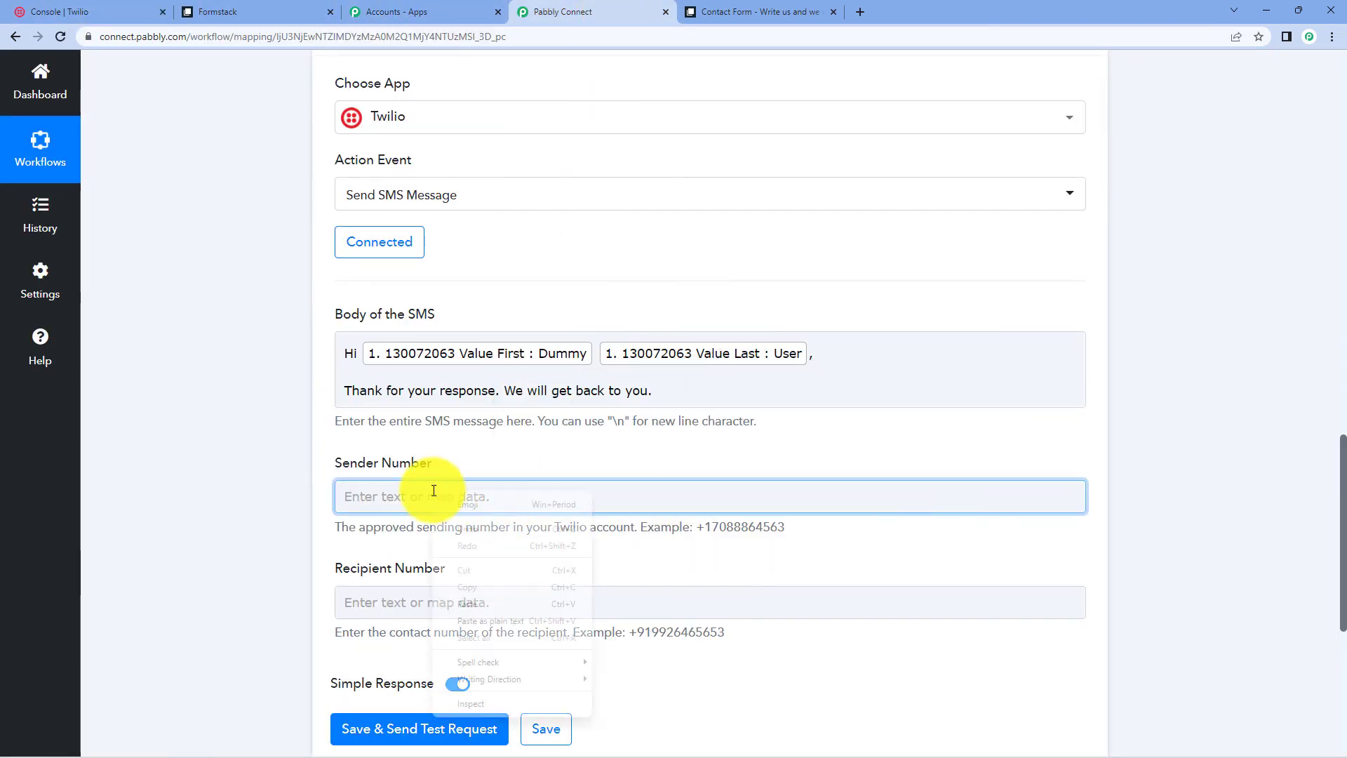
left_click(400, 491)
right_click(435, 498)
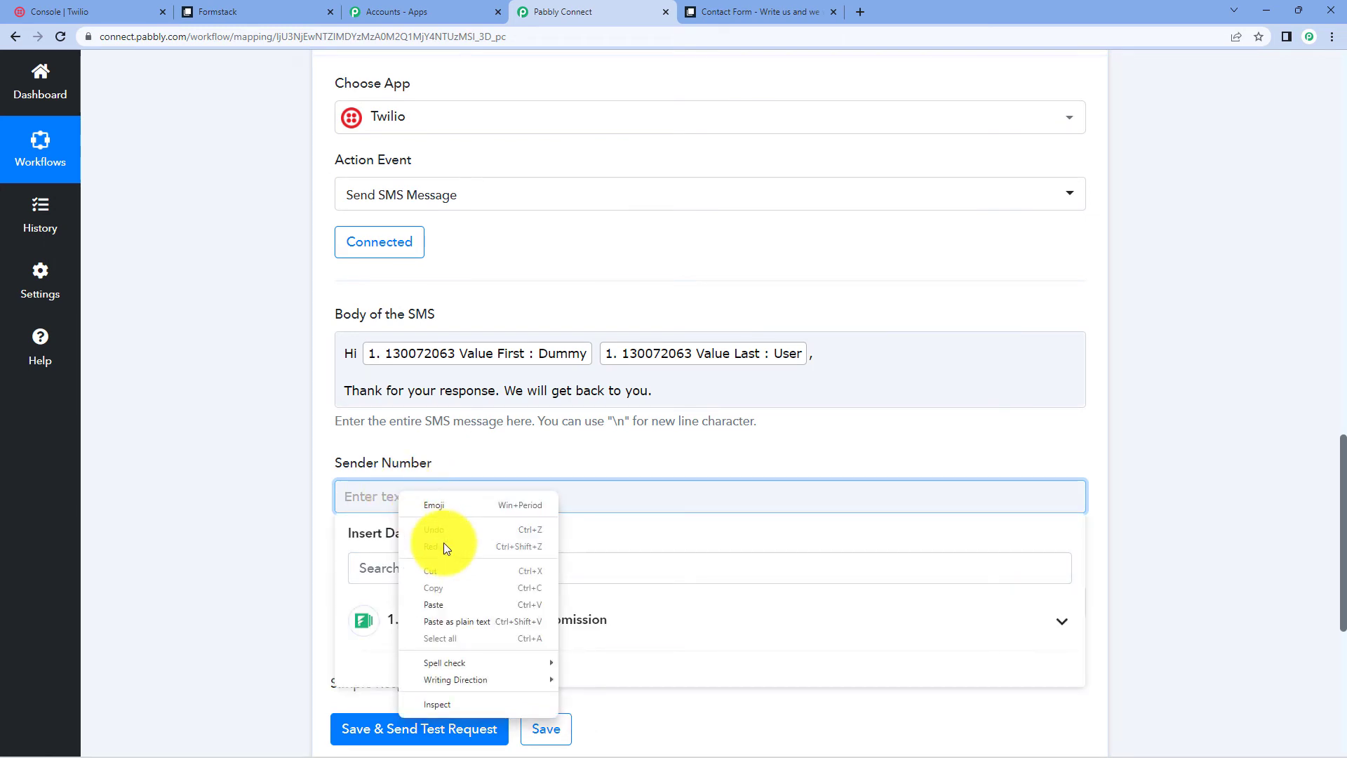
left_click(451, 601)
left_click(1190, 422)
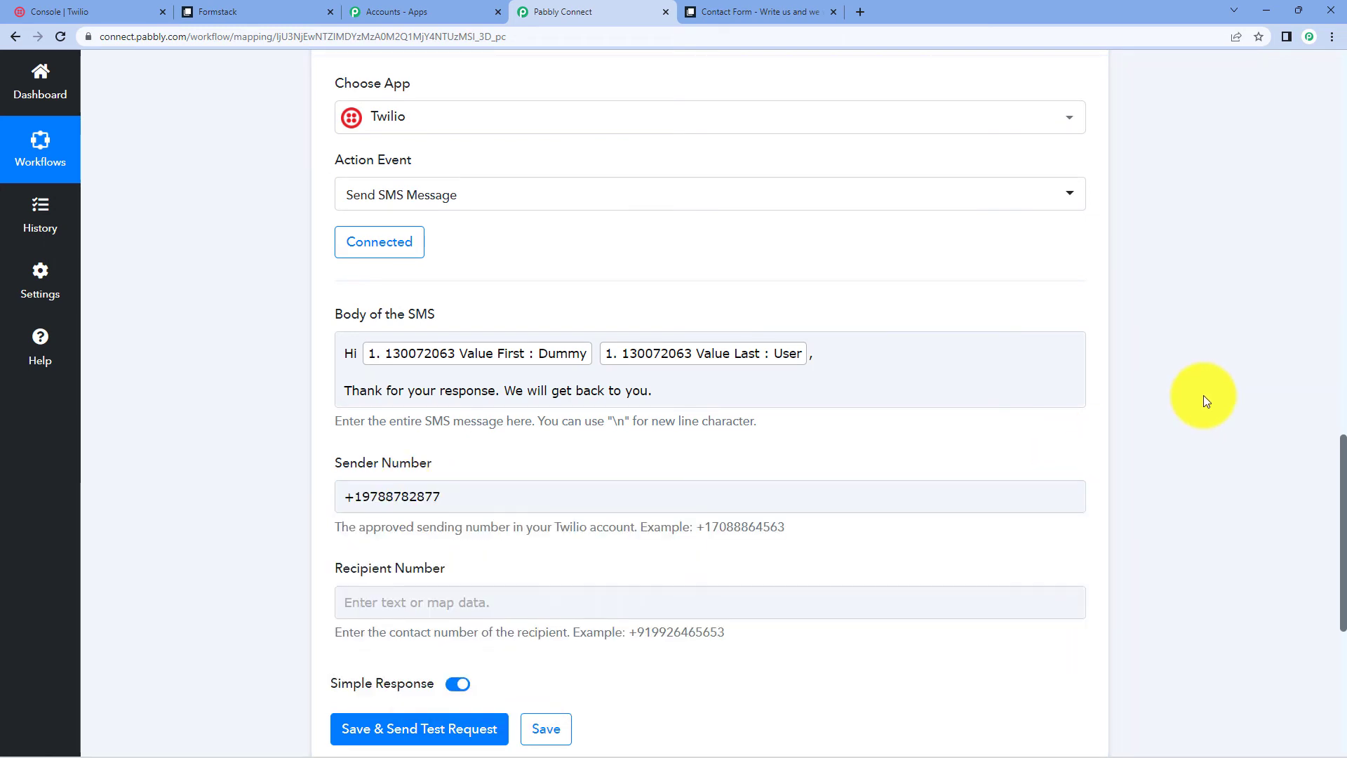
- Map Recipient Number to the form's mobile number field, then save and send a test request
scroll(706, 402, "down", 6)
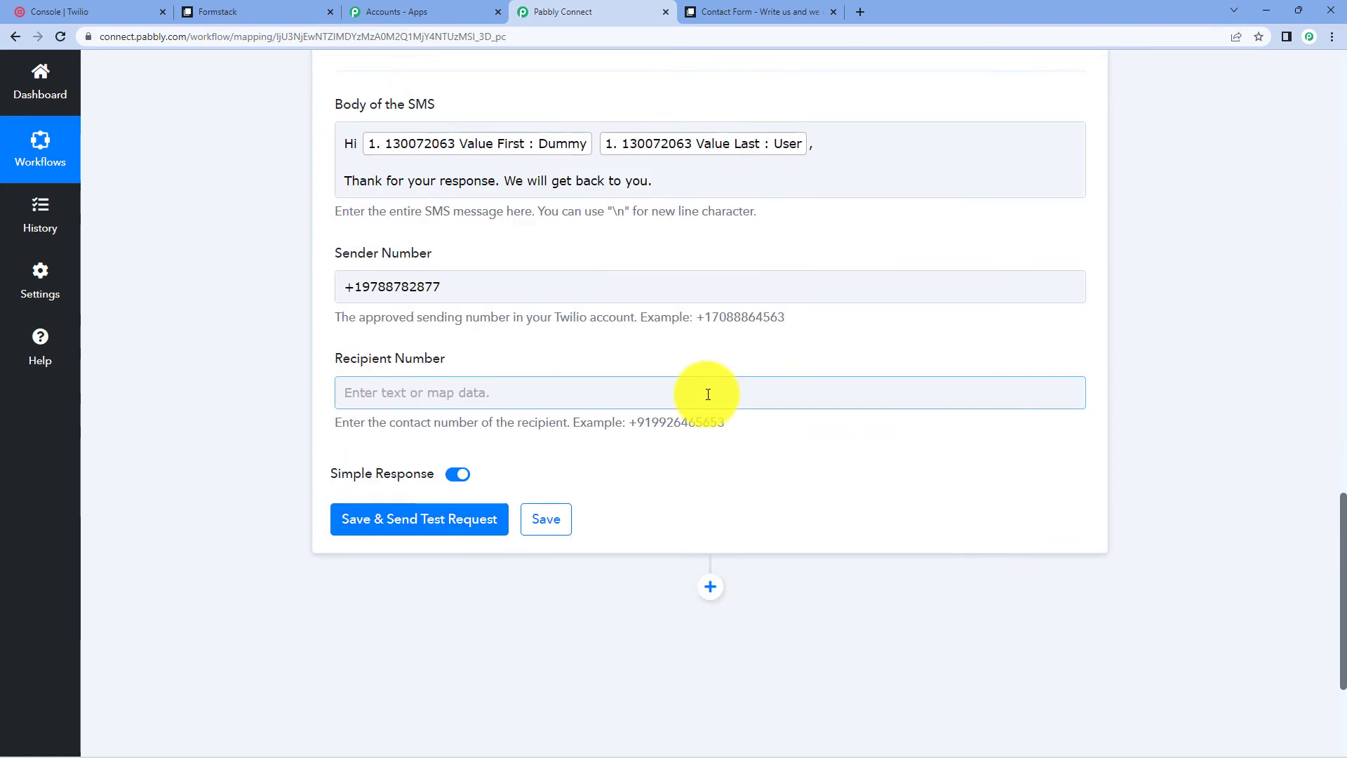
scroll(707, 394, "up", 2)
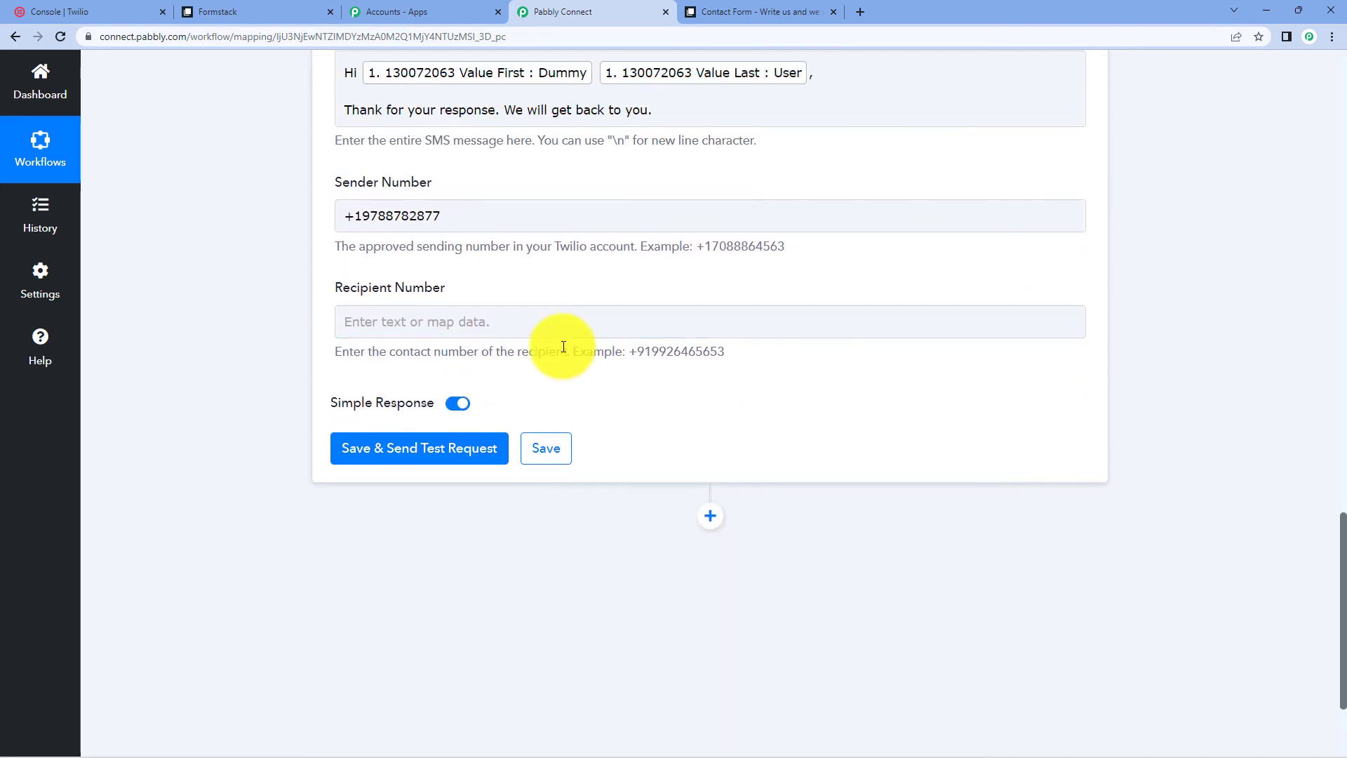
left_click(459, 321)
left_click(451, 458)
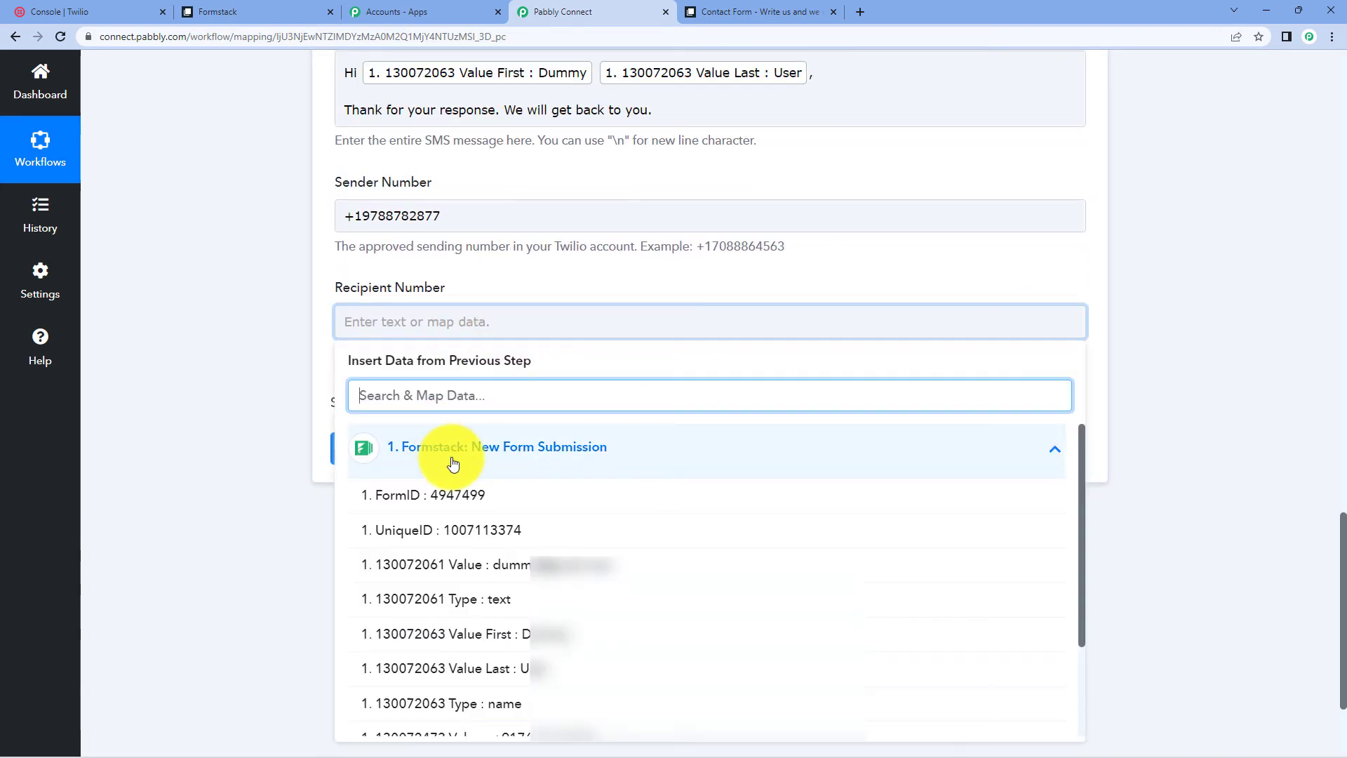
scroll(470, 495, "down", 3)
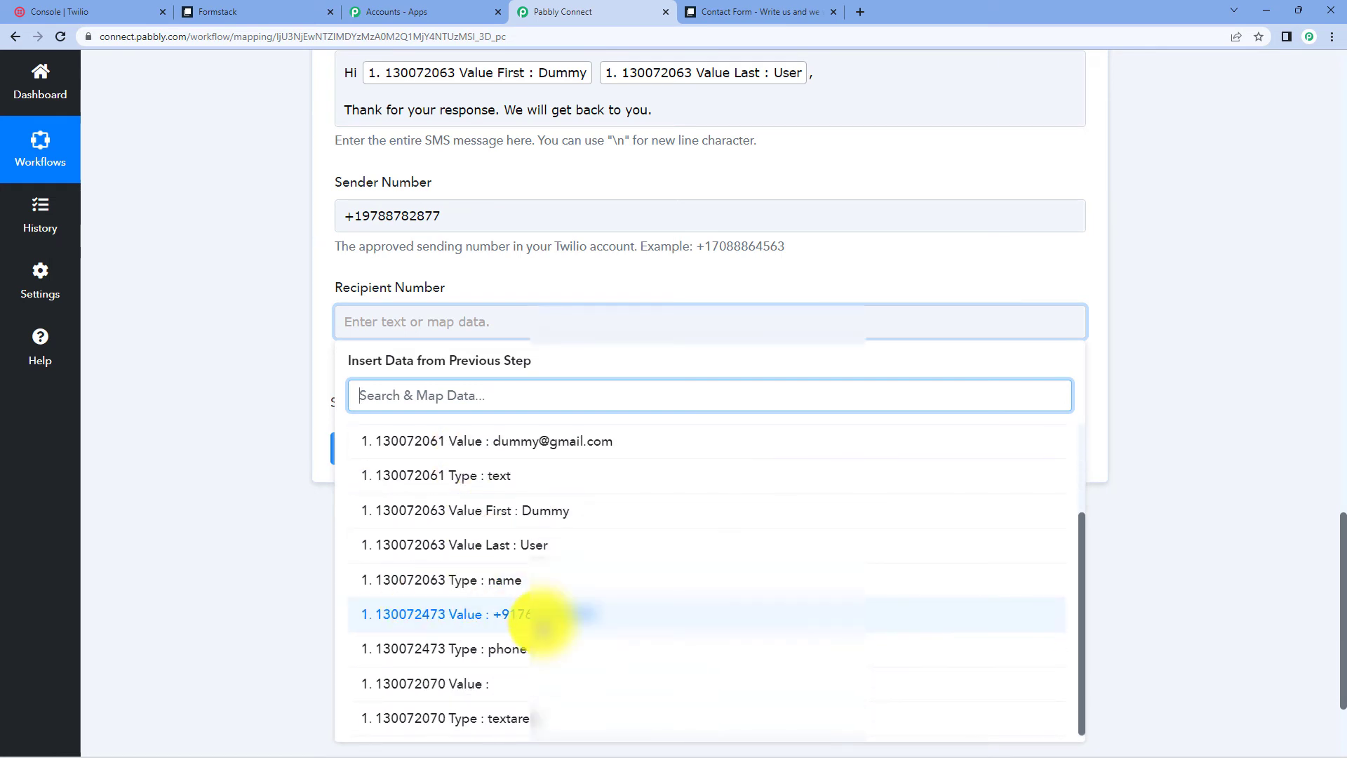
left_click(554, 617)
left_click(1176, 307)
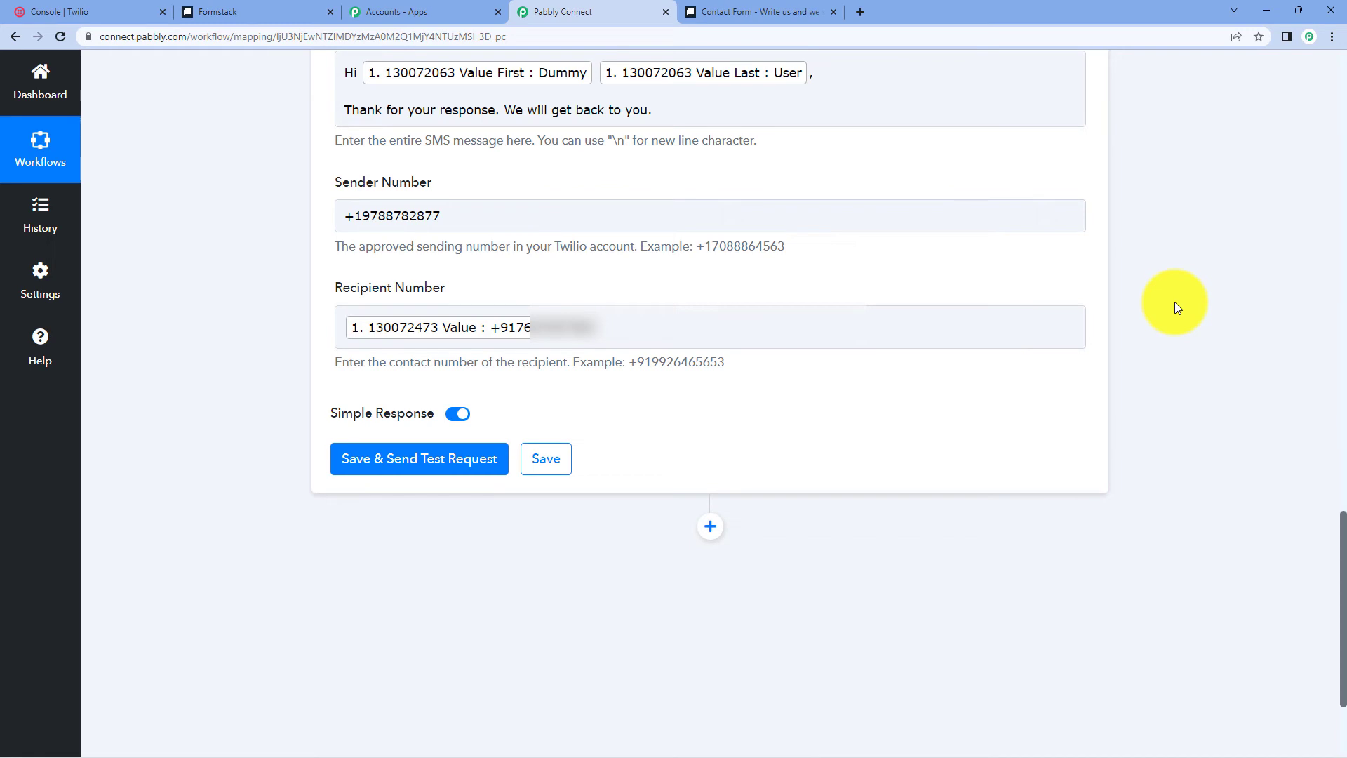
left_click(416, 461)
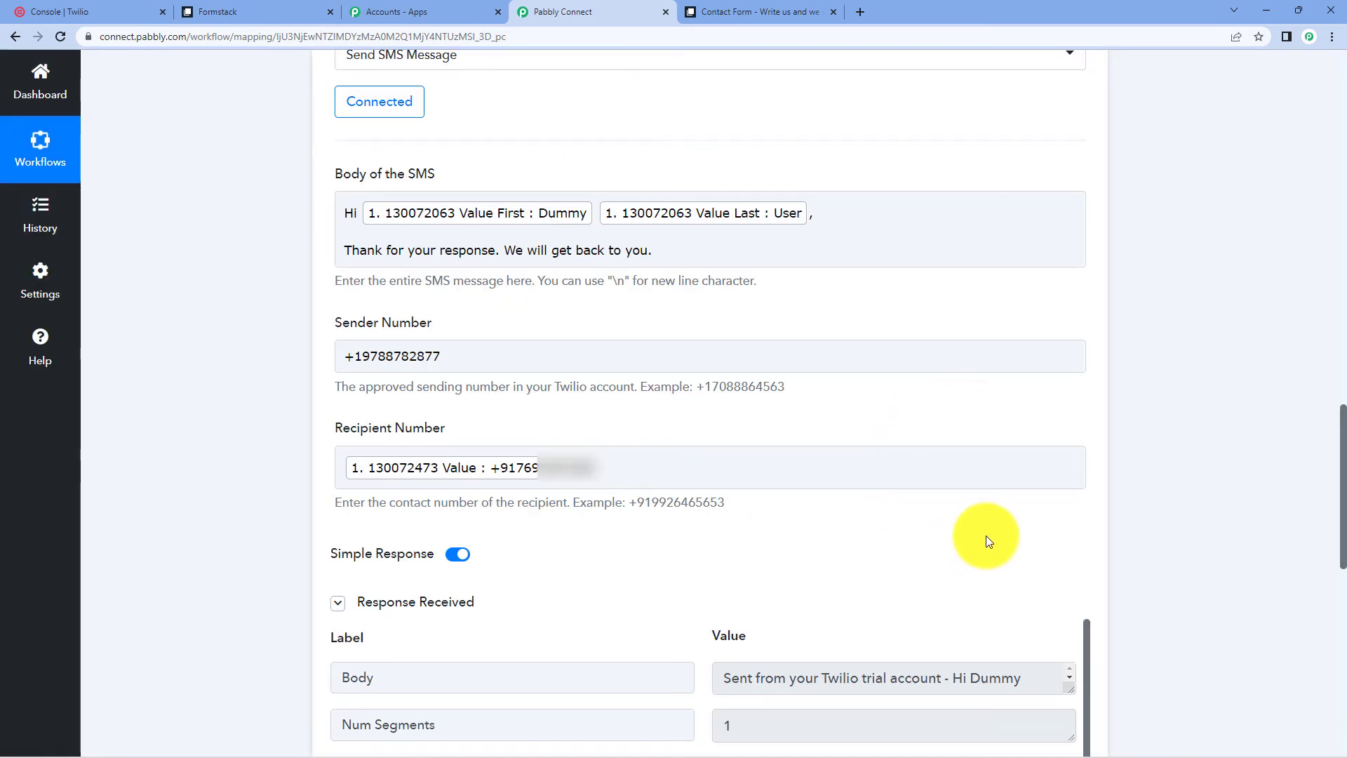
- Enlarge the Body response to read the sent message, then collapse the Formstack and Twilio steps
left_click_drag(1070, 693, 1074, 754)
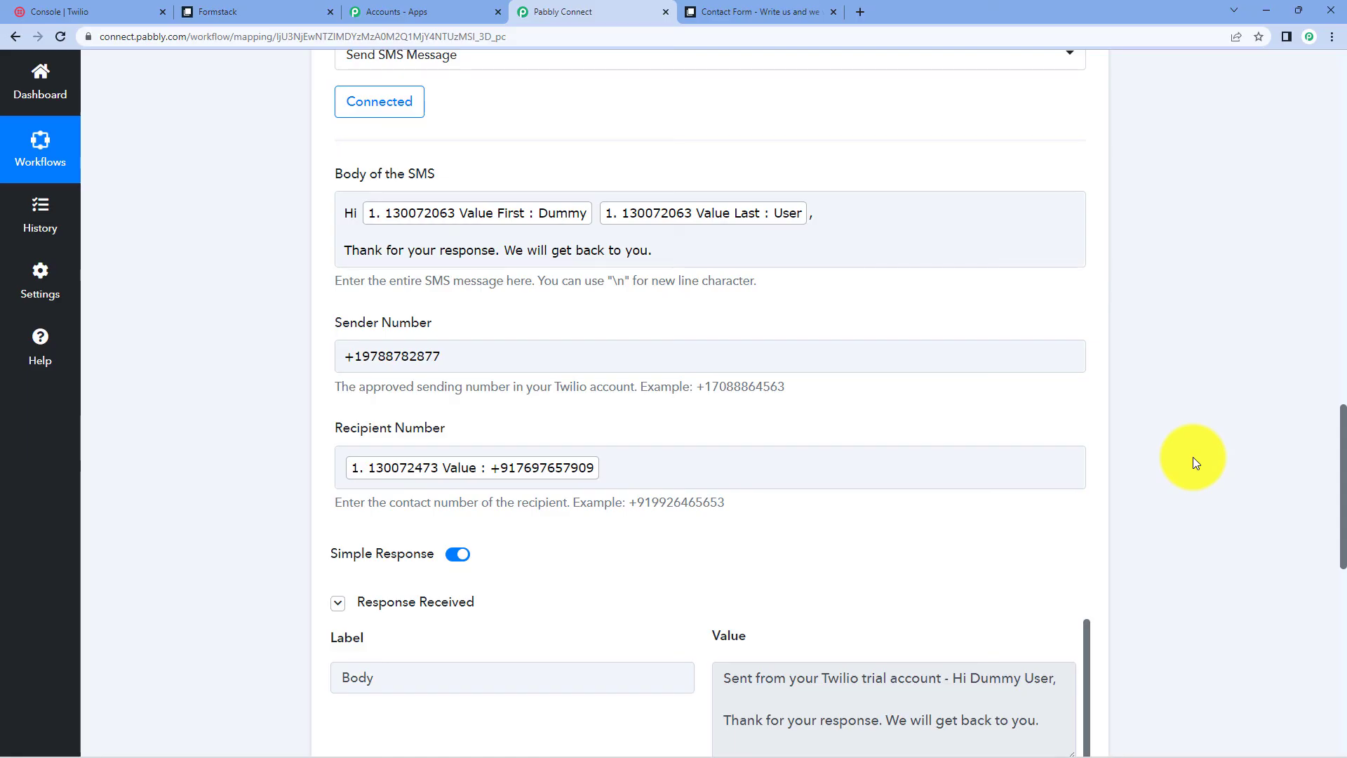
scroll(1160, 398, "up", 20)
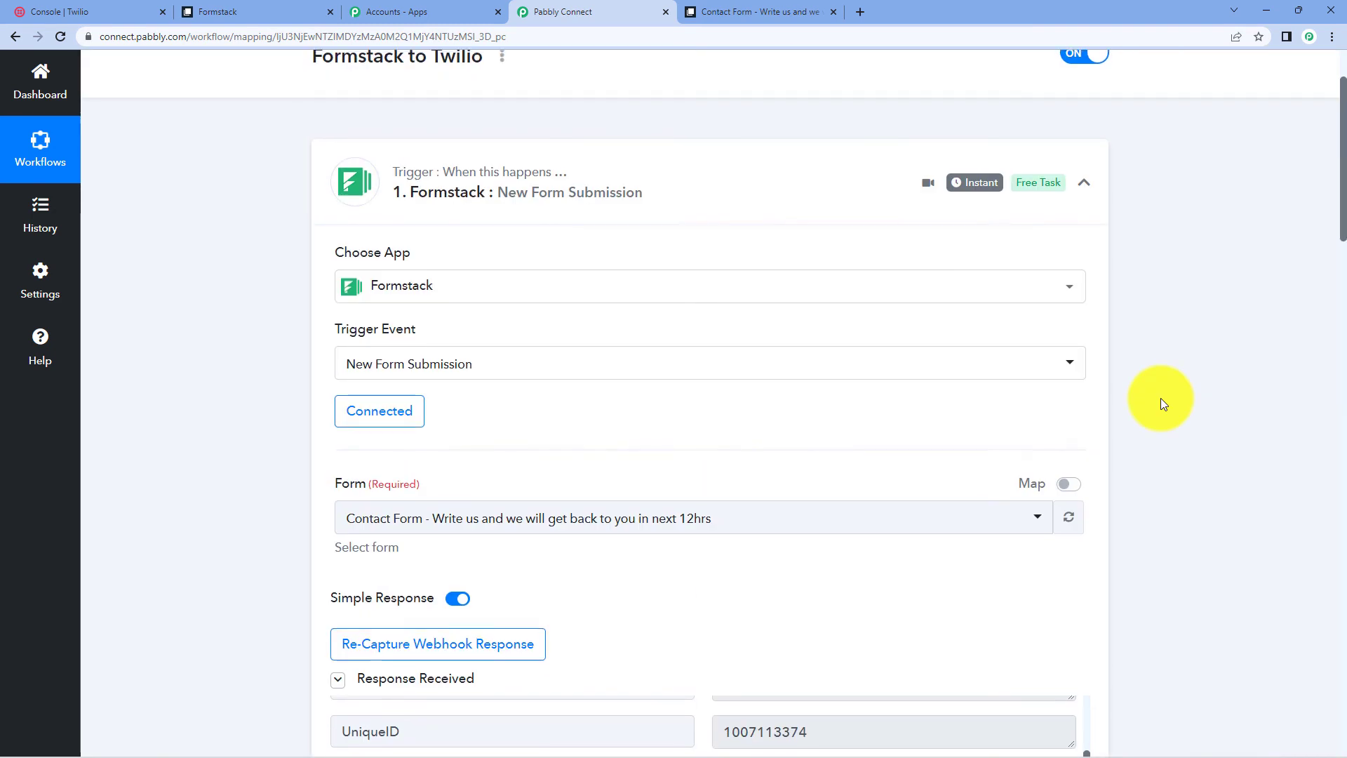
left_click(661, 276)
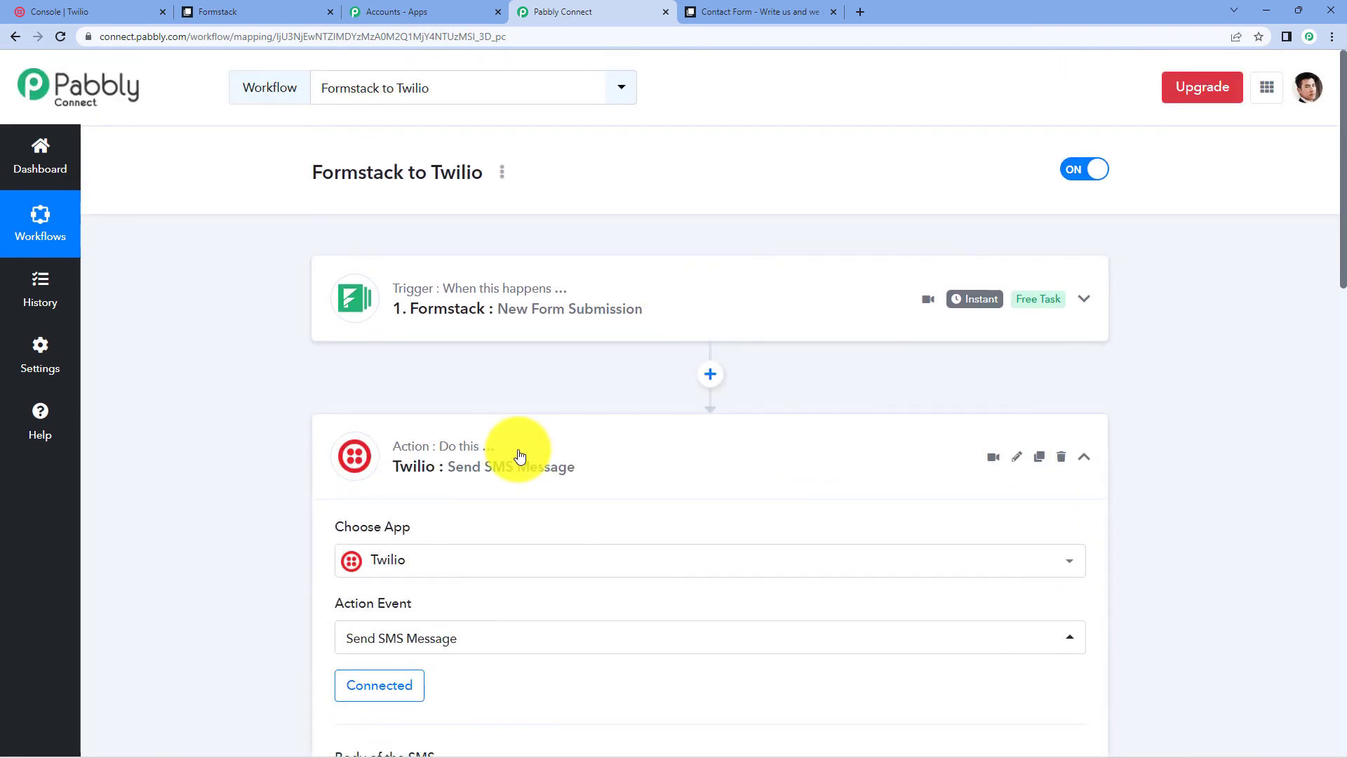
left_click(519, 455)
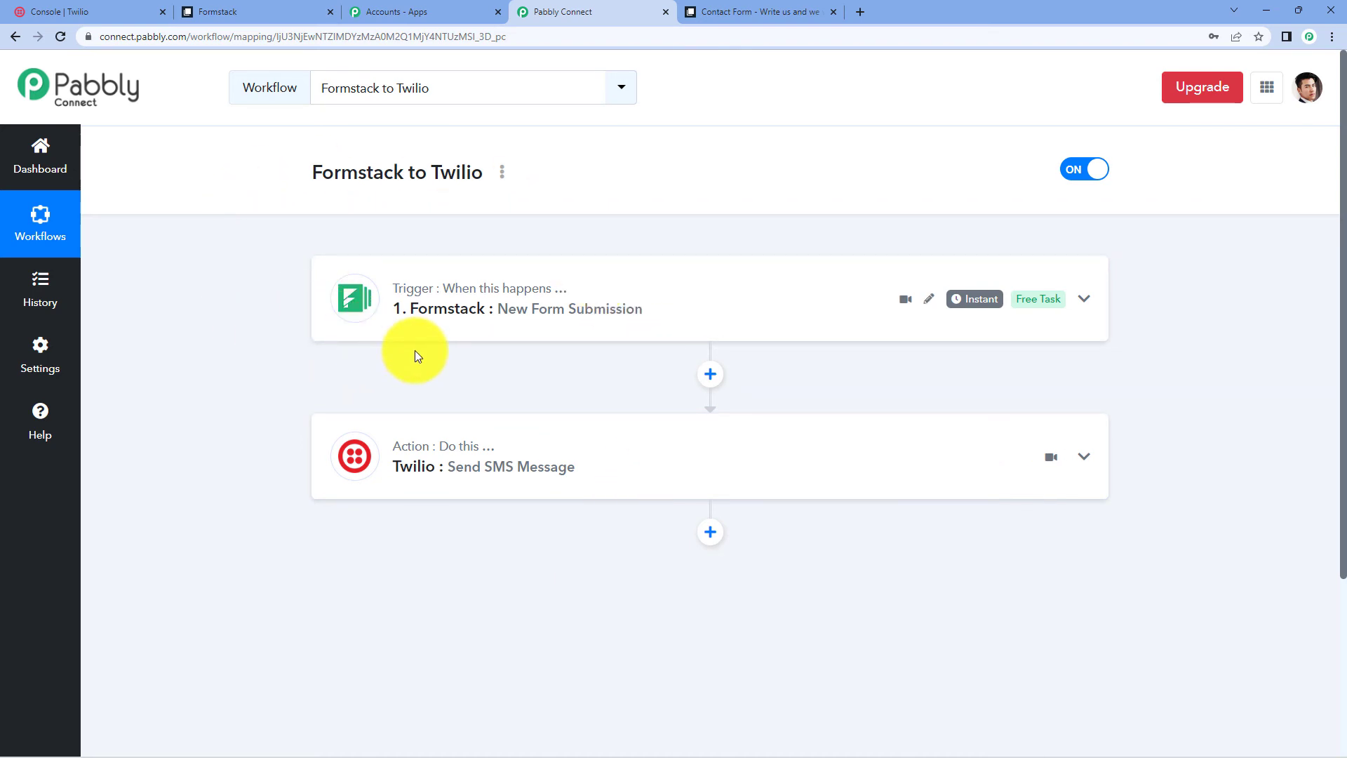
- Load the Formstack contact form using its copied public share link
left_click(267, 6)
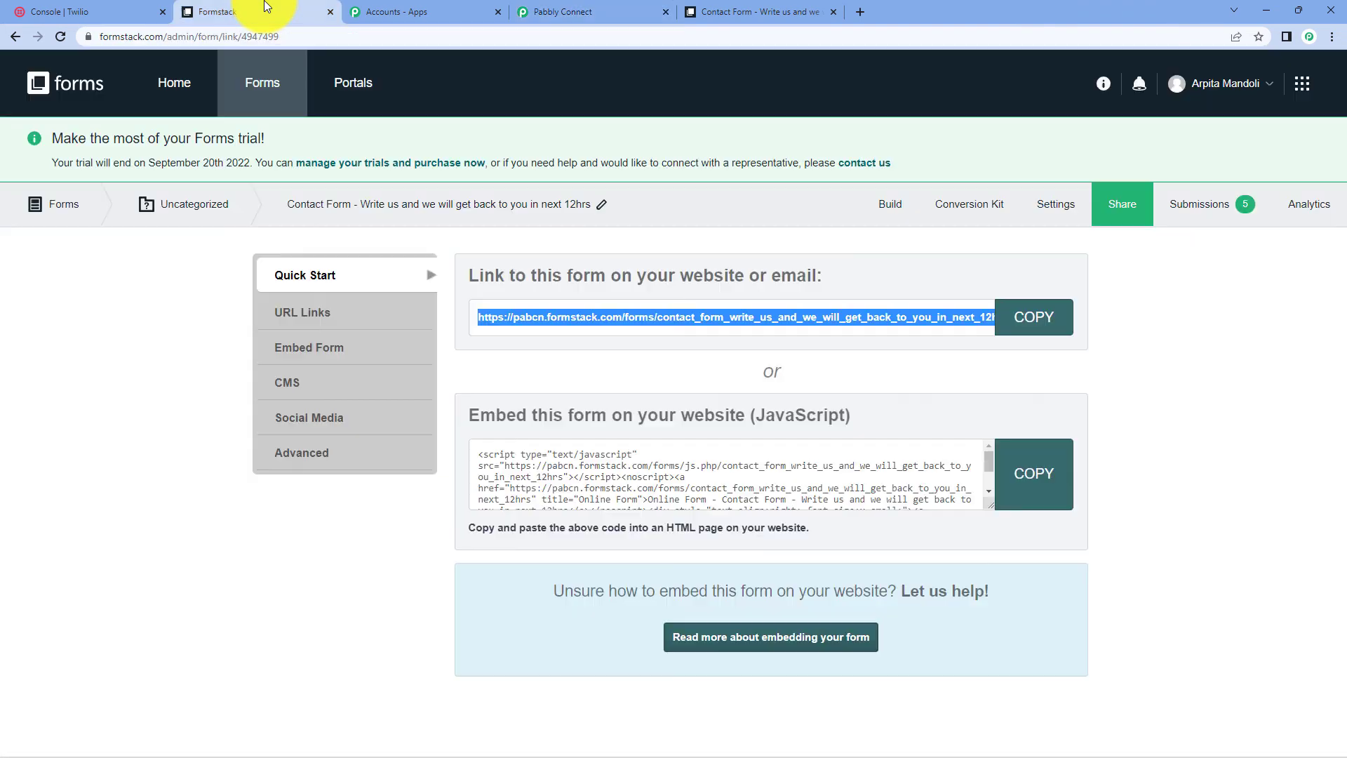
left_click(1015, 319)
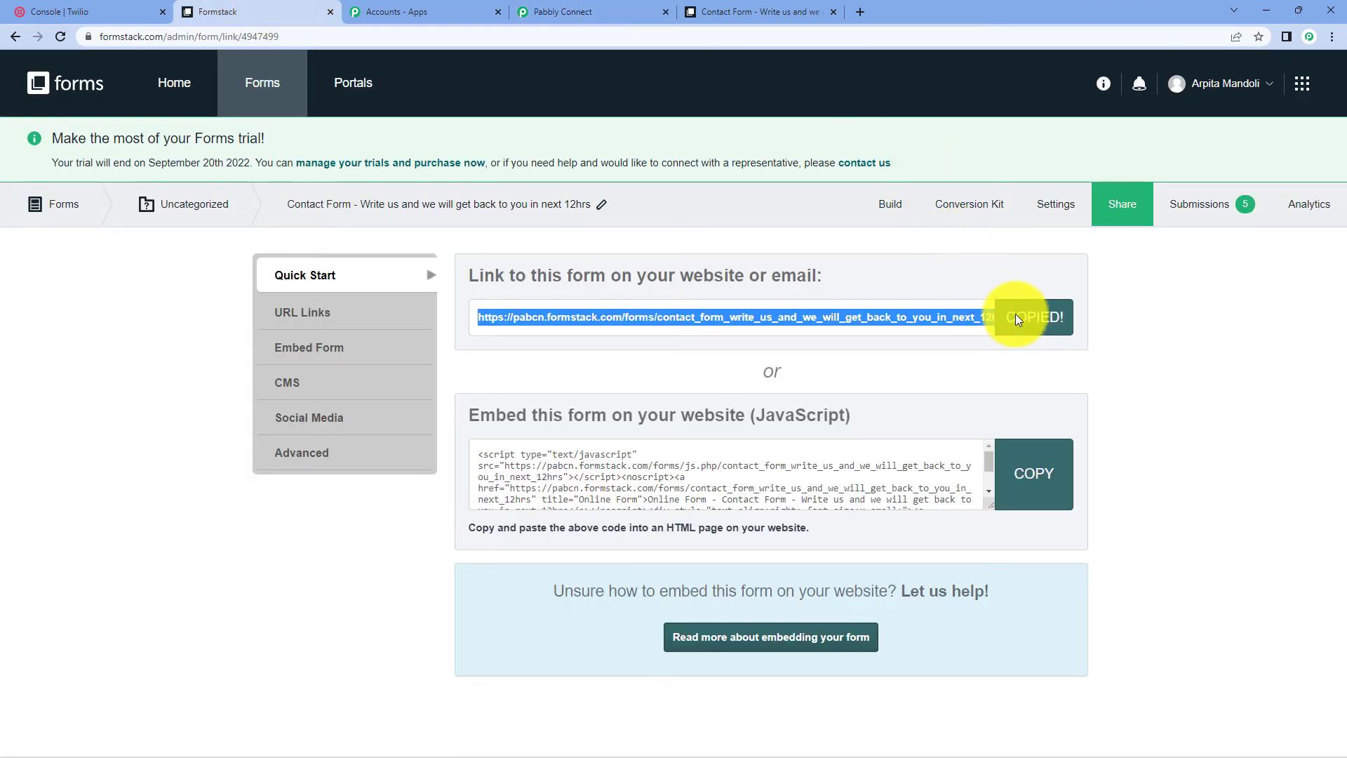
left_click(758, 6)
left_click(353, 38)
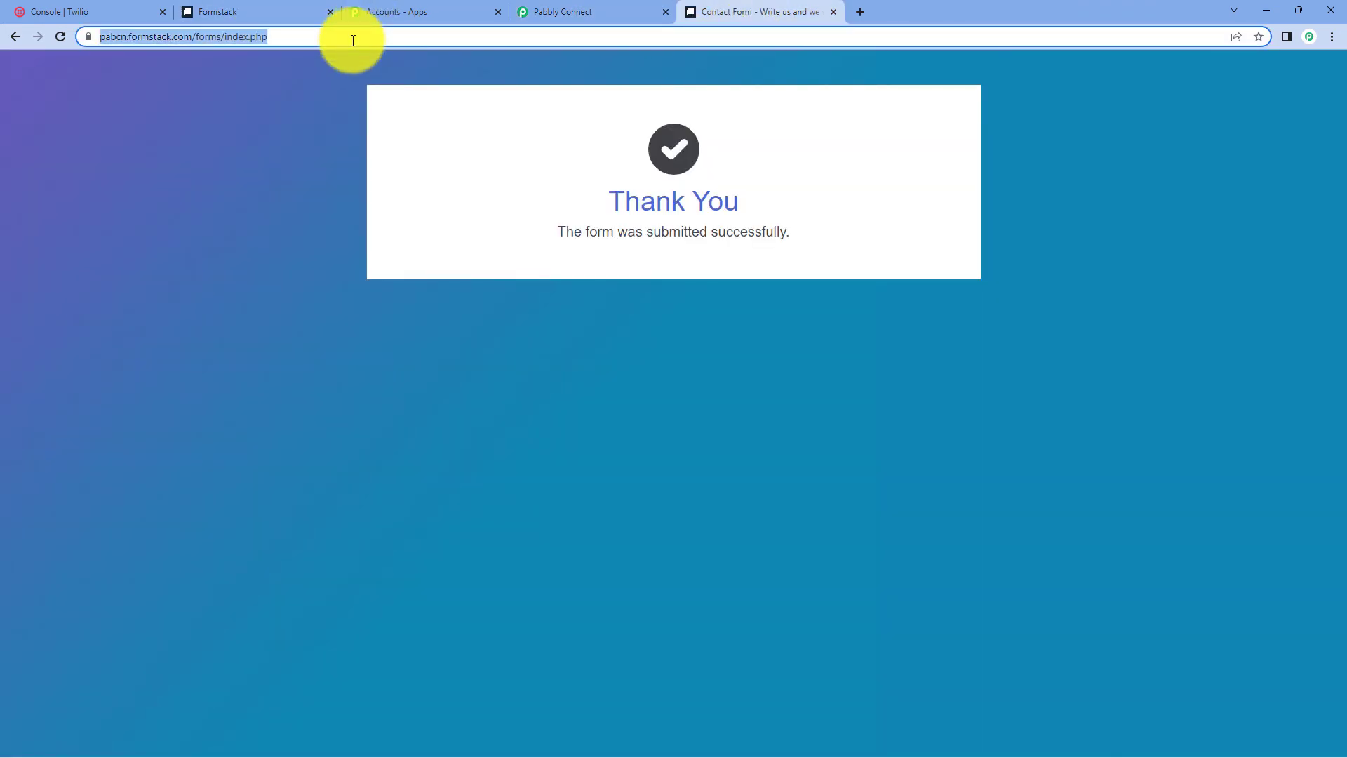
key("ctrl+v")
key("Return")
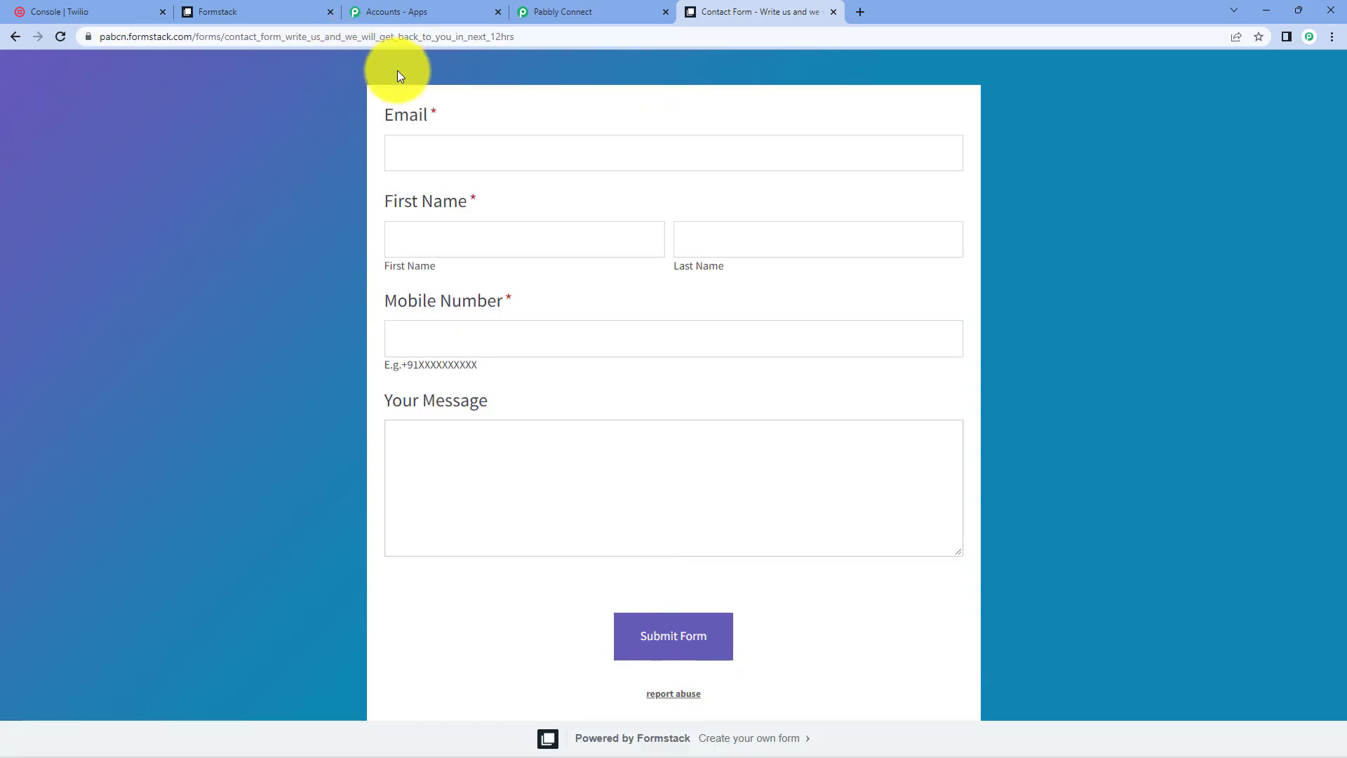
- Fill in a test e-mail, a test first and last name, and a mobile number, then submit
left_click(444, 155)
type("t")
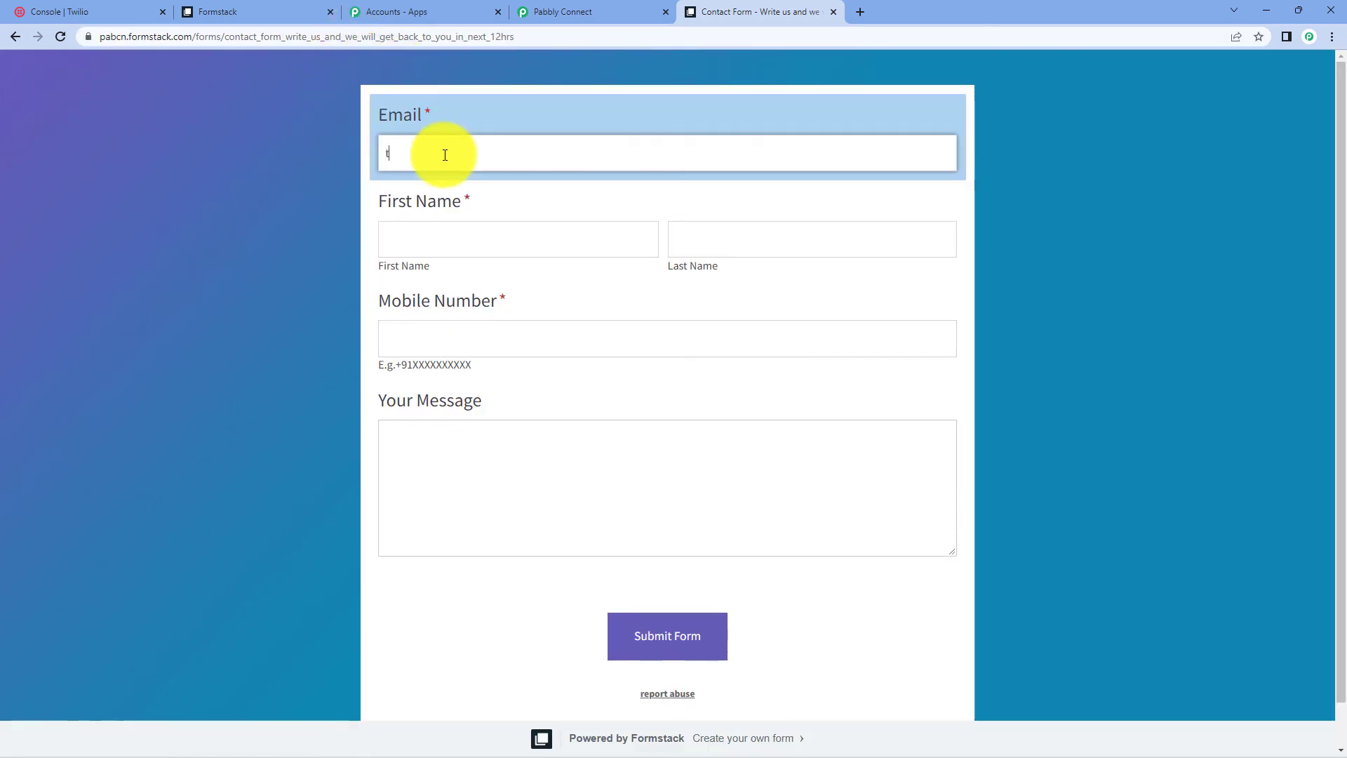
type("estuser@gmail.com")
left_click(442, 246)
type("Test")
left_click(711, 254)
left_click(754, 279)
left_click(661, 338)
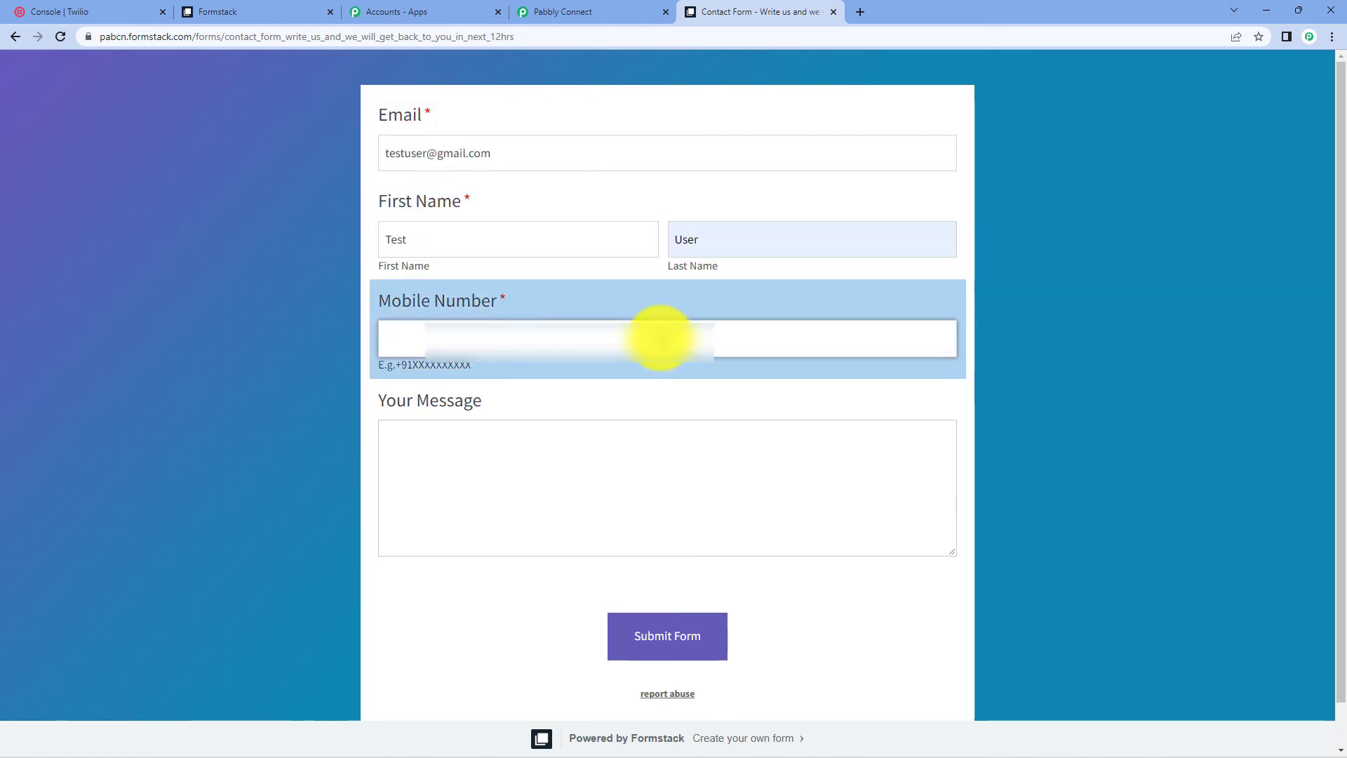
type("+917697")
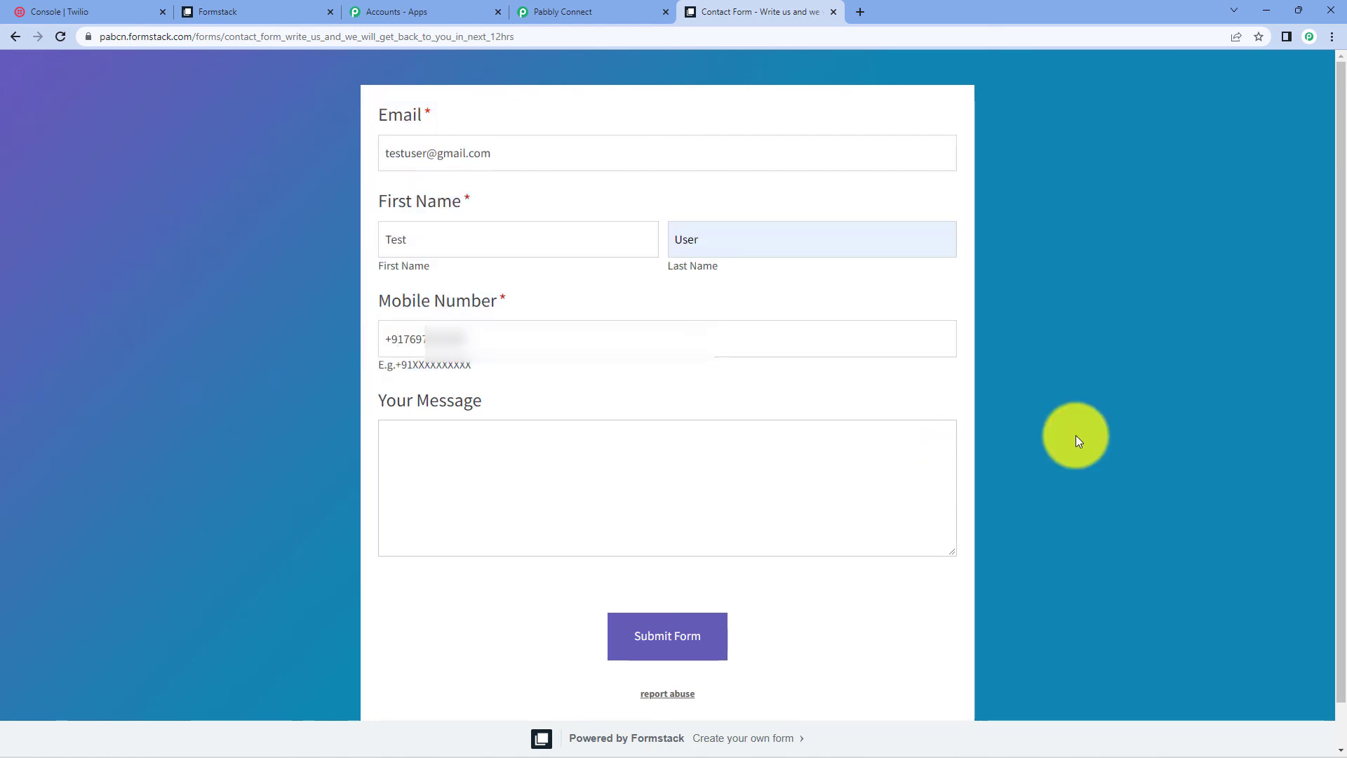
left_click(707, 636)
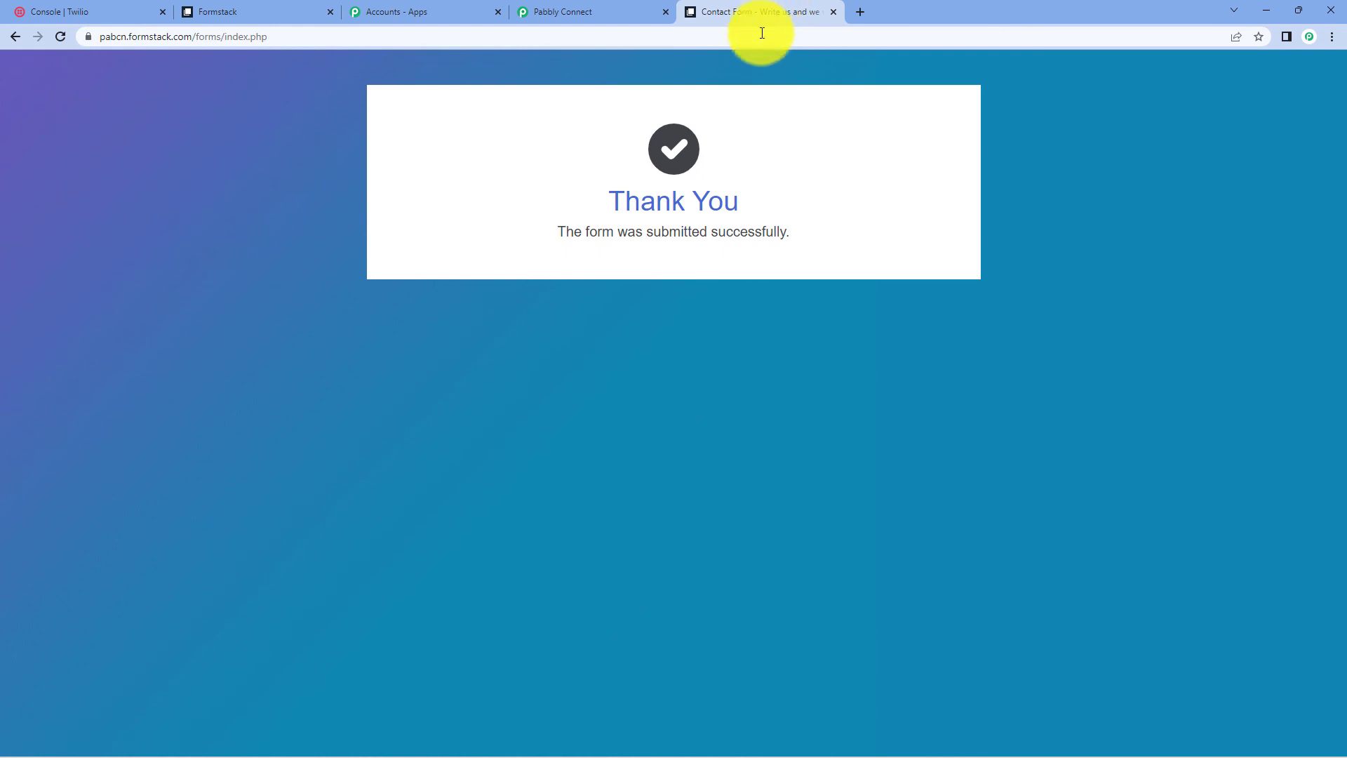
- Return to the Pabbly Connect Formstack to Twilio workflow
left_click(615, 6)
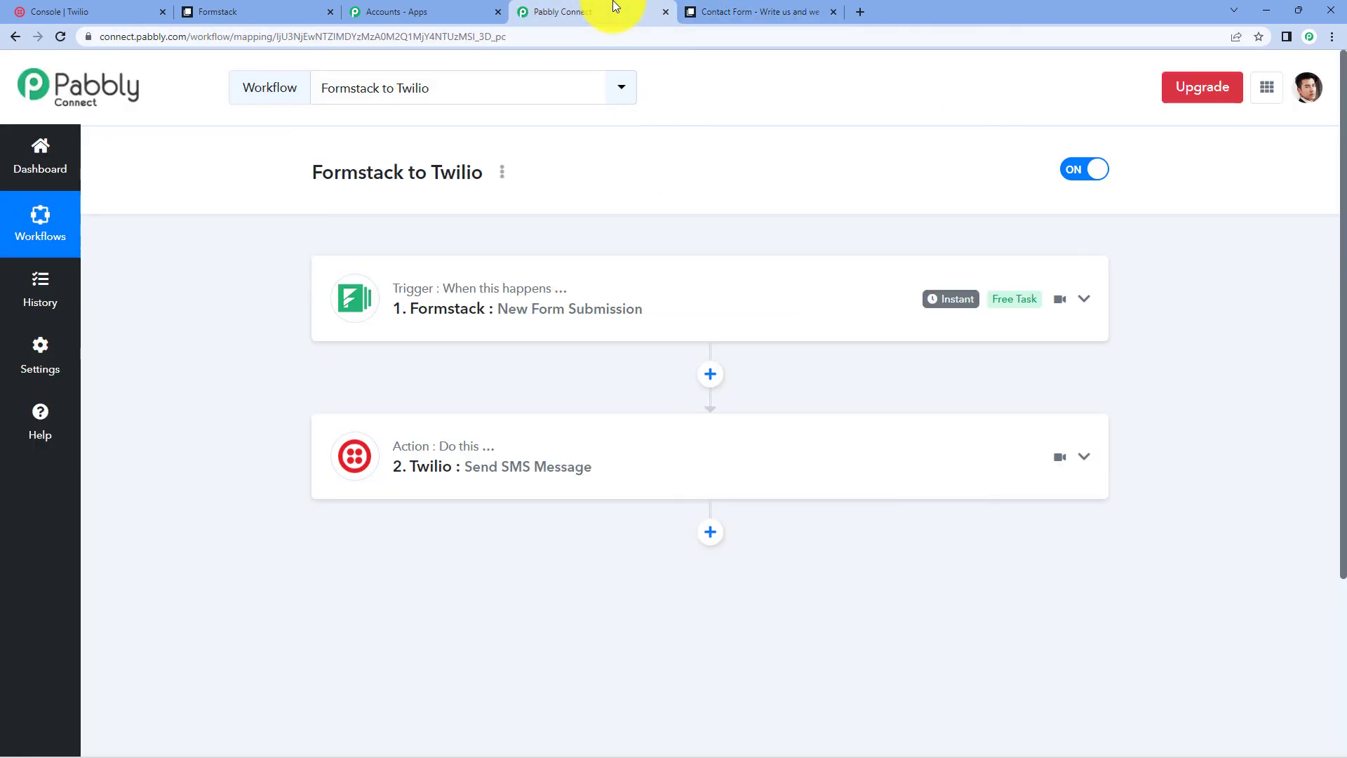